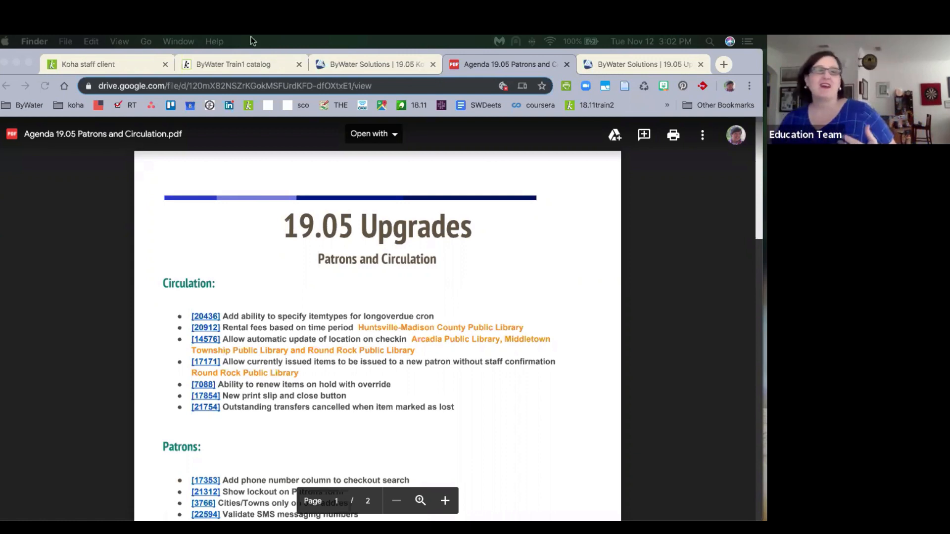
Review the 19.05 Koha Upgrade Webinar Schedule from its introduction through the What's New, OPAC and Patrons & Circulation webinars.
left_click(349, 69)
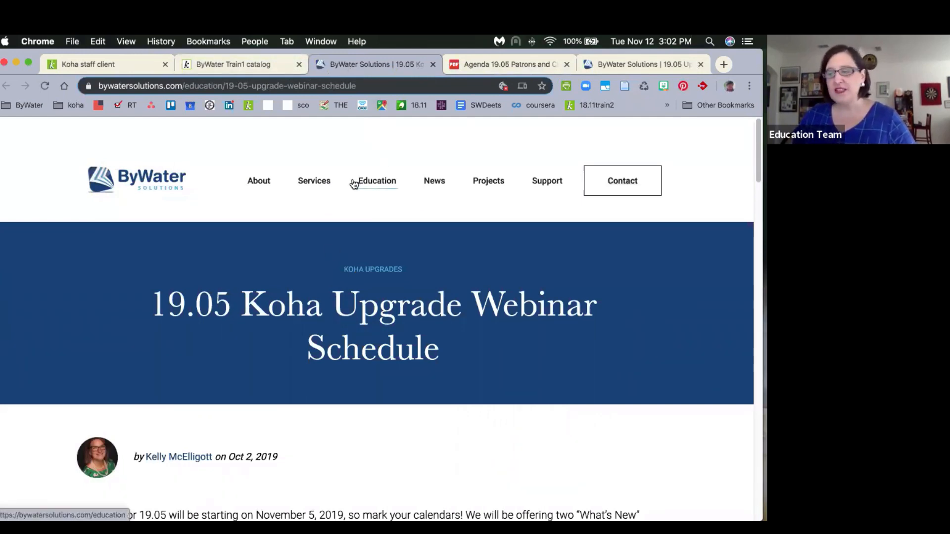
scroll(353, 197, "down", 1)
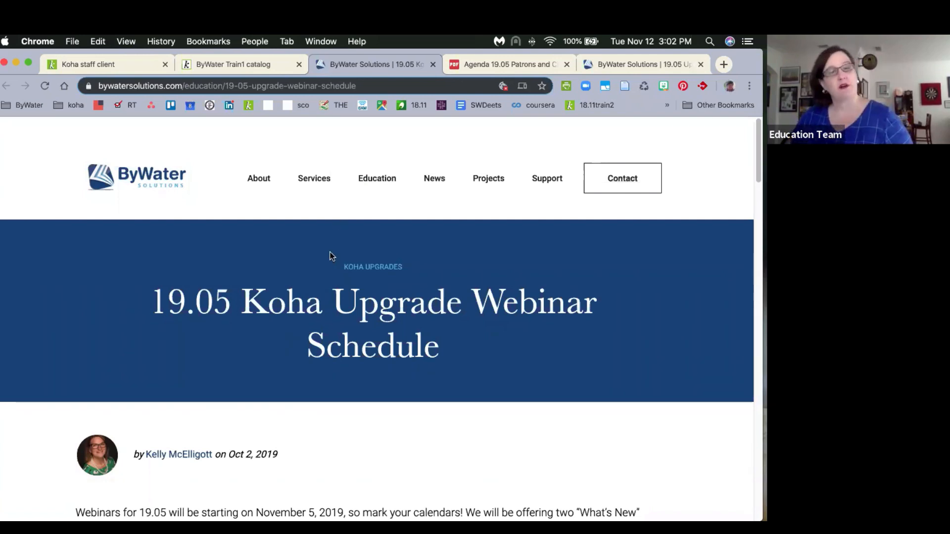
scroll(316, 283, "down", 2)
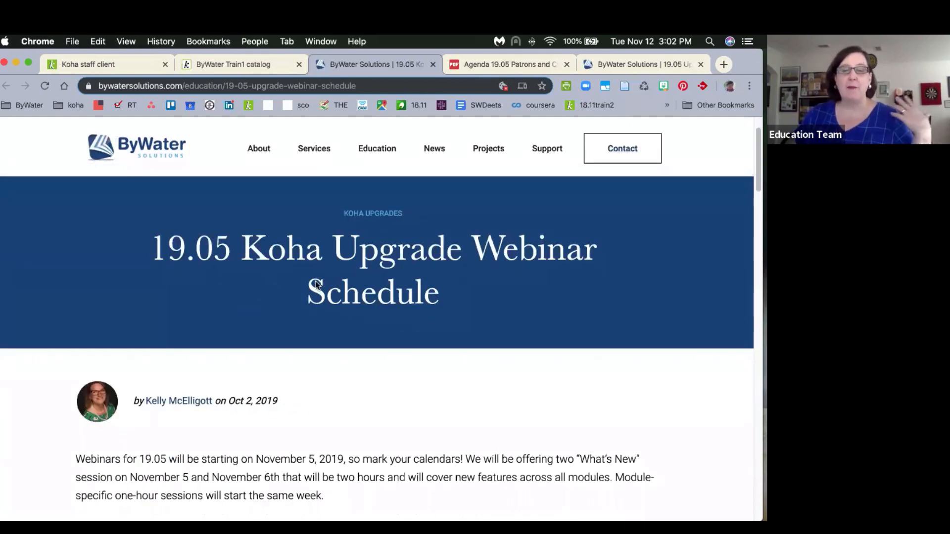
scroll(303, 293, "down", 3)
scroll(304, 293, "down", 10)
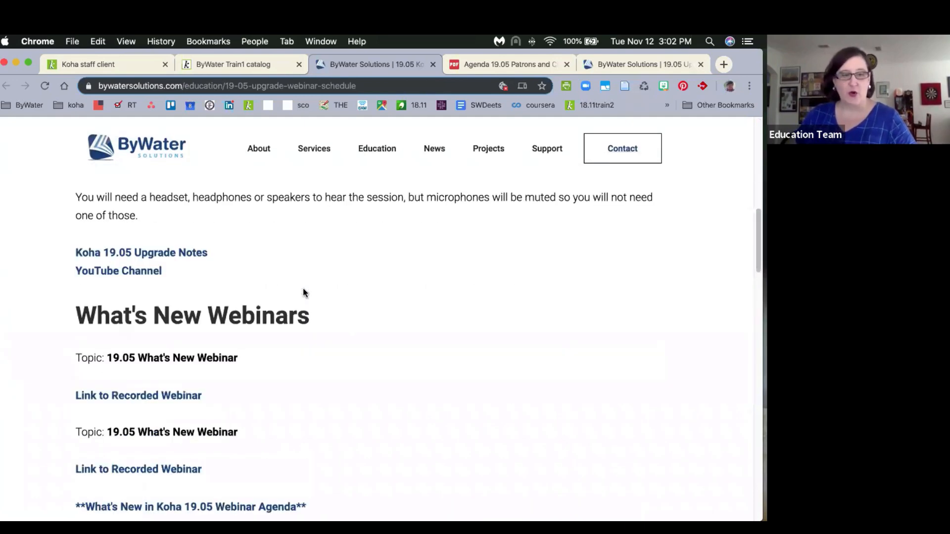
scroll(301, 289, "down", 1)
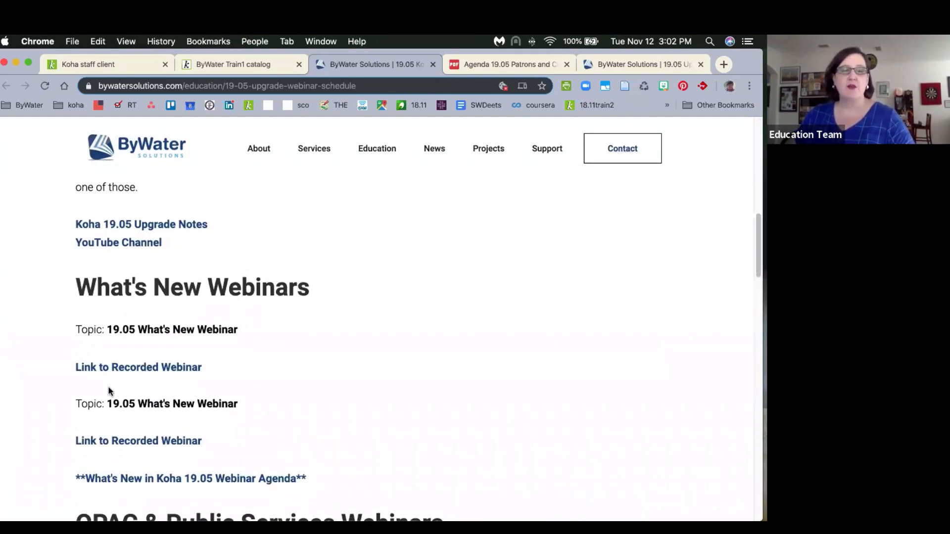
scroll(154, 378, "down", 2)
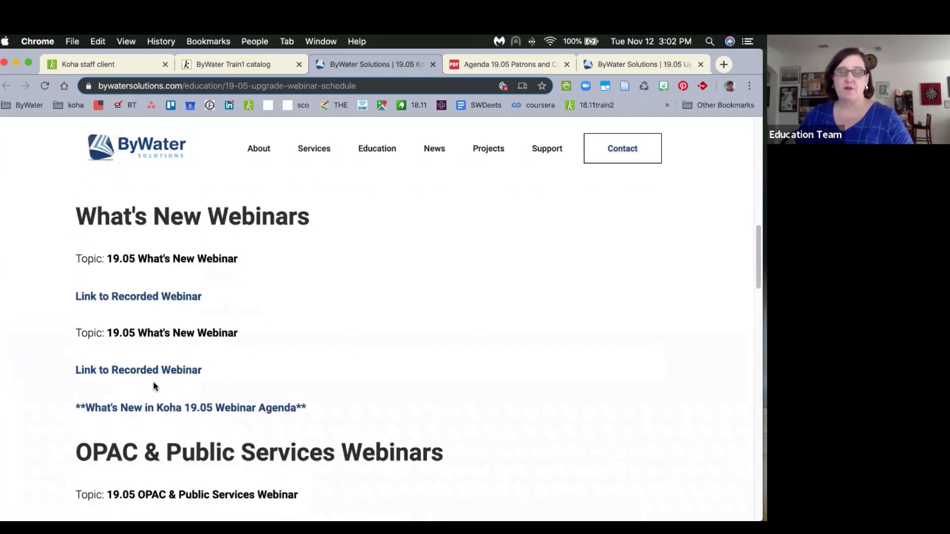
scroll(162, 375, "down", 8)
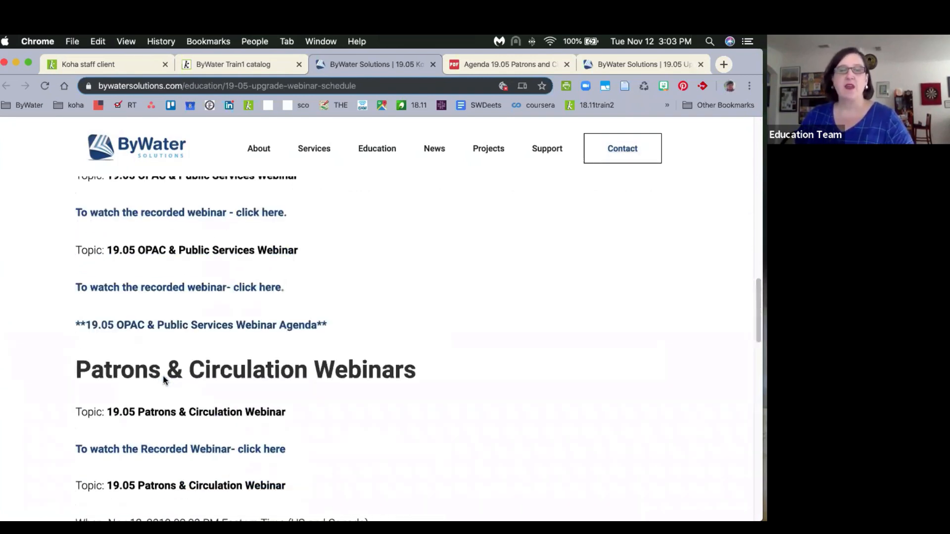
scroll(162, 375, "down", 8)
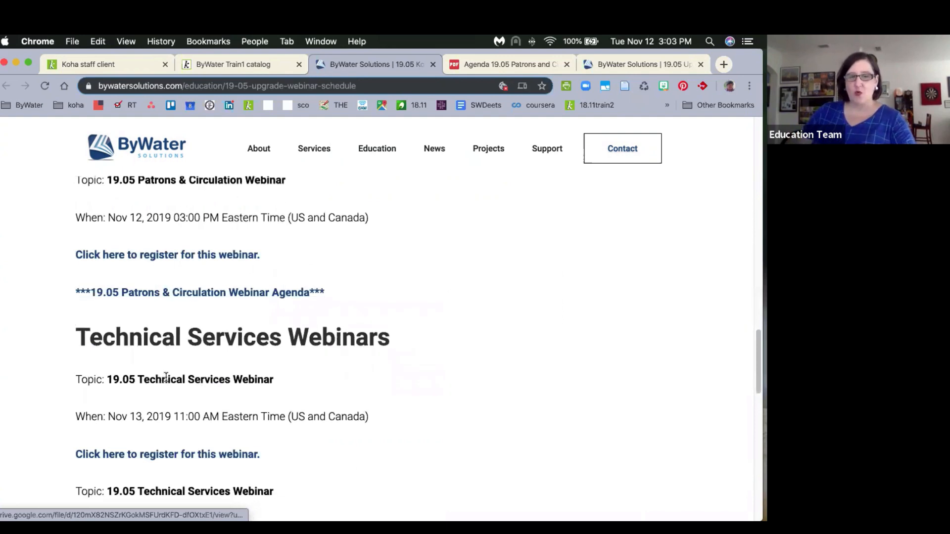
Examine the Technical Services and Administration webinar dates on the schedule, and return to the Patrons & Circulation section.
scroll(344, 397, "down", 1)
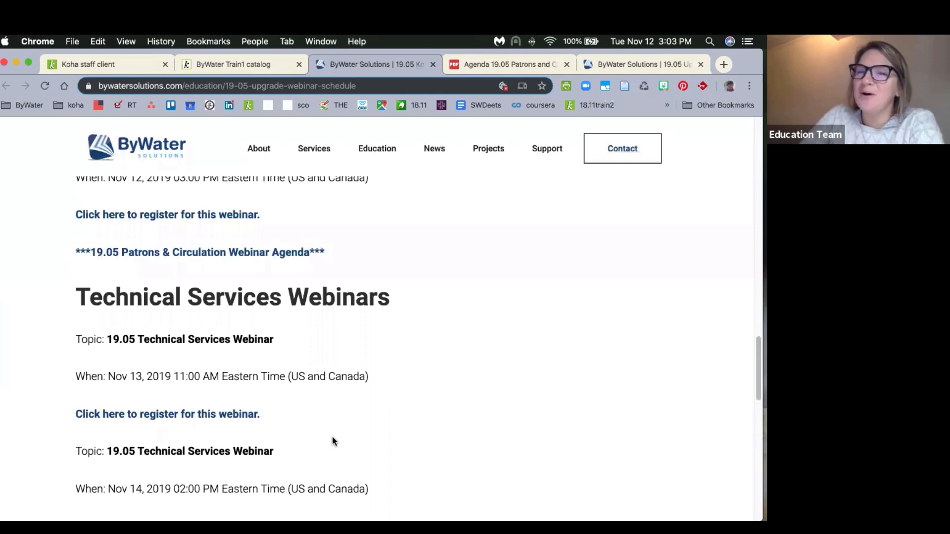
scroll(109, 431, "down", 2)
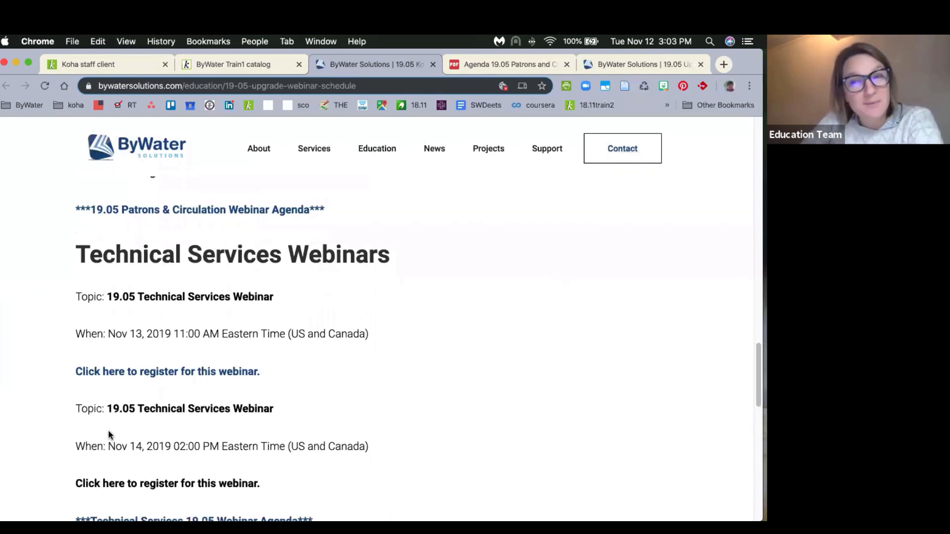
scroll(108, 429, "down", 12)
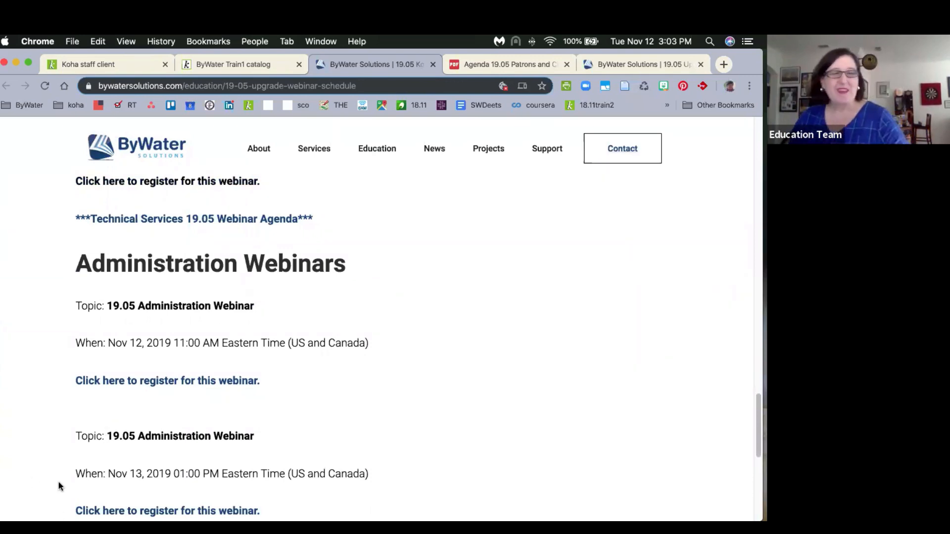
scroll(56, 483, "down", 2)
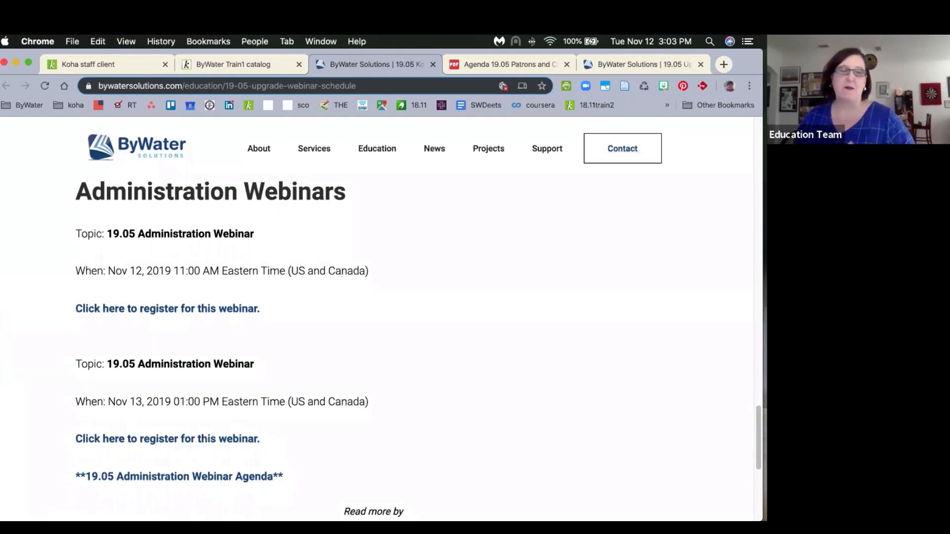
scroll(143, 309, "up", 8)
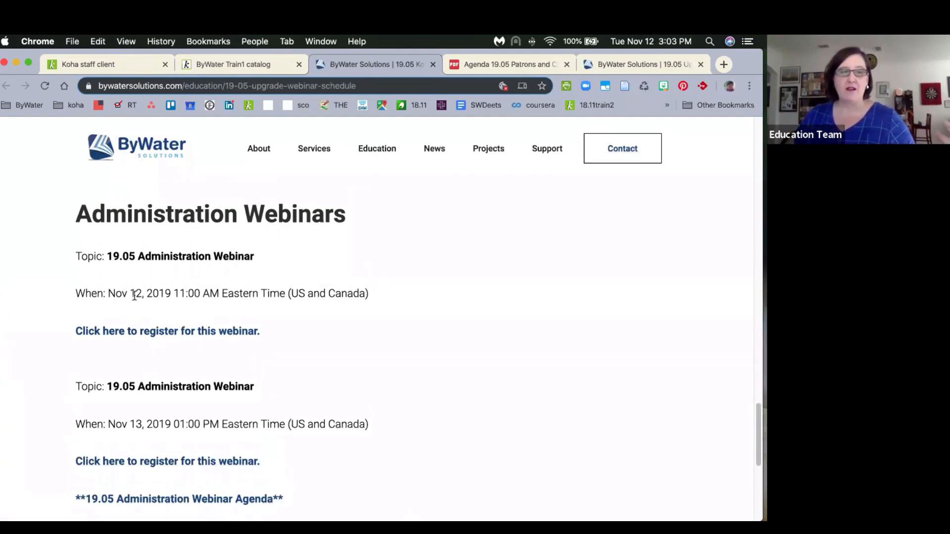
scroll(123, 330, "up", 8)
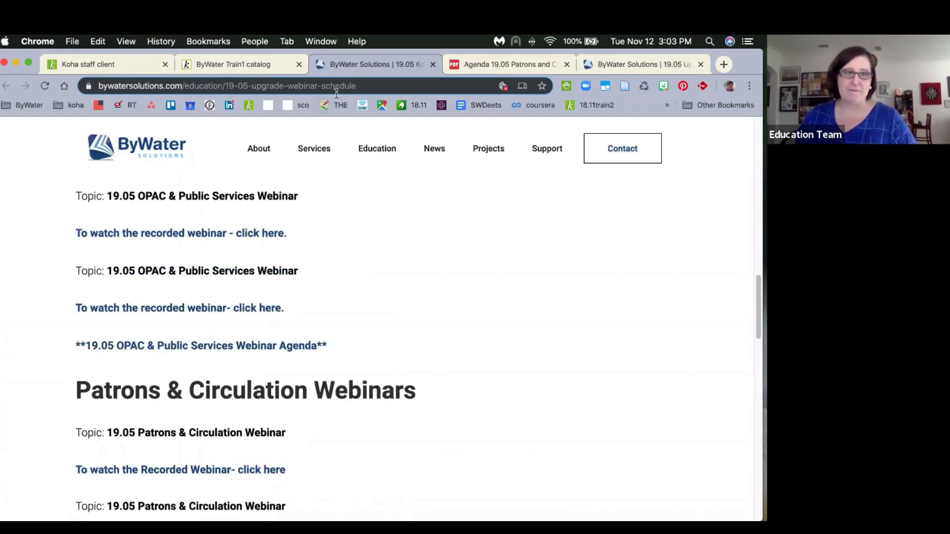
Switch to the 19.05 Upgrade Notes page and look through its Important Links and Overview Blog Posts and Videos.
left_click(596, 63)
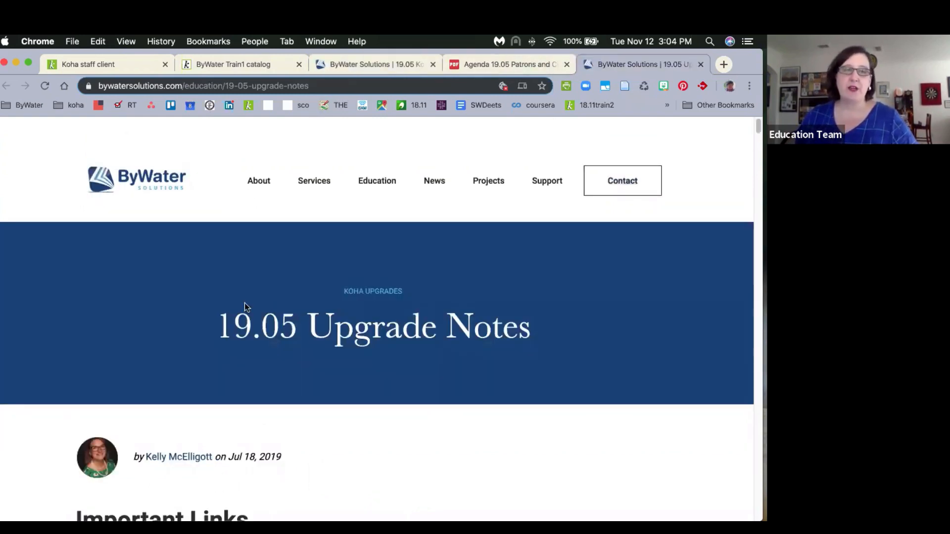
scroll(207, 229, "down", 5)
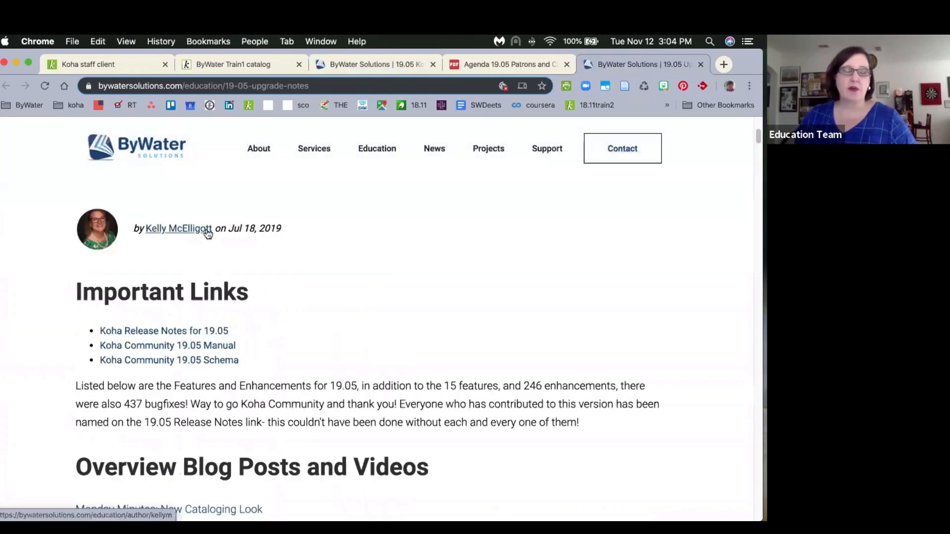
scroll(213, 268, "down", 1)
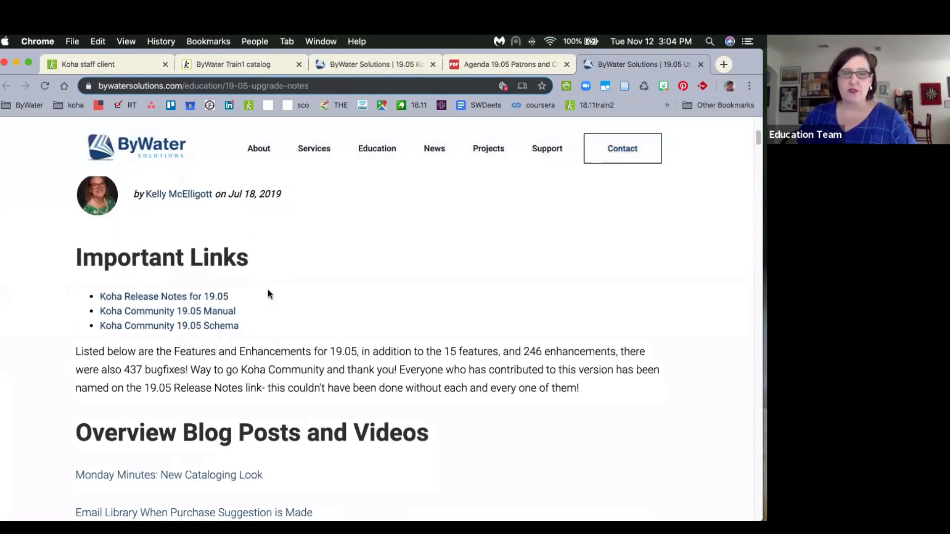
scroll(266, 294, "down", 6)
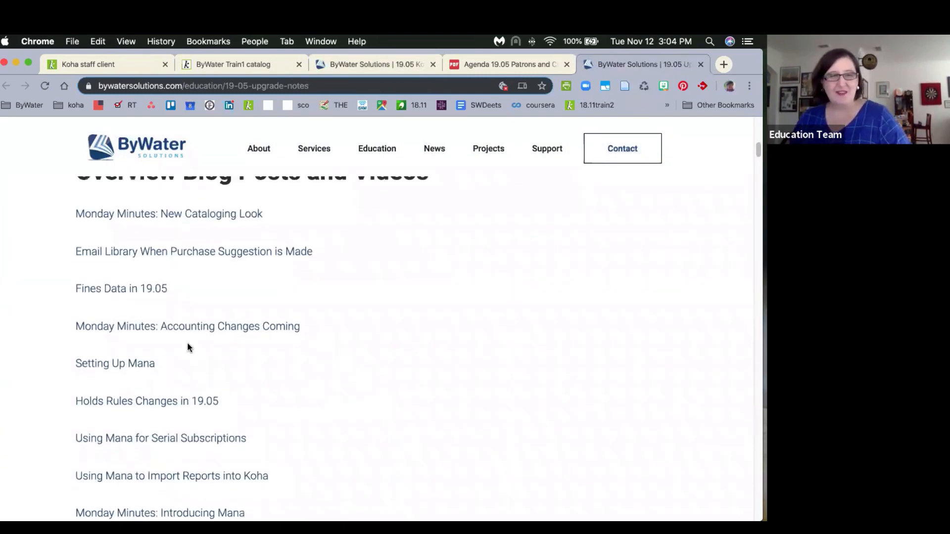
scroll(181, 339, "up", 1)
scroll(181, 340, "down", 1)
scroll(179, 339, "down", 2)
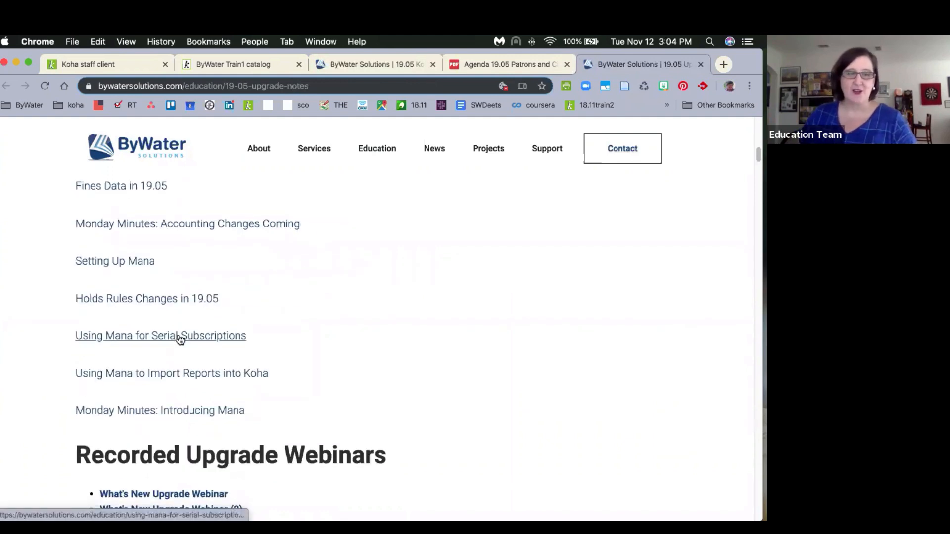
Examine the Recorded Upgrade Webinars list and the Questions & Answers from Upgrade Webinars in the upgrade notes.
scroll(40, 375, "down", 7)
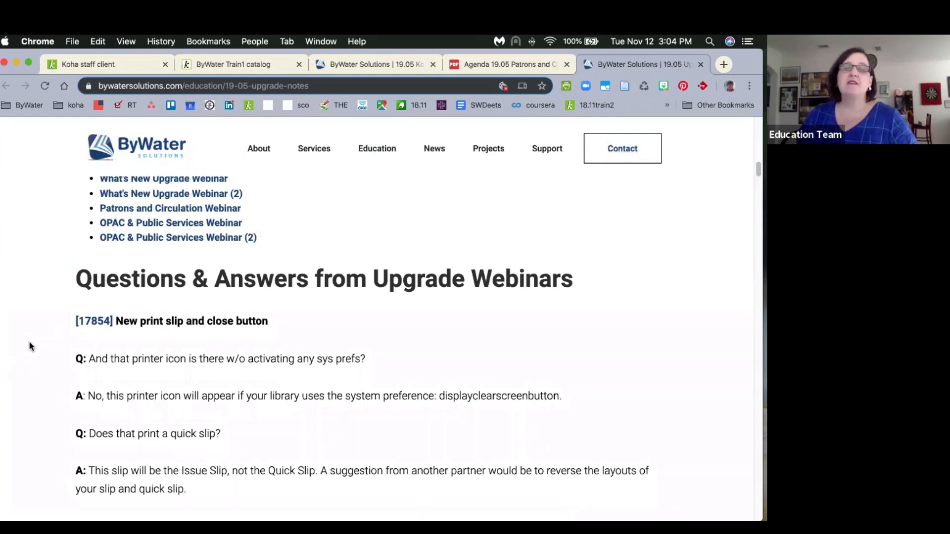
scroll(29, 346, "down", 1)
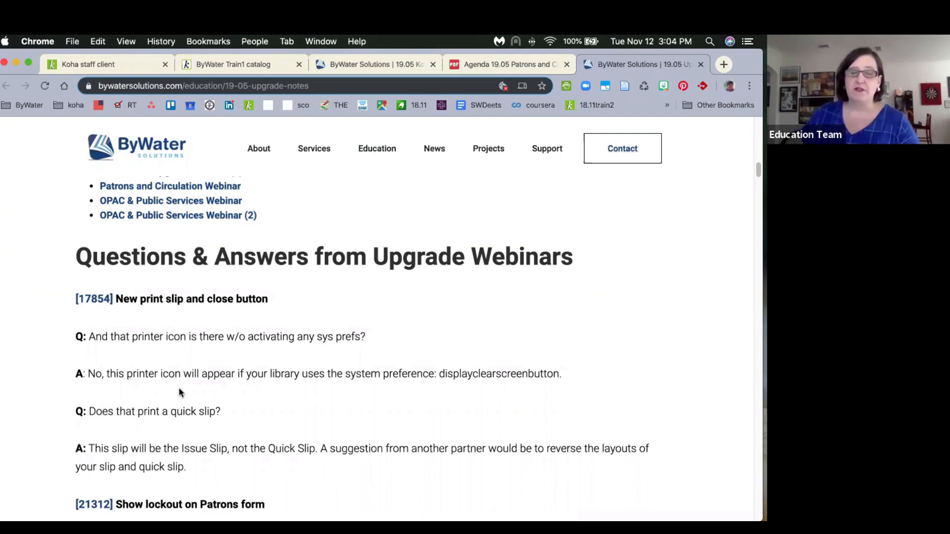
scroll(179, 388, "down", 3)
scroll(179, 388, "up", 10)
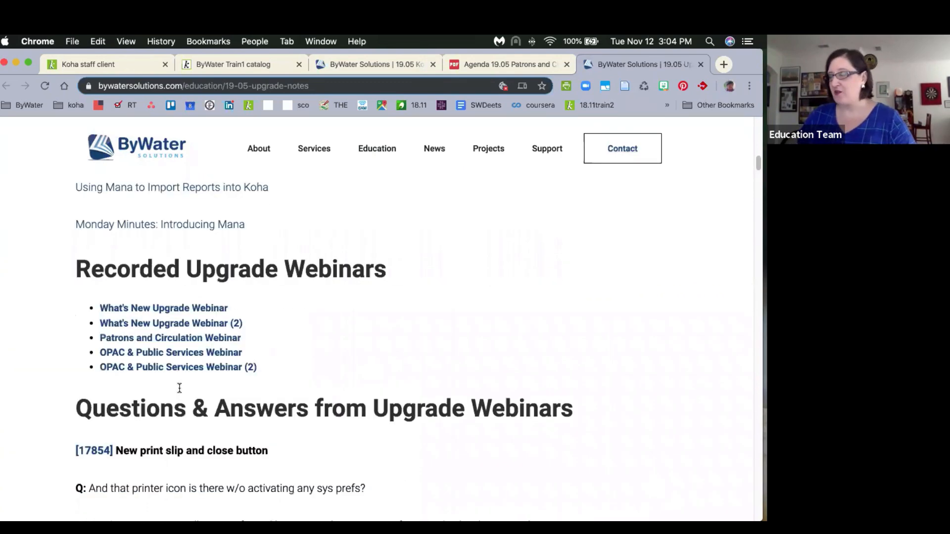
scroll(211, 363, "up", 1)
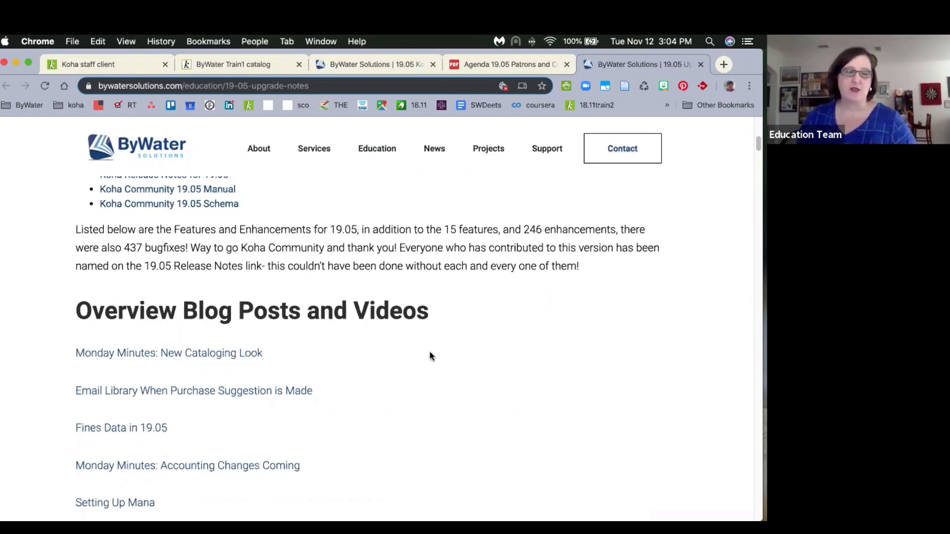
scroll(430, 355, "down", 20)
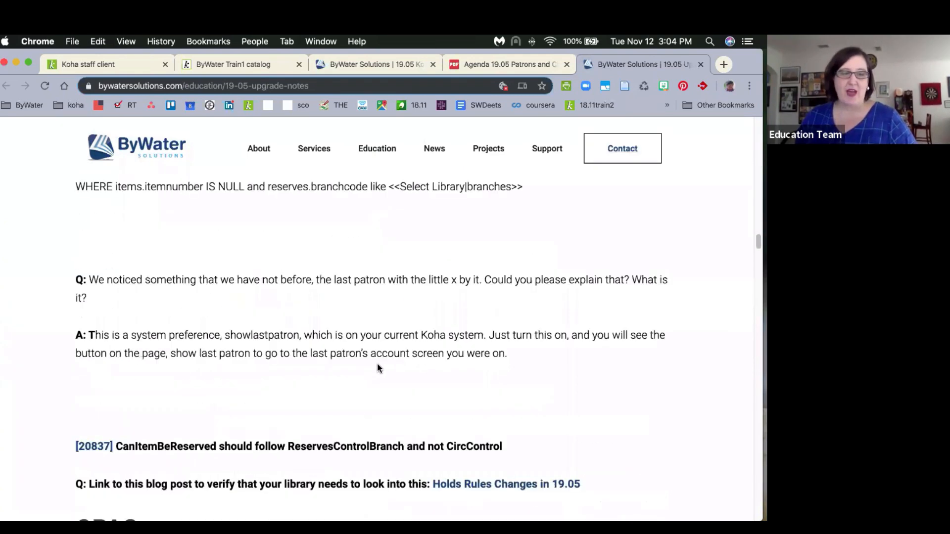
Switch to the Koha staff client and hide the browser's bookmarks bar.
left_click(111, 63)
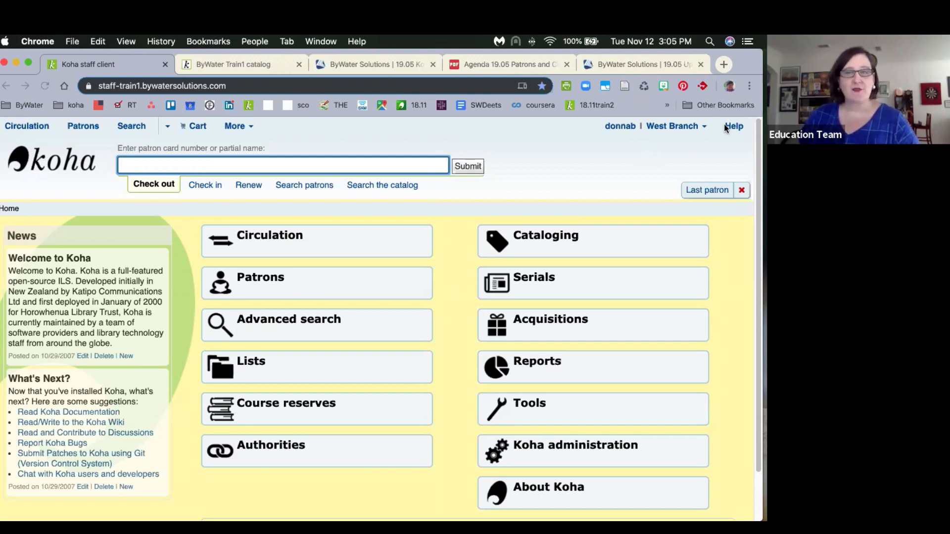
left_click(704, 106)
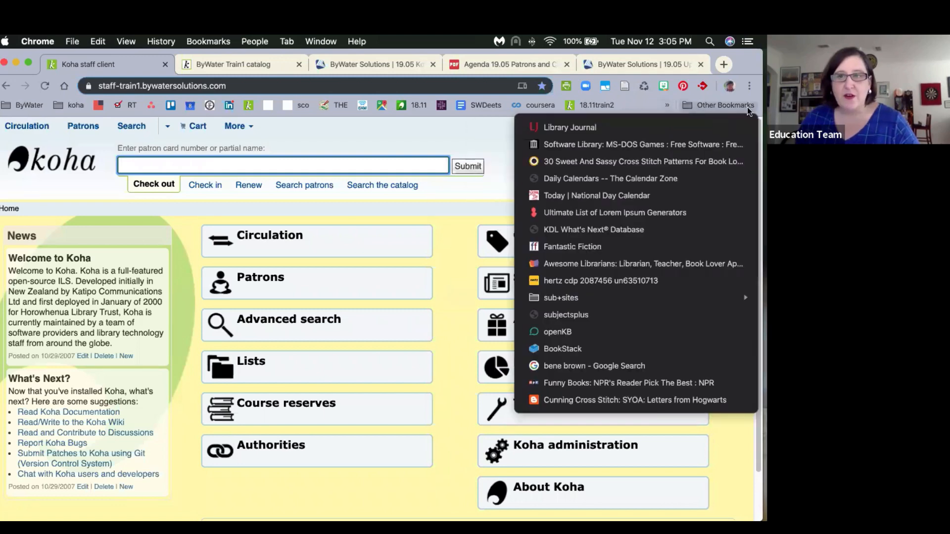
left_click(748, 85)
left_click(749, 86)
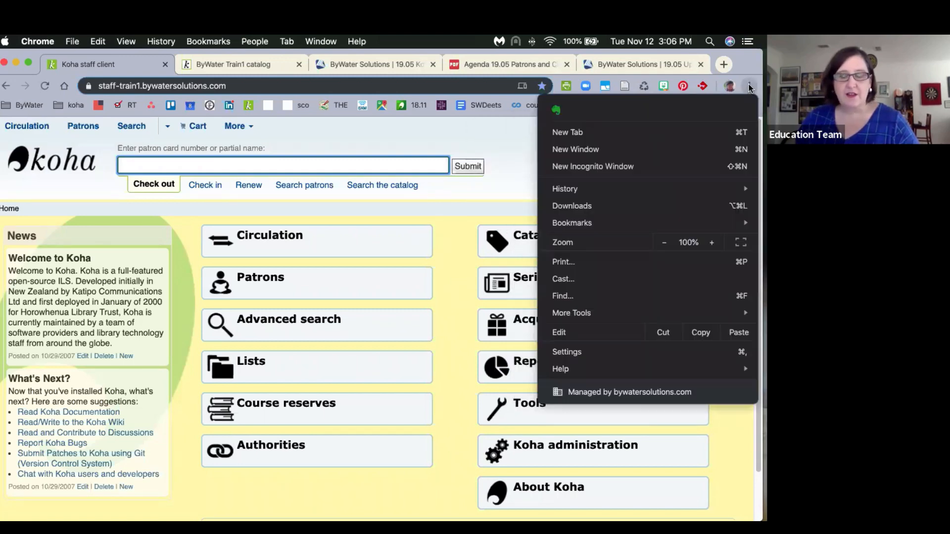
mouse_move(625, 226)
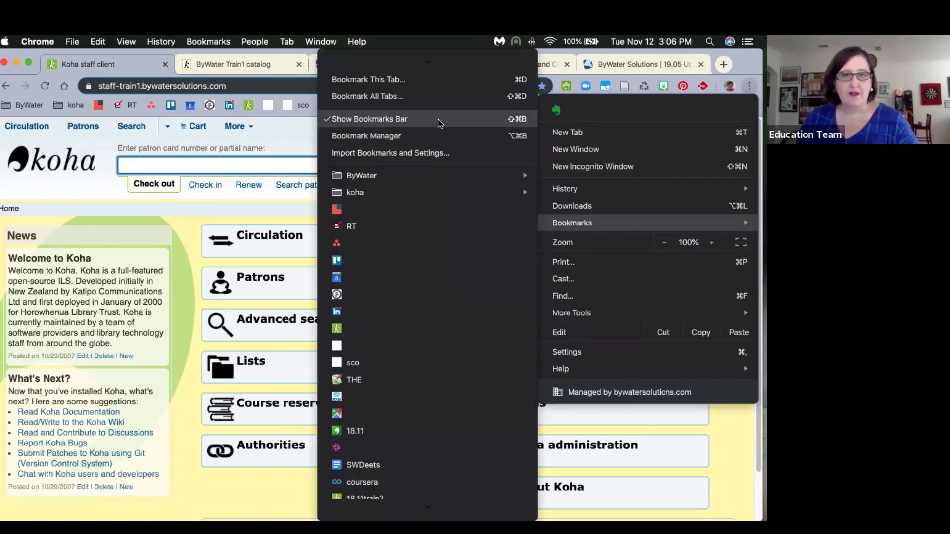
left_click(420, 119)
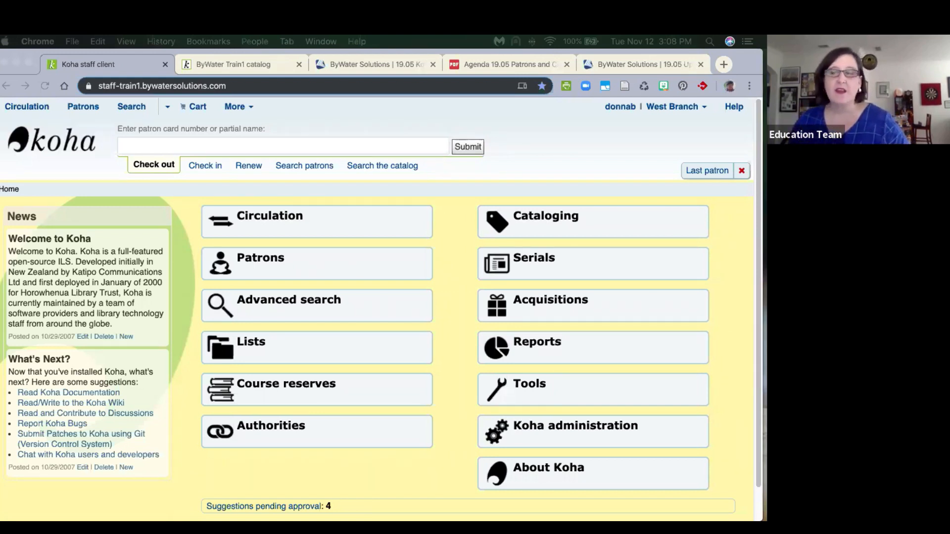
Open the item types in Koha administration and review their daily and hourly rental charges.
left_click(517, 432)
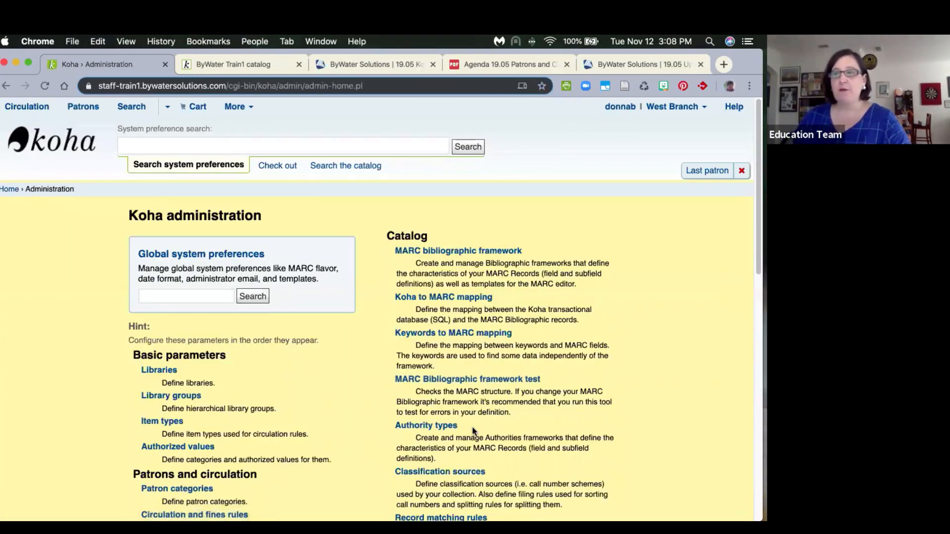
left_click(147, 424)
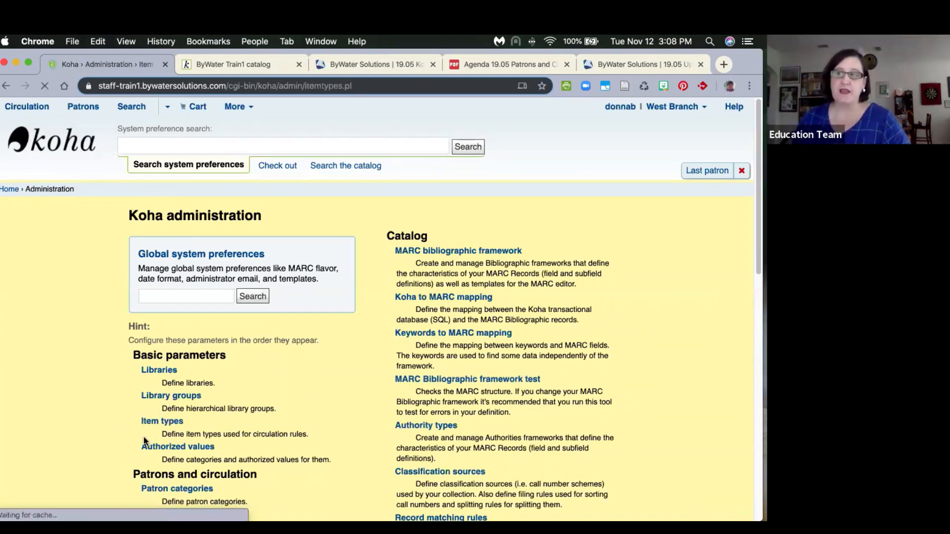
scroll(143, 437, "down", 5)
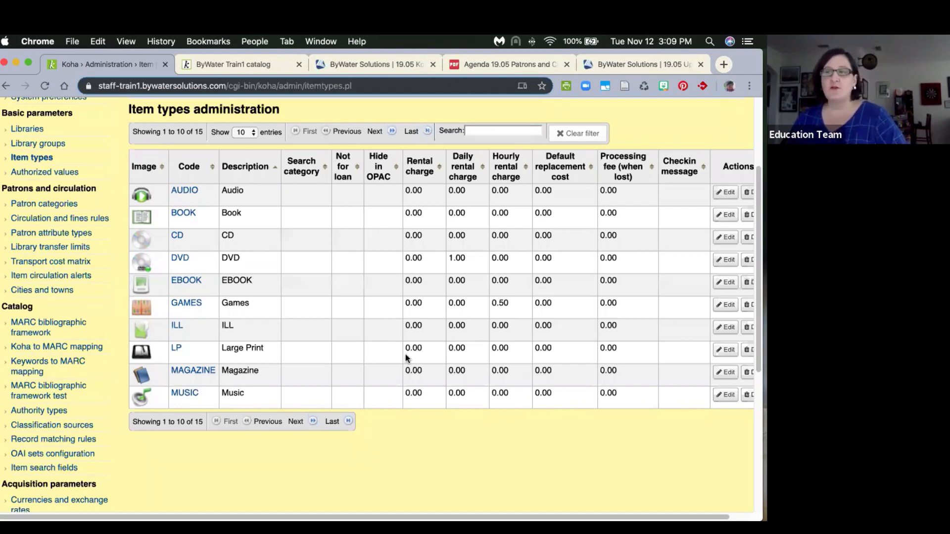
scroll(257, 228, "up", 5)
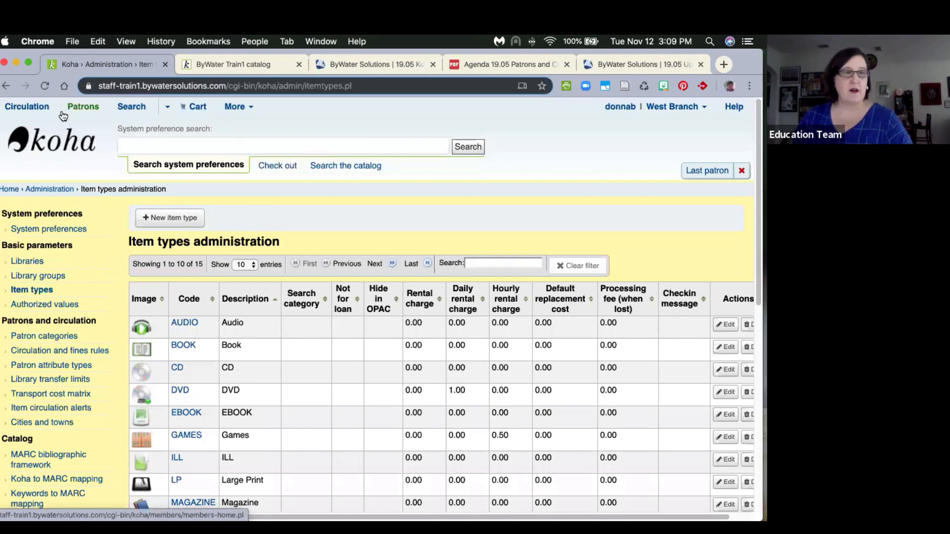
Search the patrons for the adult patron by full name and open that patron's checkout page.
left_click(84, 108)
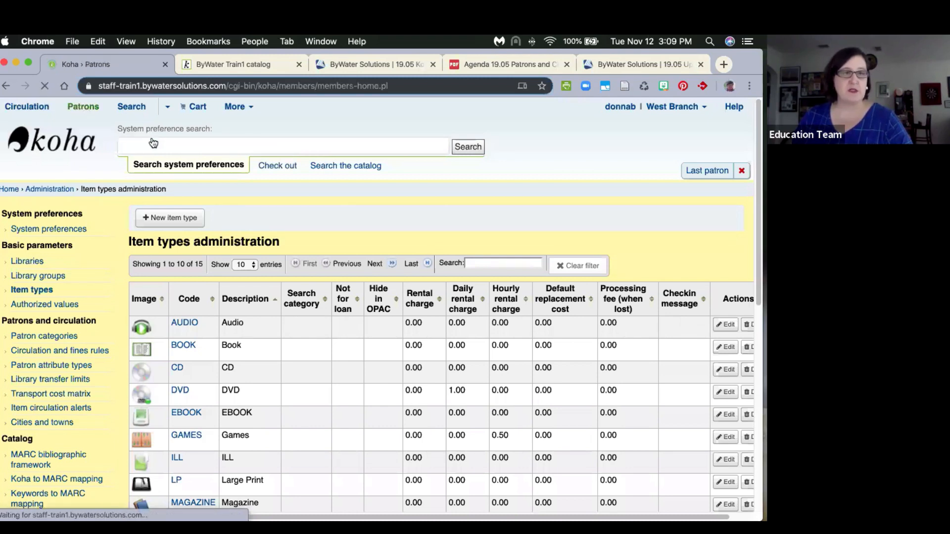
type("anne shir")
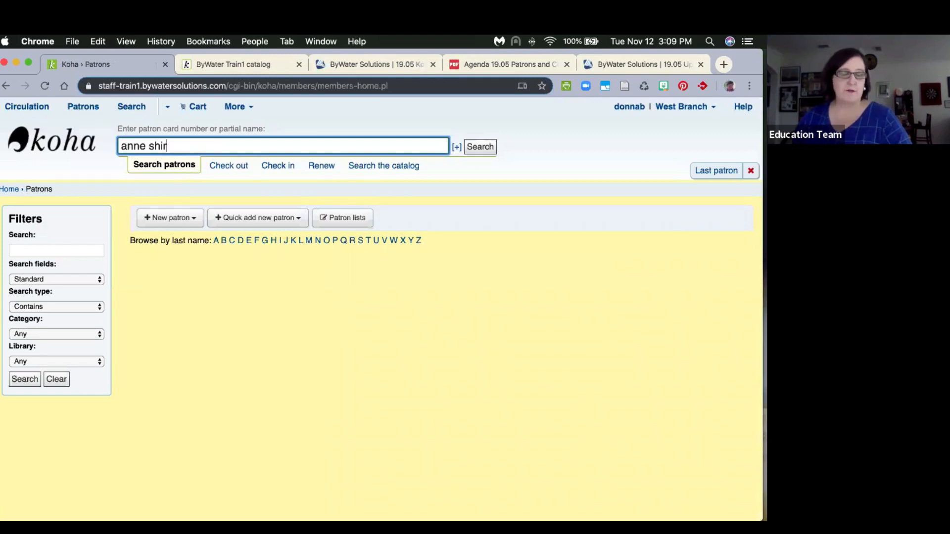
type("ley")
key("Return")
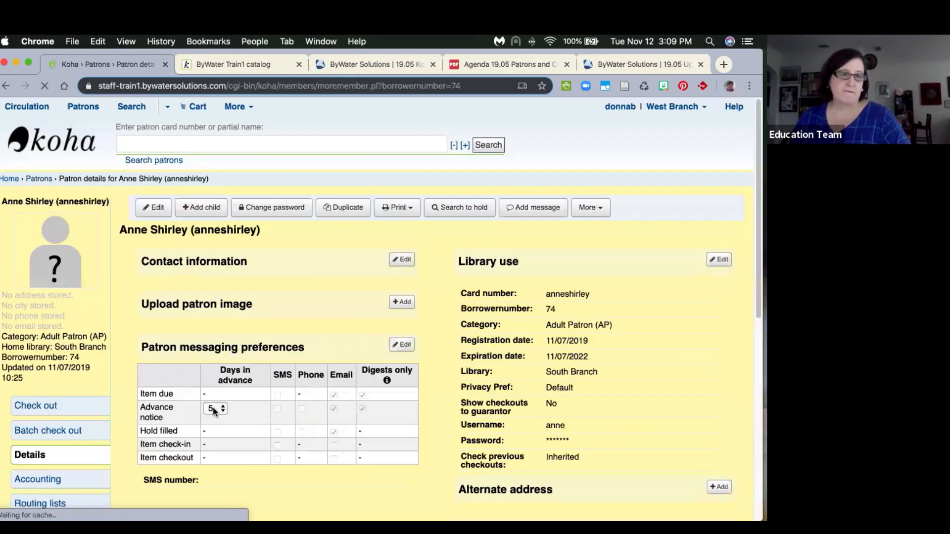
left_click(58, 389)
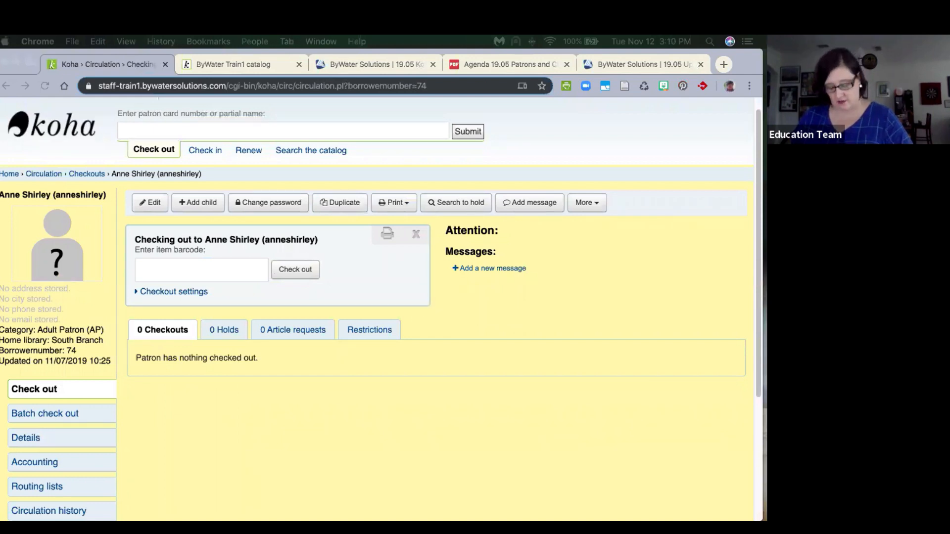
left_click(214, 276)
type("VSN5000082715")
key("Return")
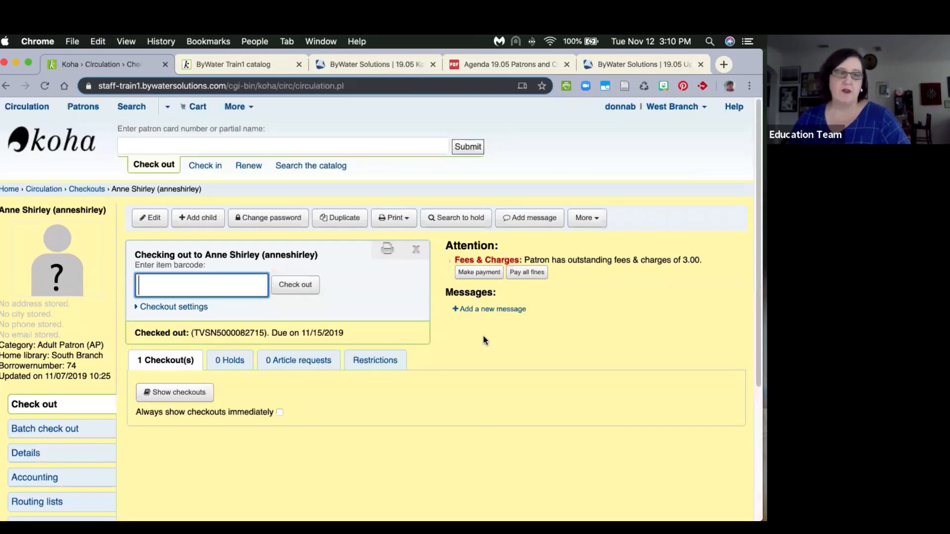
scroll(483, 335, "down", 2)
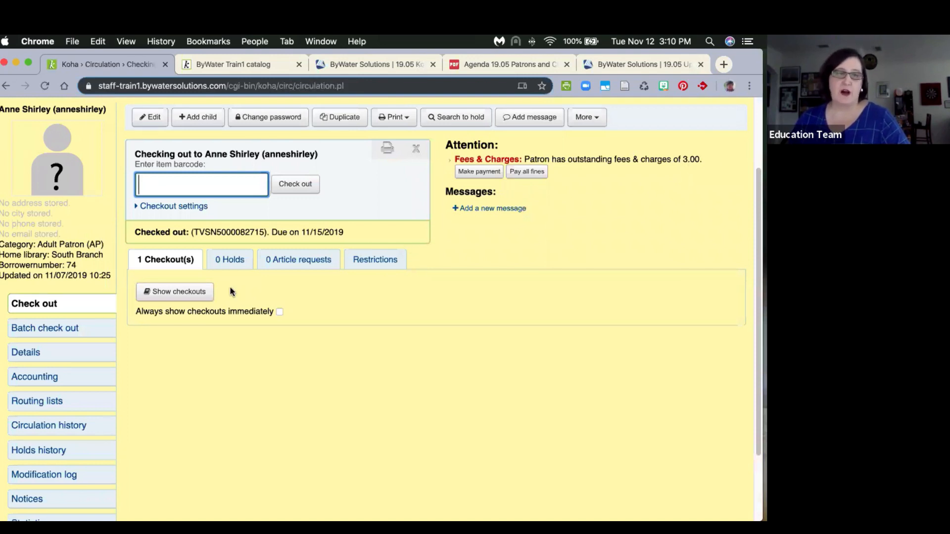
left_click(162, 292)
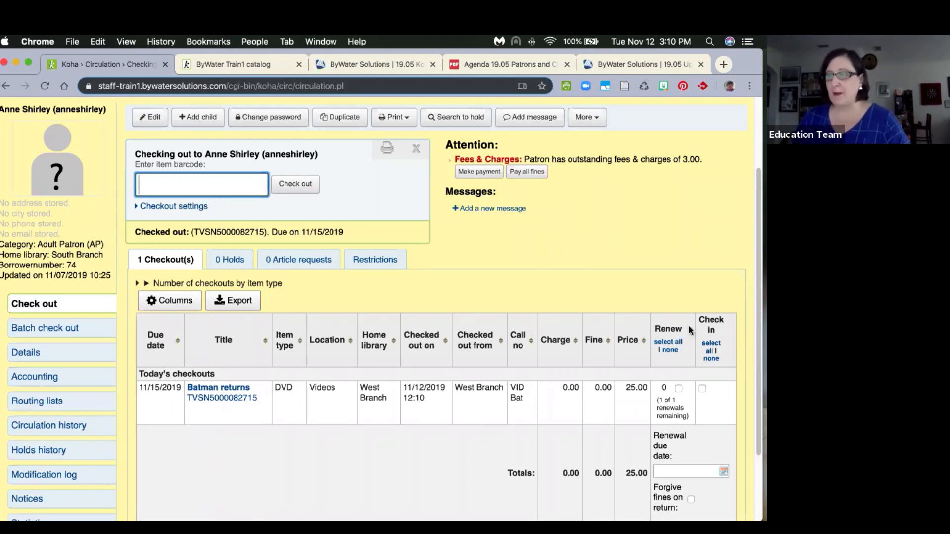
Return to the home page, open Koha administration and search the global system preferences for "update item".
scroll(435, 283, "up", 5)
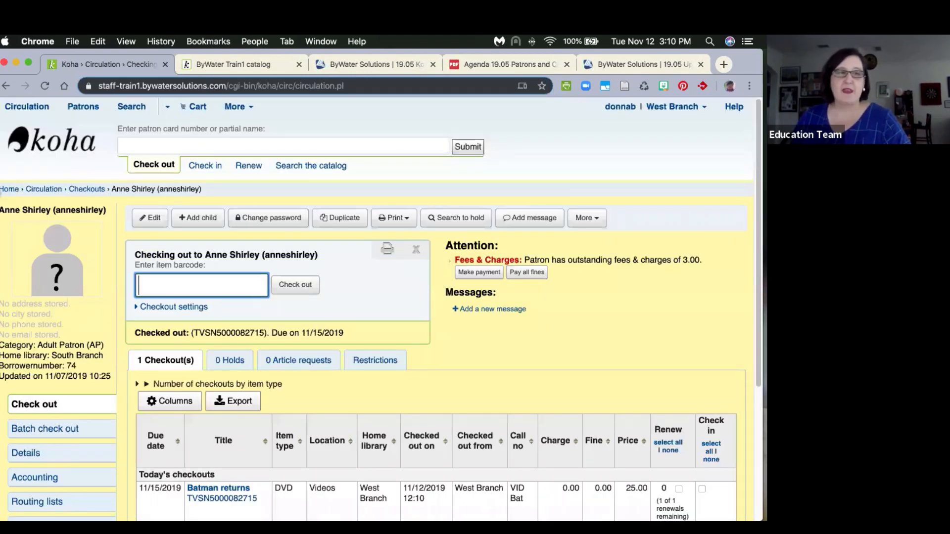
left_click(4, 191)
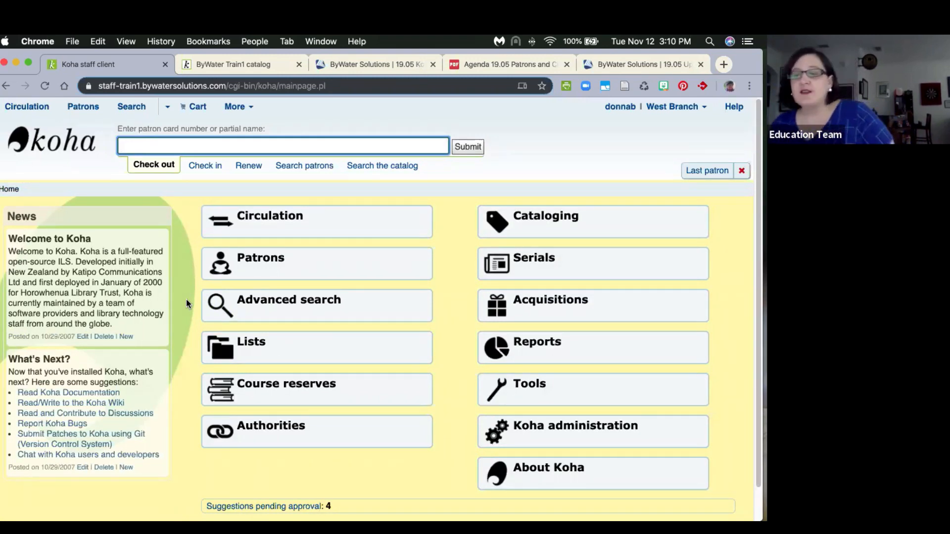
left_click(544, 435)
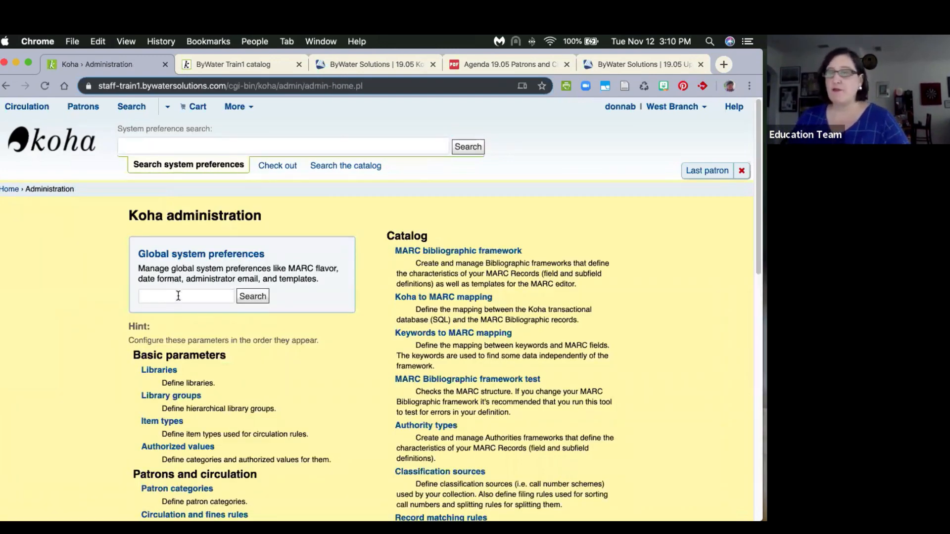
left_click(178, 295)
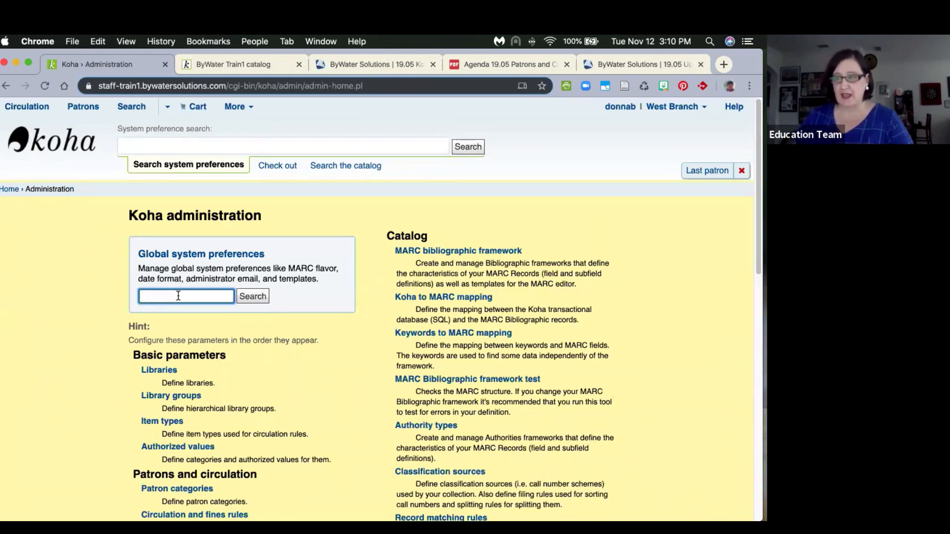
type("update")
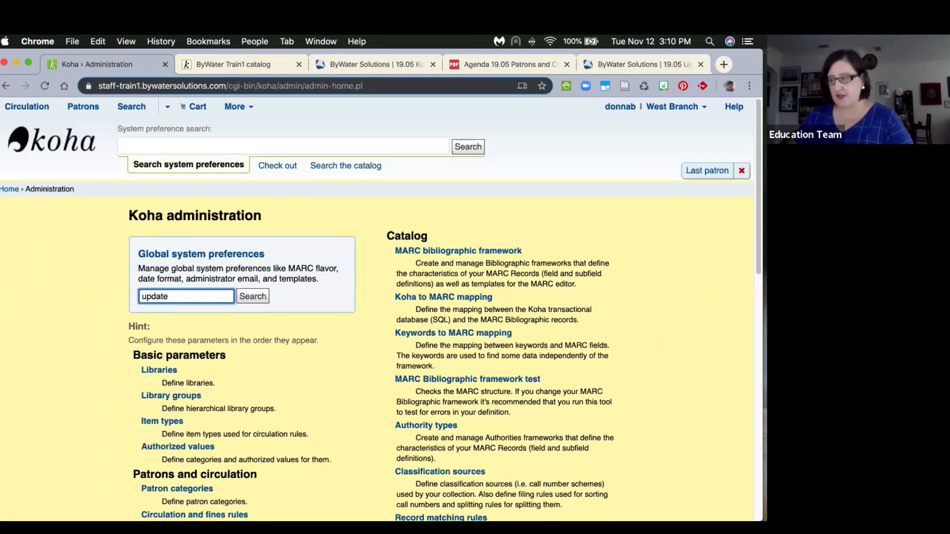
type("tem")
key("Return")
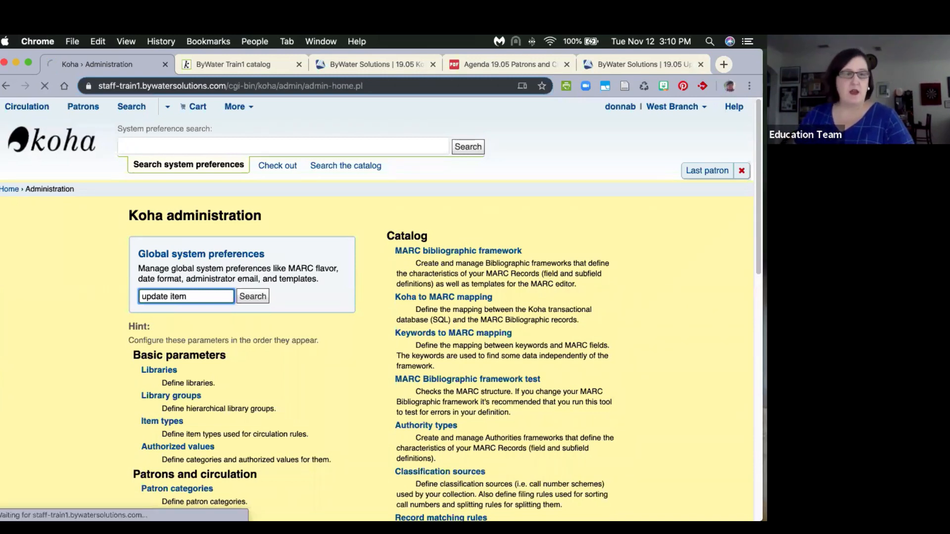
Open the UpdateItemLocationOnCheckin preference for editing and examine its value-pair examples and general rules.
scroll(256, 322, "down", 2)
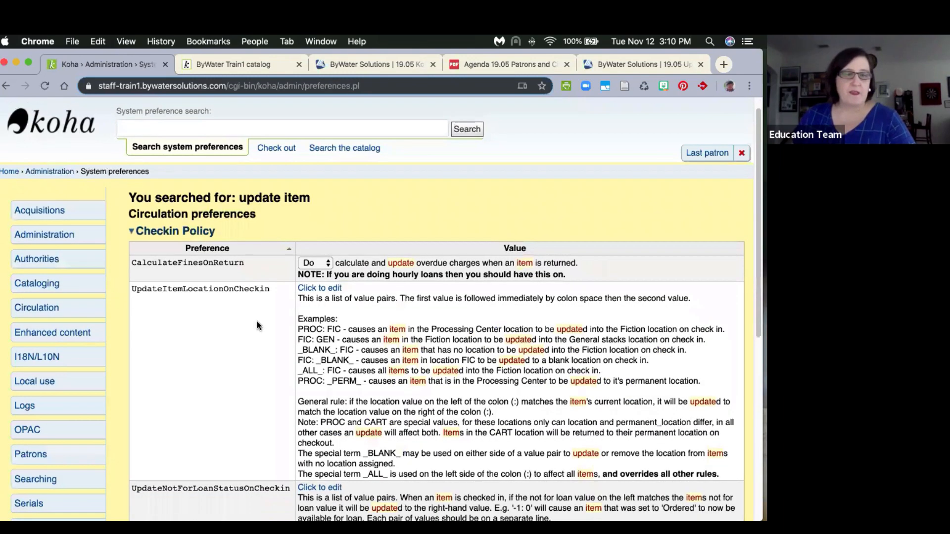
scroll(339, 313, "down", 2)
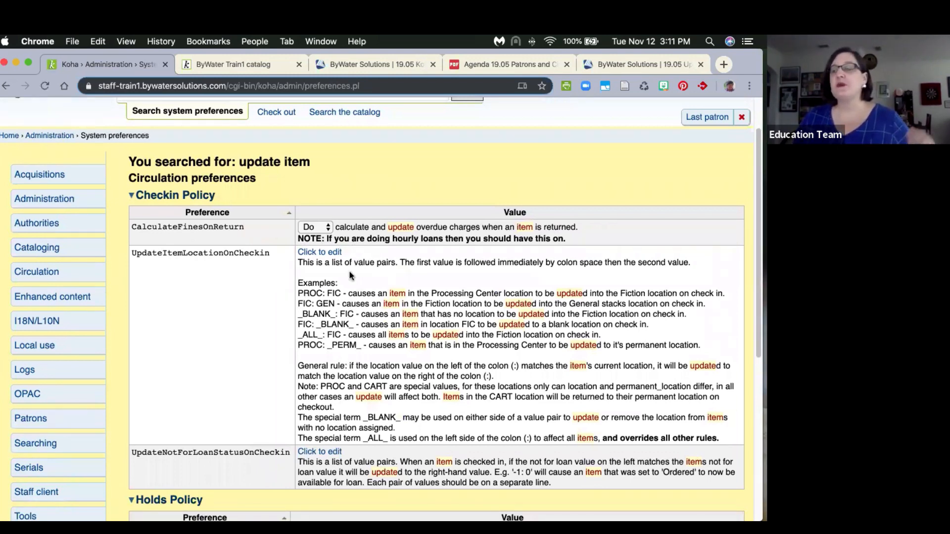
left_click(314, 252)
scroll(313, 252, "down", 3)
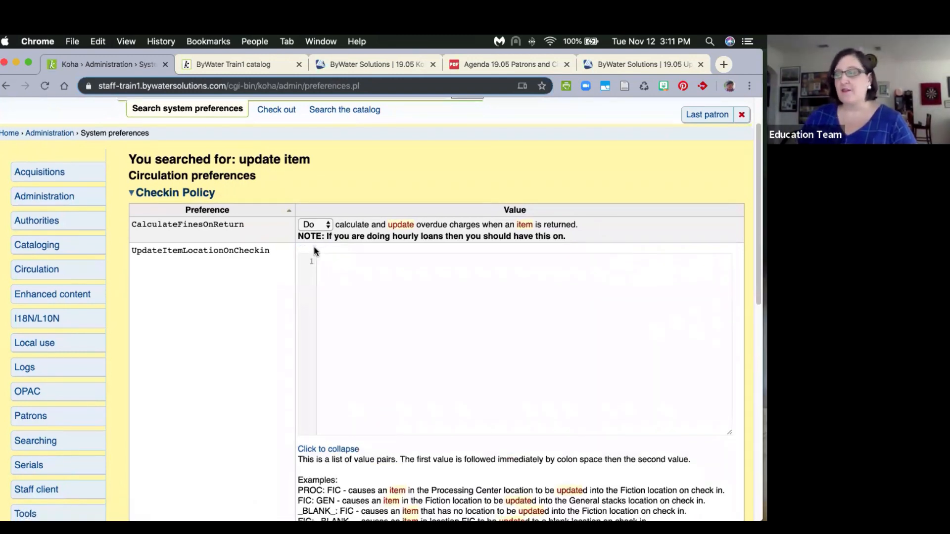
scroll(314, 253, "down", 1)
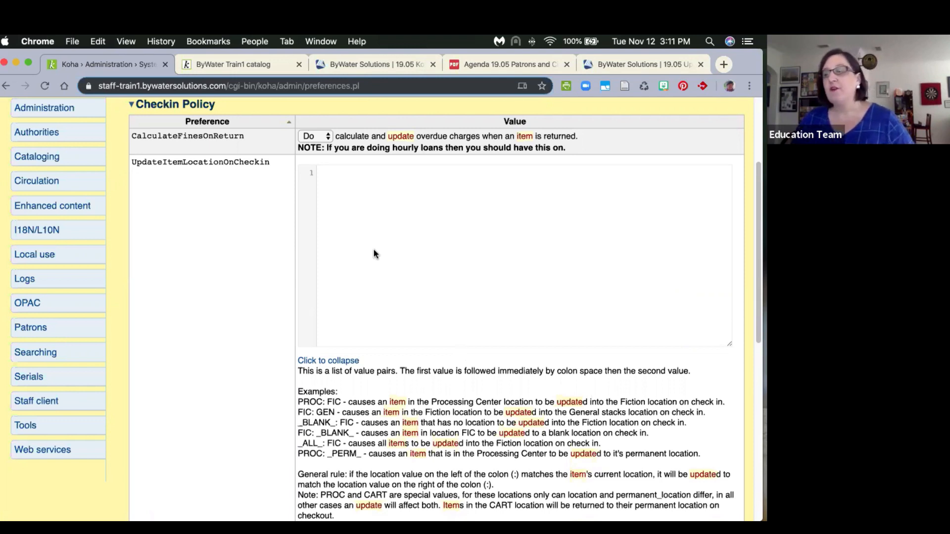
scroll(373, 249, "down", 1)
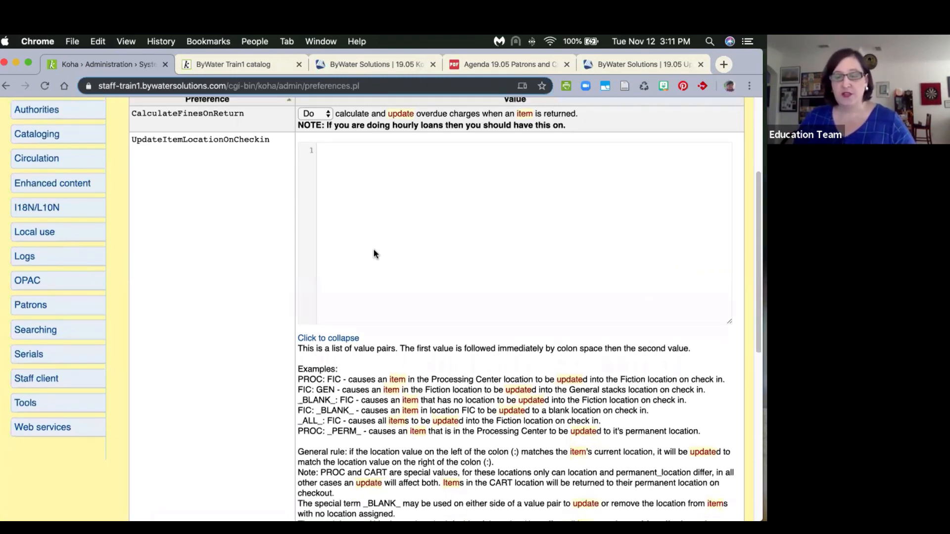
scroll(373, 254, "up", 1)
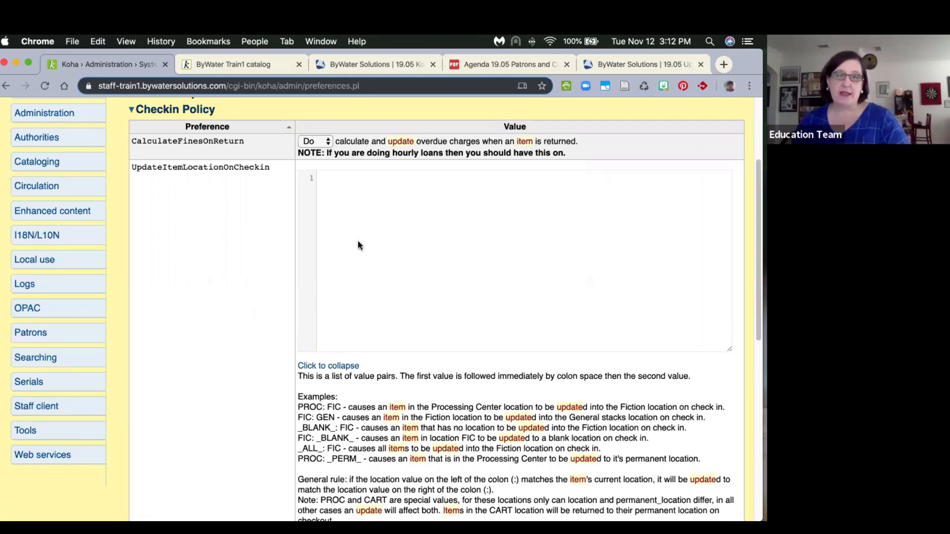
Enter the value pair "DISPLAY: FIC" on the first line of the UpdateItemLocationOnCheckin preference.
type("D")
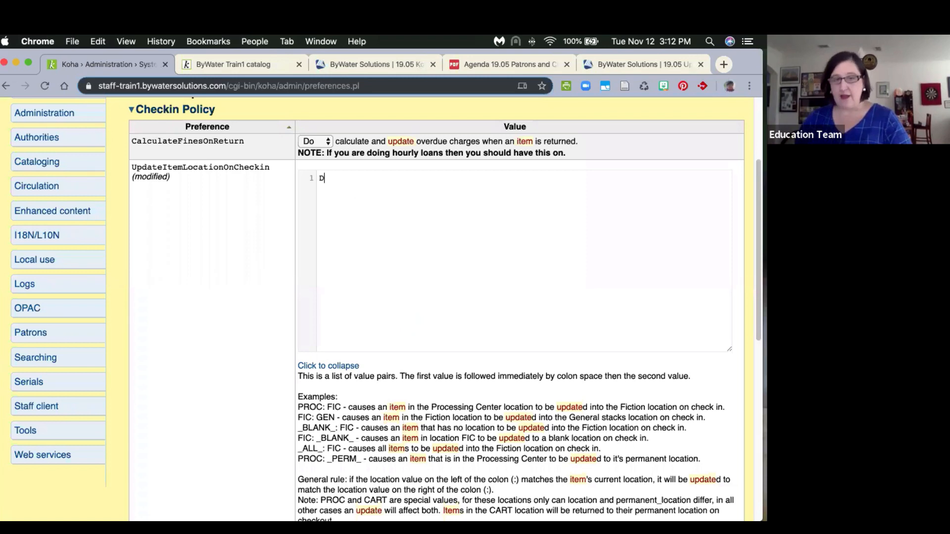
type("ISPLAY")
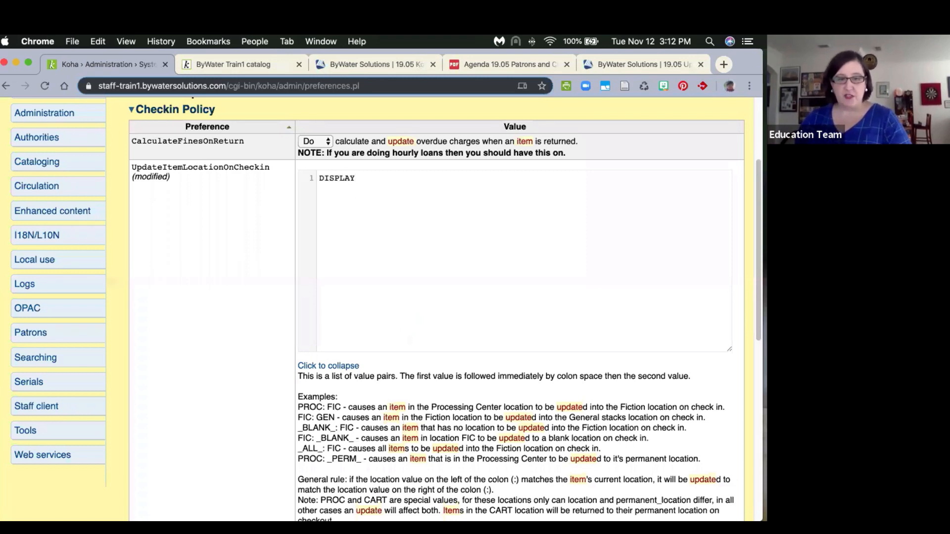
type(": FIC")
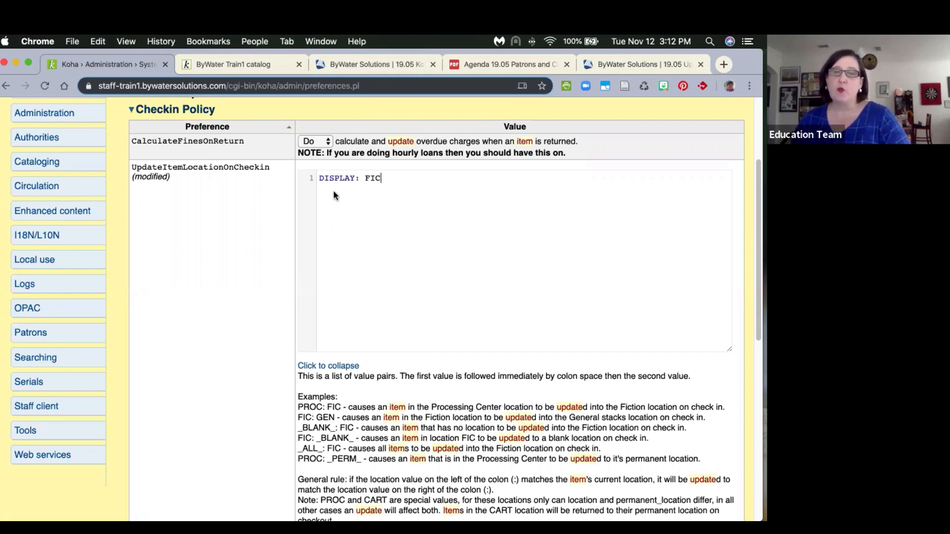
Add a second line to the UpdateItemLocationOnCheckin preference reading "DISPLAY:_BLANK_".
left_click(404, 177)
key("Return")
type("DISPLAY")
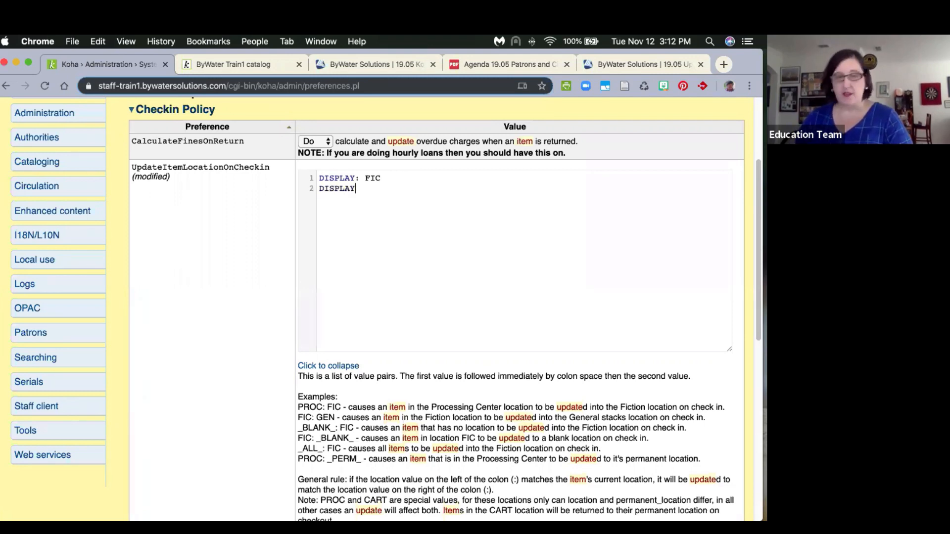
type(": ")
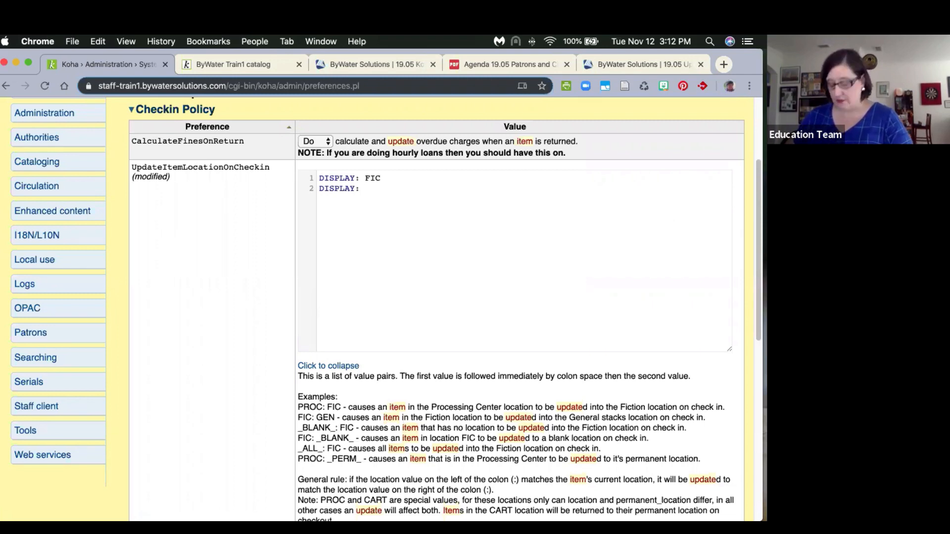
type("_BLANK_")
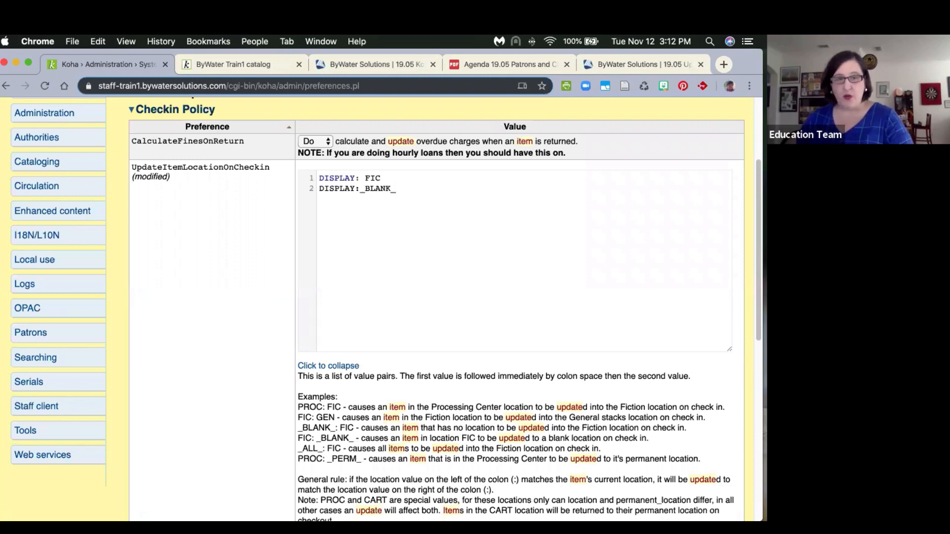
Add a third line to the UpdateItemLocationOnCheckin preference reading "_ALL_: FIC".
type("_AAL_")
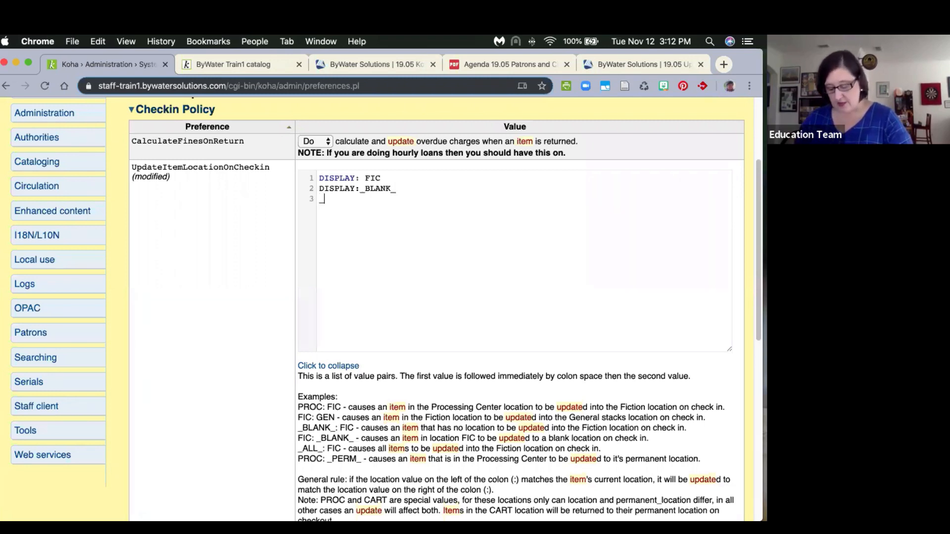
key("BackSpace")
key("BackSpace")
key("BackSpace")
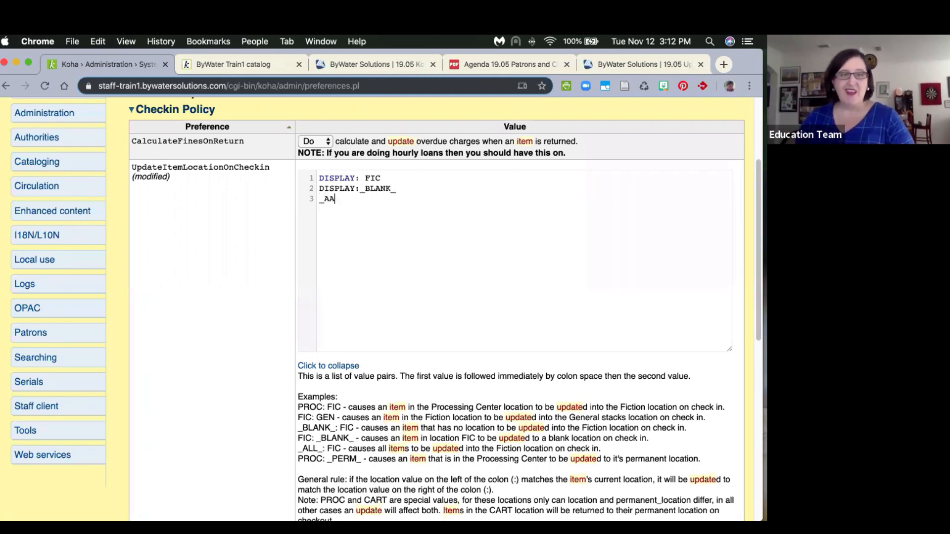
type("L")
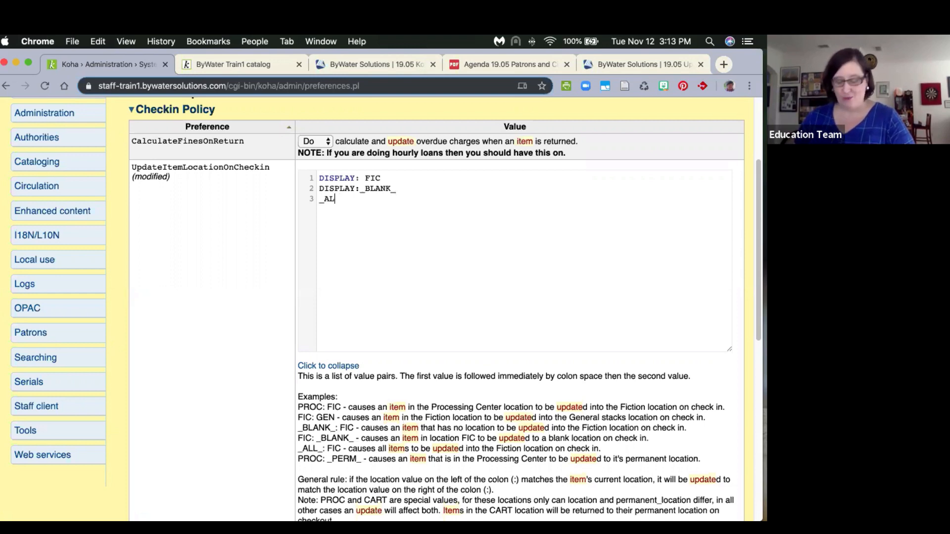
type("L:")
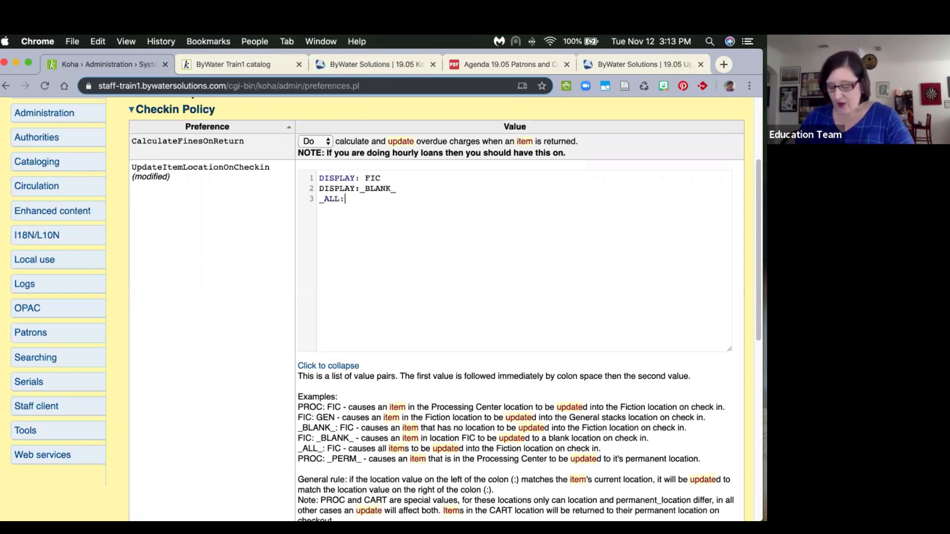
type(" FIC")
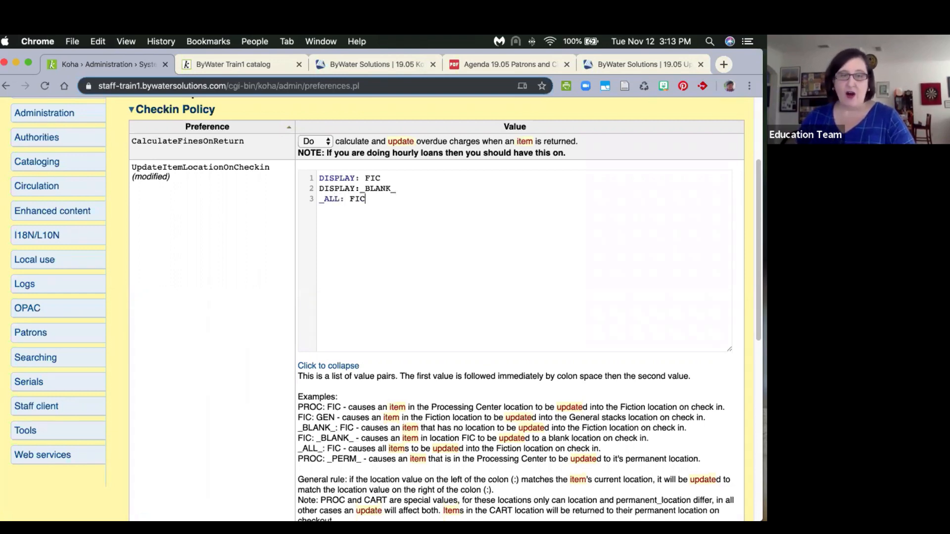
left_click(340, 199)
type("_")
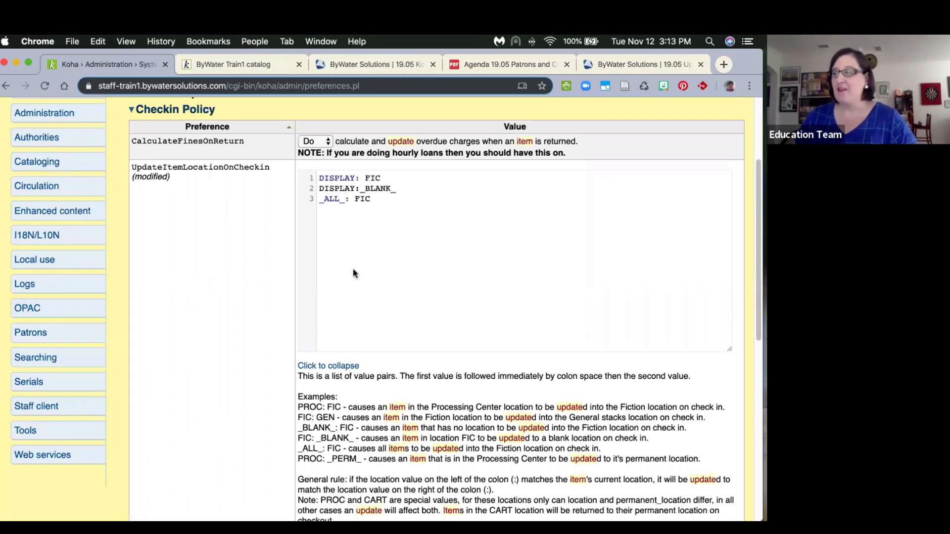
Highlight the _ALL_ term, then leave for the Koha home page, discarding the unsaved preference changes.
double_click(345, 200)
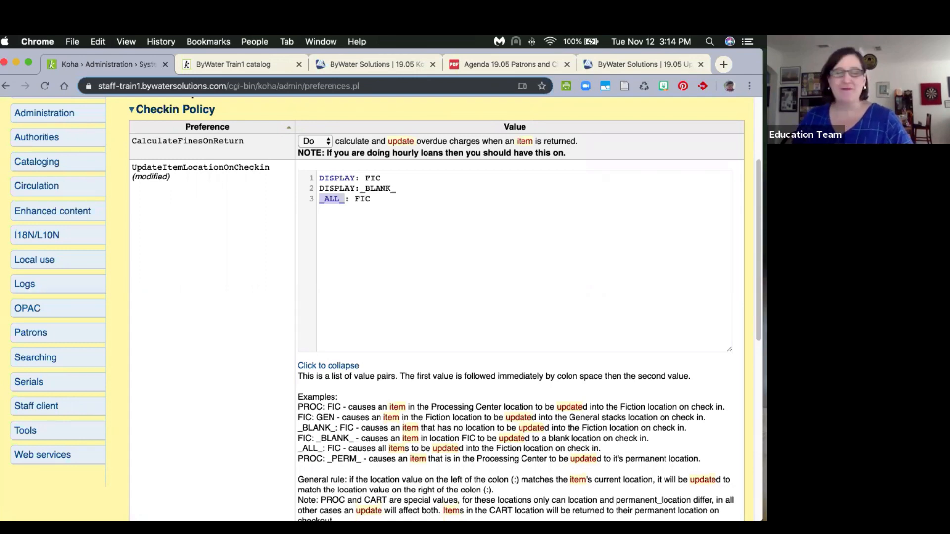
scroll(101, 287, "up", 5)
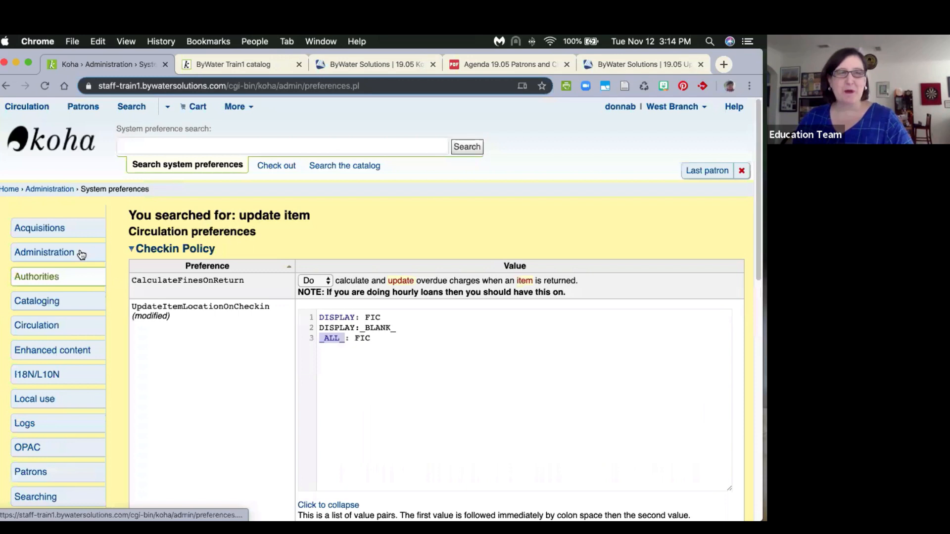
left_click(28, 157)
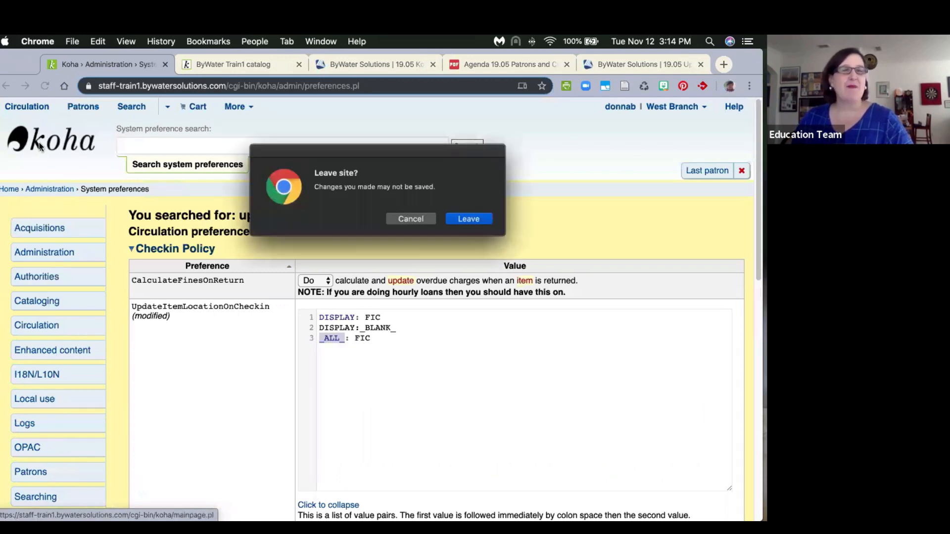
left_click(468, 219)
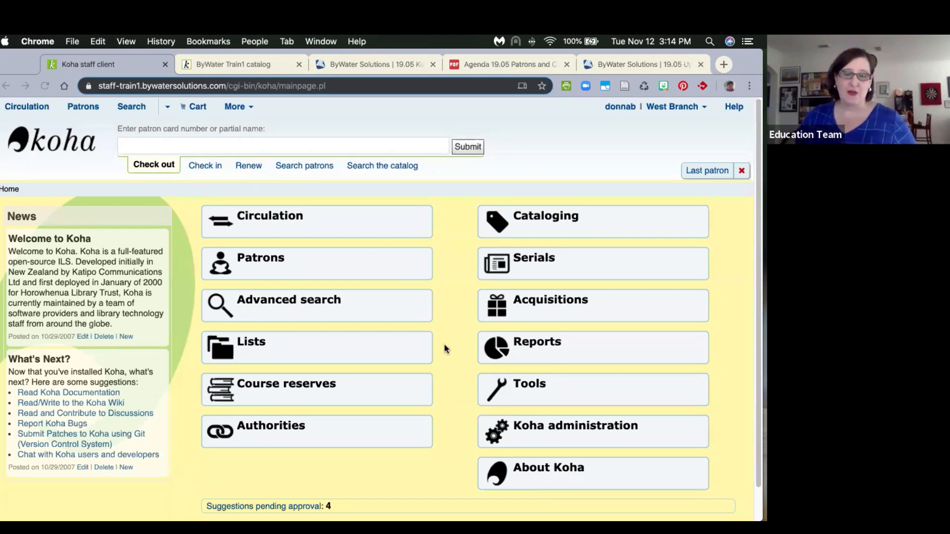
Search the global system preferences in Koha administration for "autoreturn".
left_click(501, 427)
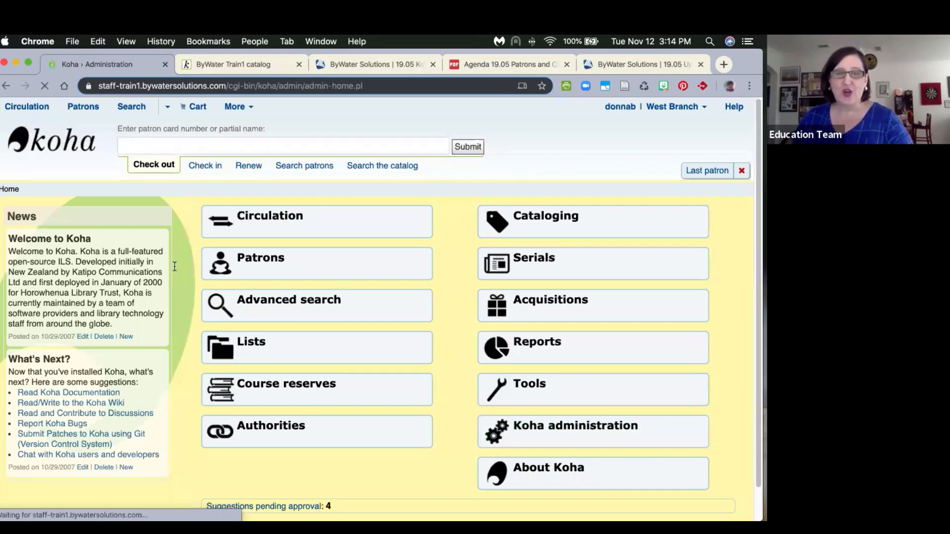
left_click(175, 297)
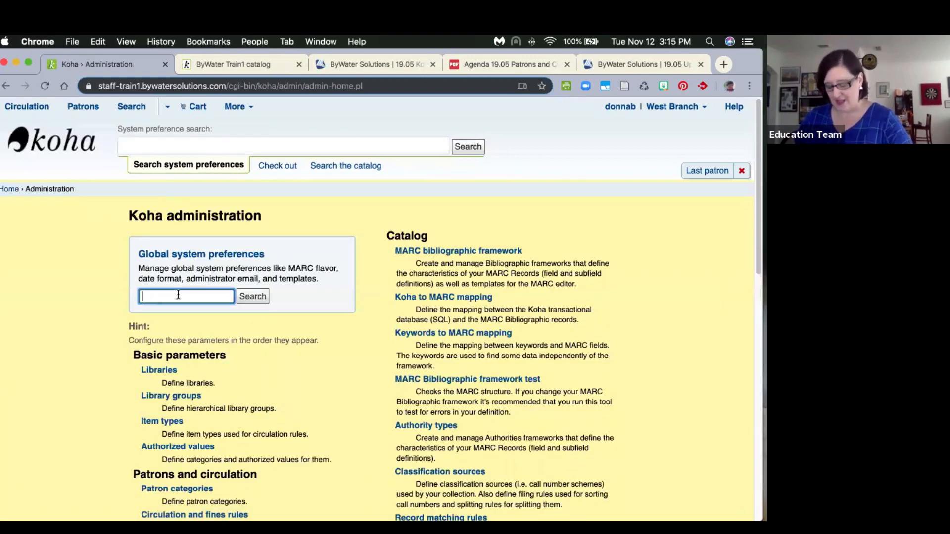
type("autoreturn")
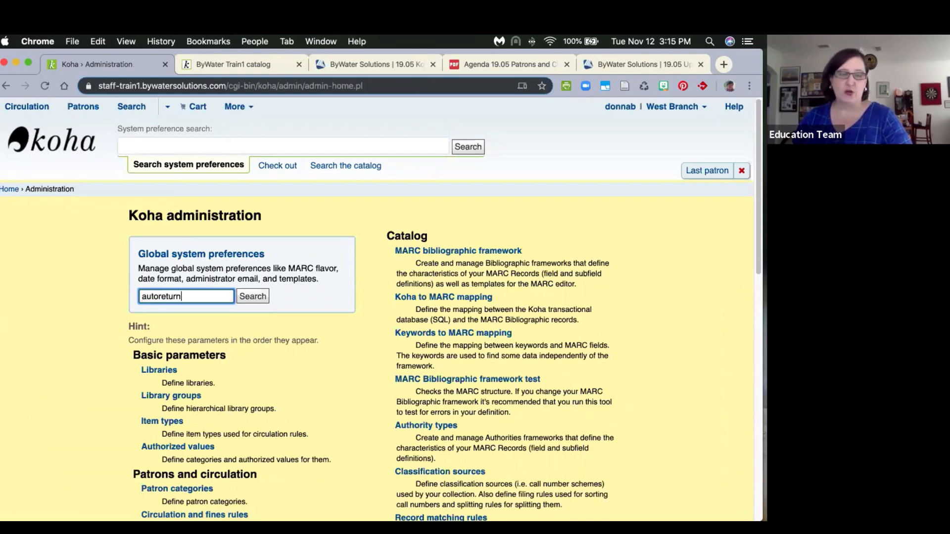
key("Return")
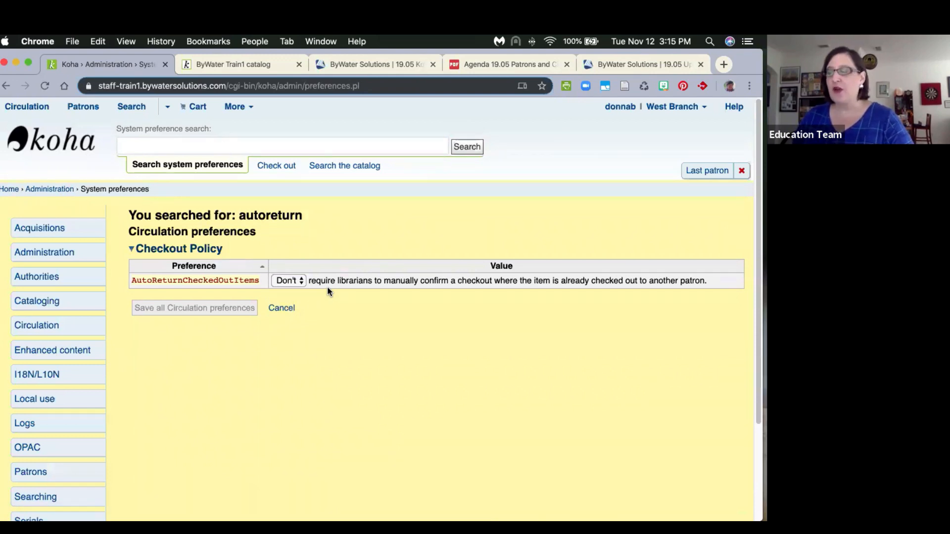
Try the Do option for AutoReturnCheckedOutItems, set the preference back to Don't, and save the Circulation preferences.
left_click(285, 282)
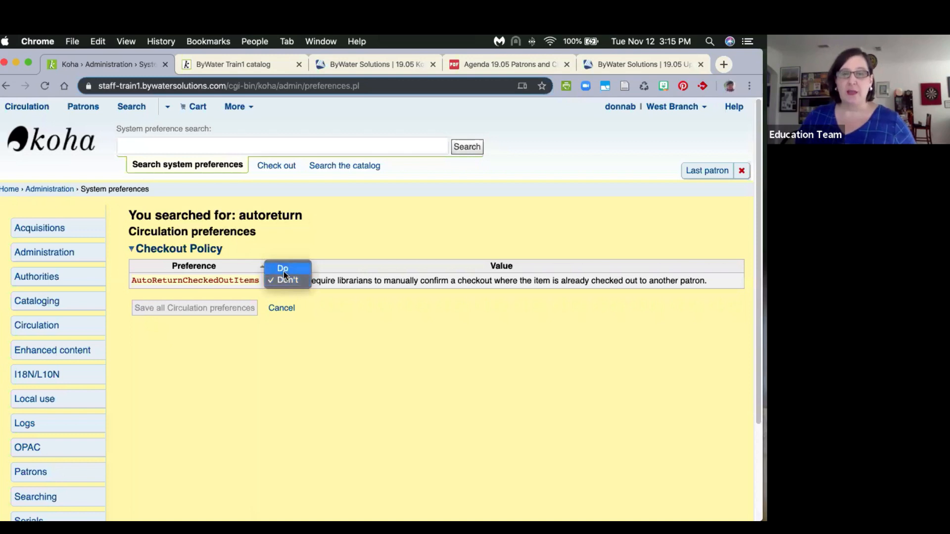
left_click(283, 269)
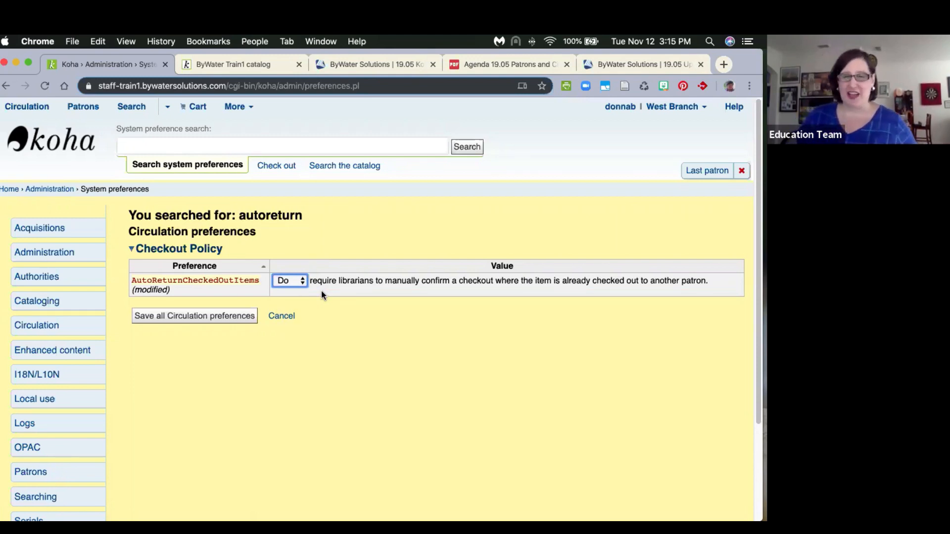
left_click(285, 283)
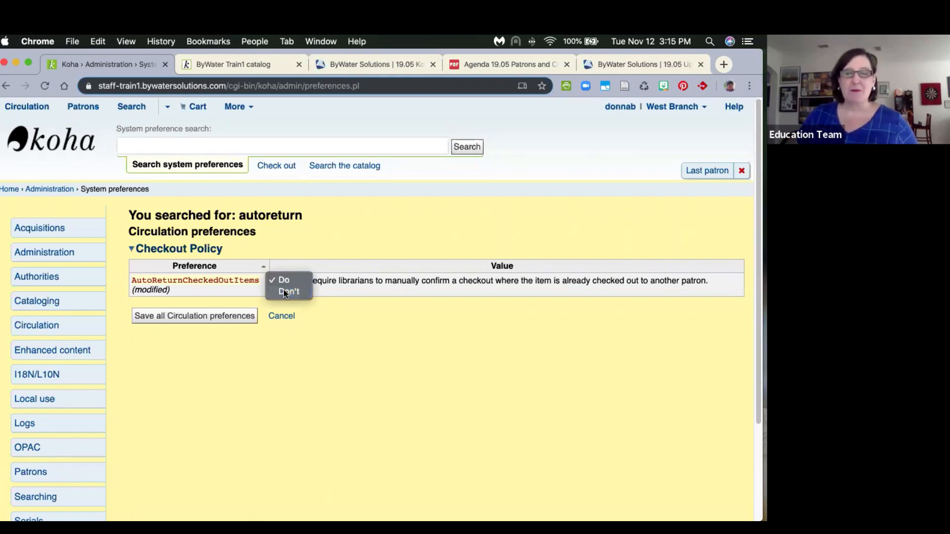
left_click(285, 293)
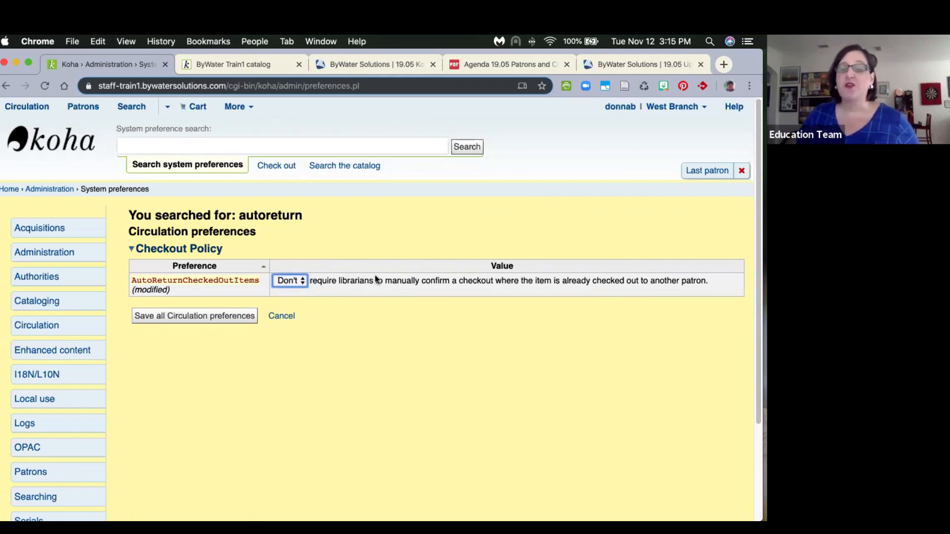
left_click(200, 315)
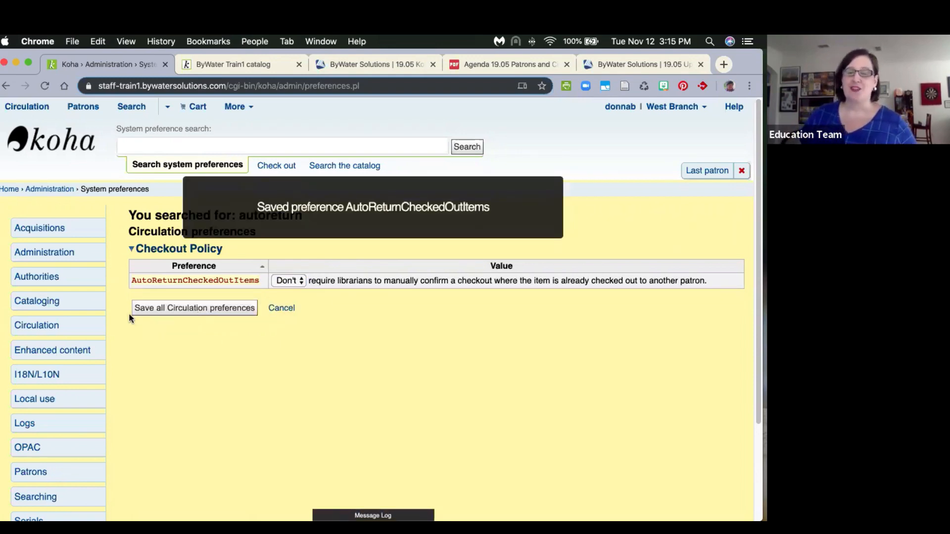
Find the patron by first name from the Koha home page and check out item 39141 to that account.
left_click(47, 143)
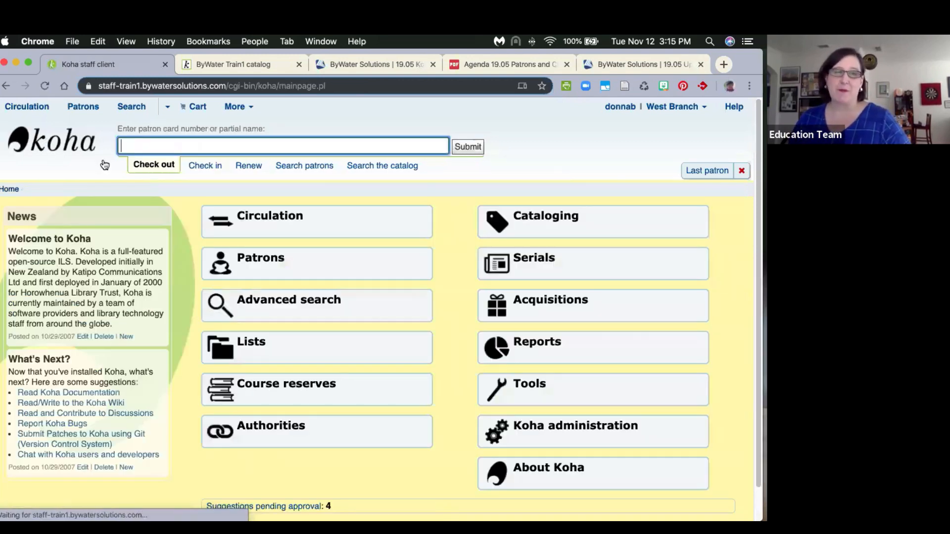
type("bob")
key("Return")
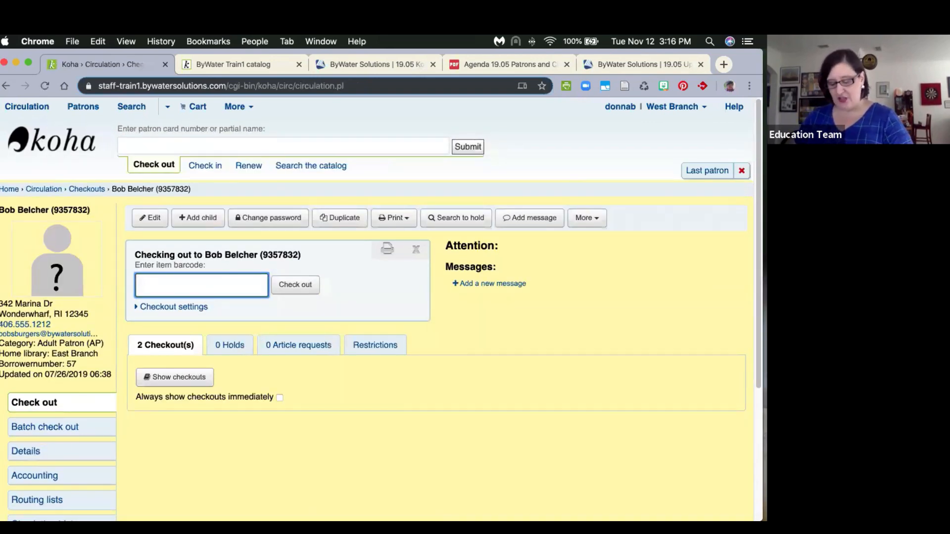
type("39141")
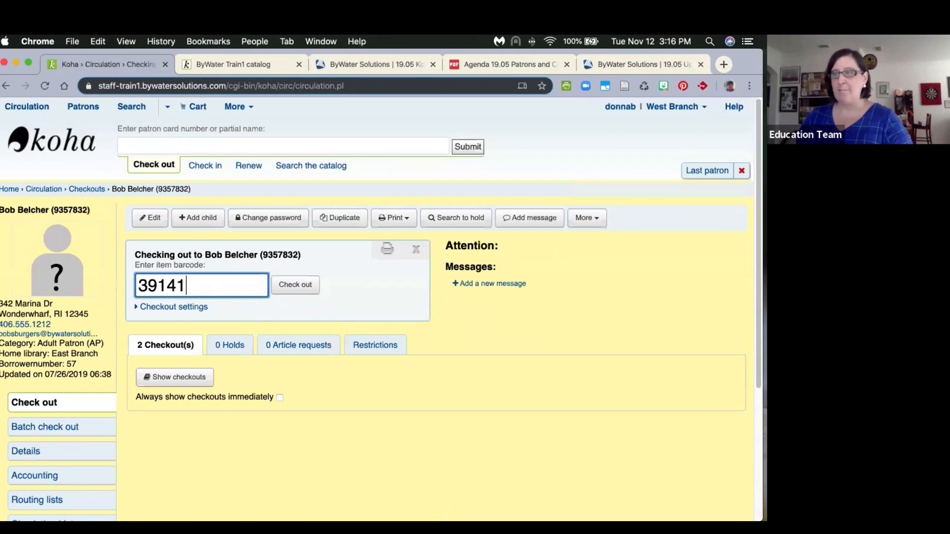
key("Return")
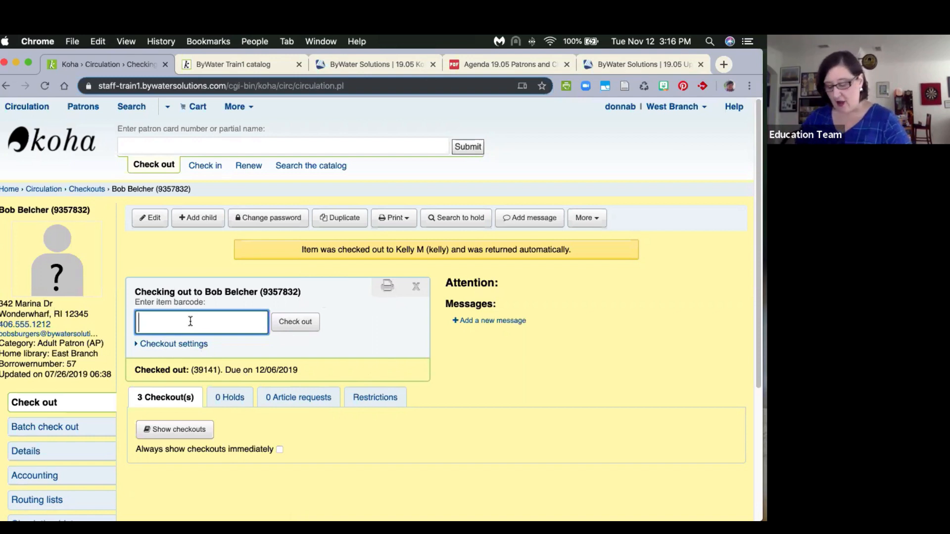
Try to check out item 39145 to the same patron, declining the checkout because of another patron's hold.
type("3914")
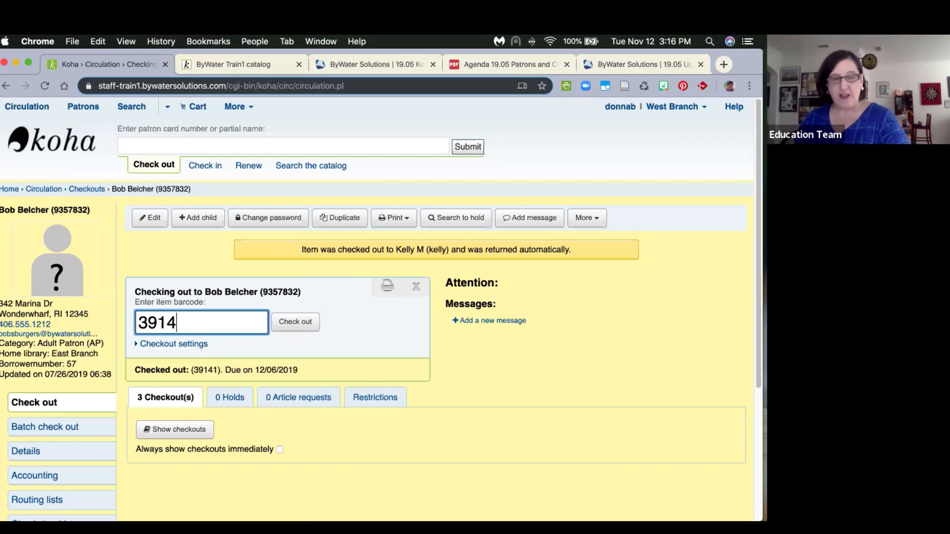
type("5")
key("Return")
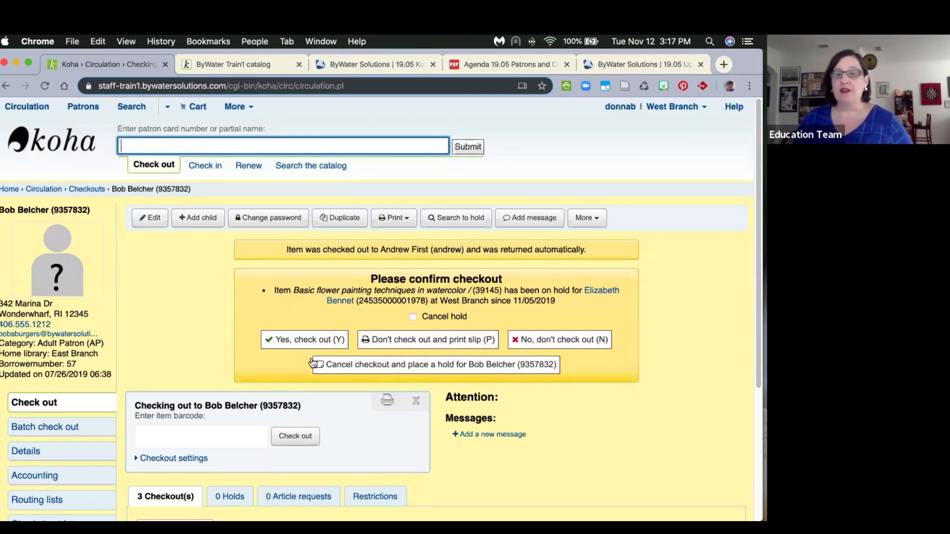
scroll(268, 343, "down", 1)
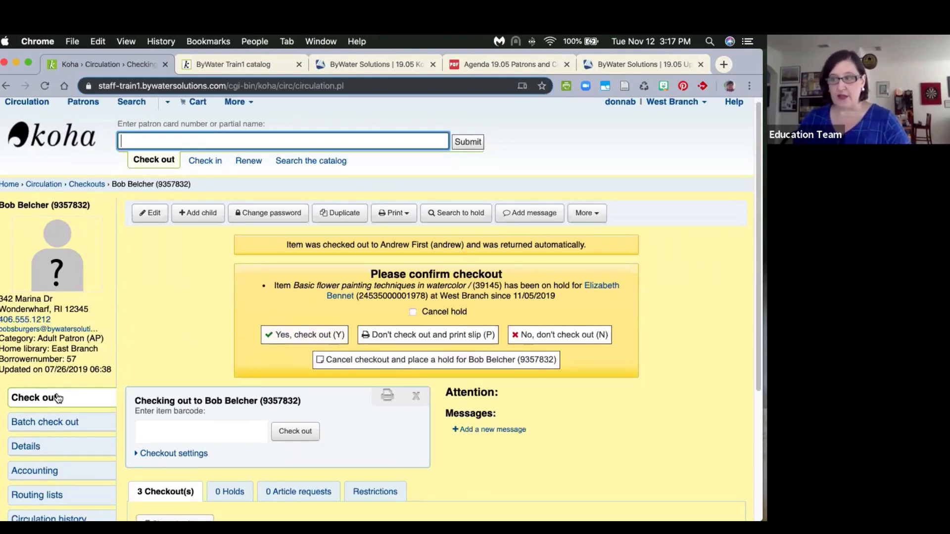
left_click(171, 422)
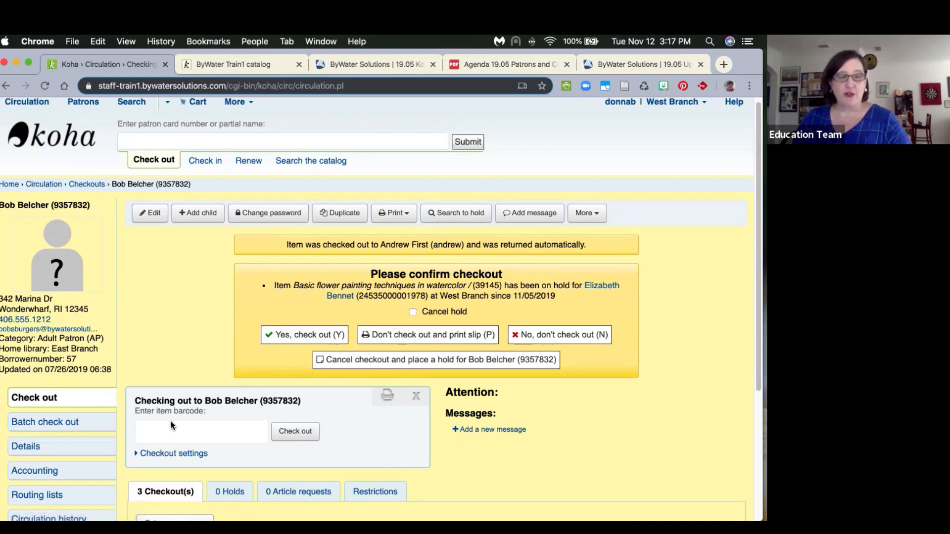
left_click(528, 336)
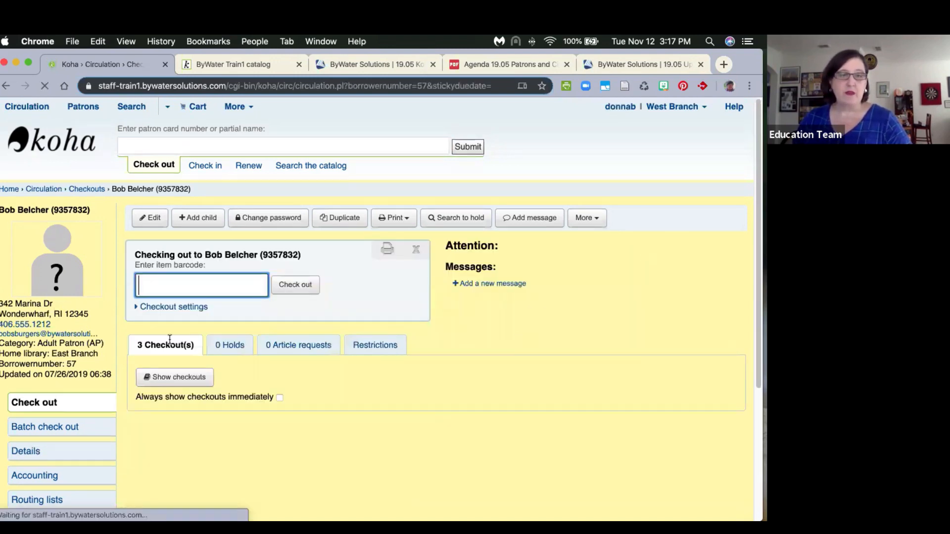
Check out item 50001 to the same patron.
type("5")
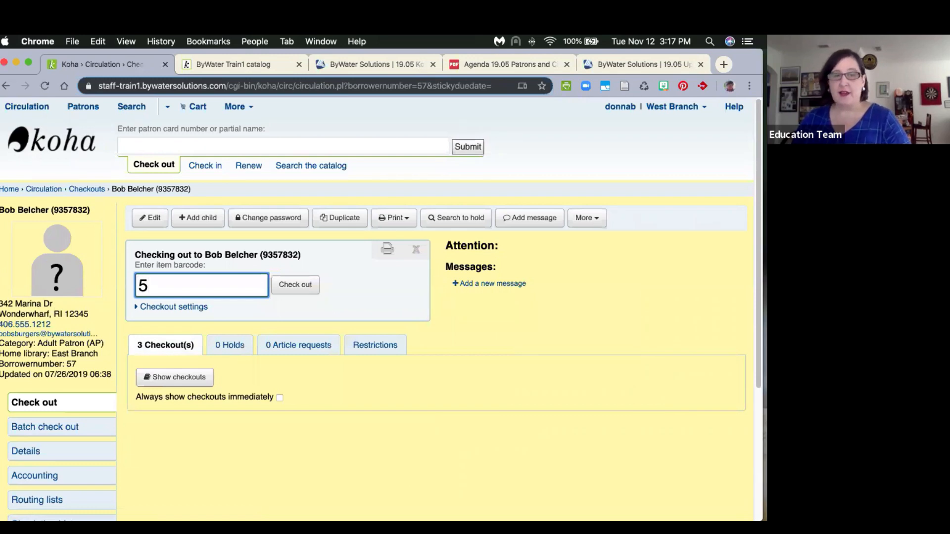
type("0001")
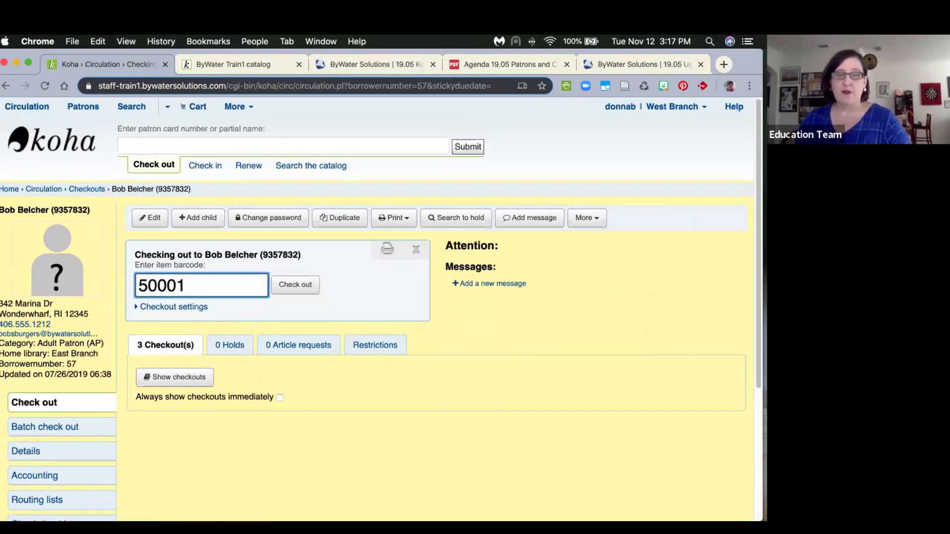
key("Return")
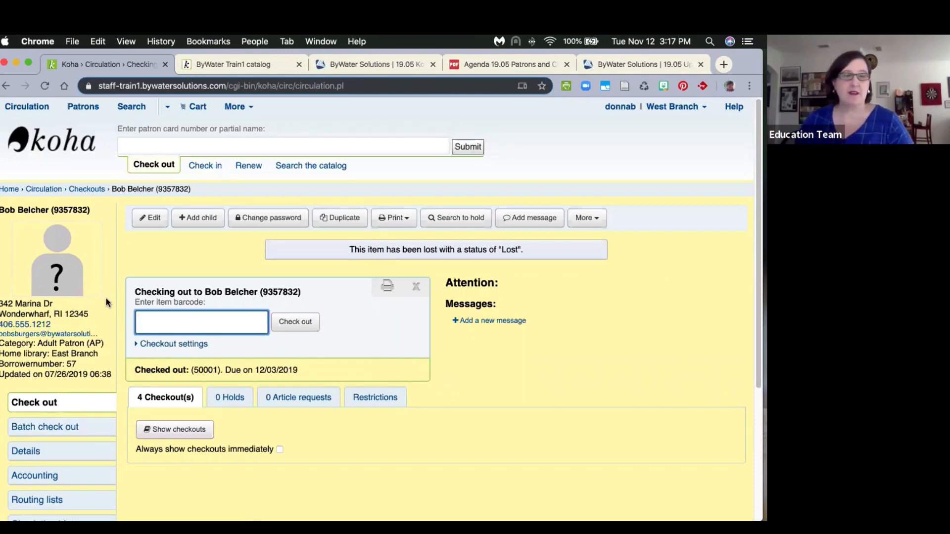
scroll(61, 238, "down", 1)
scroll(93, 265, "up", 1)
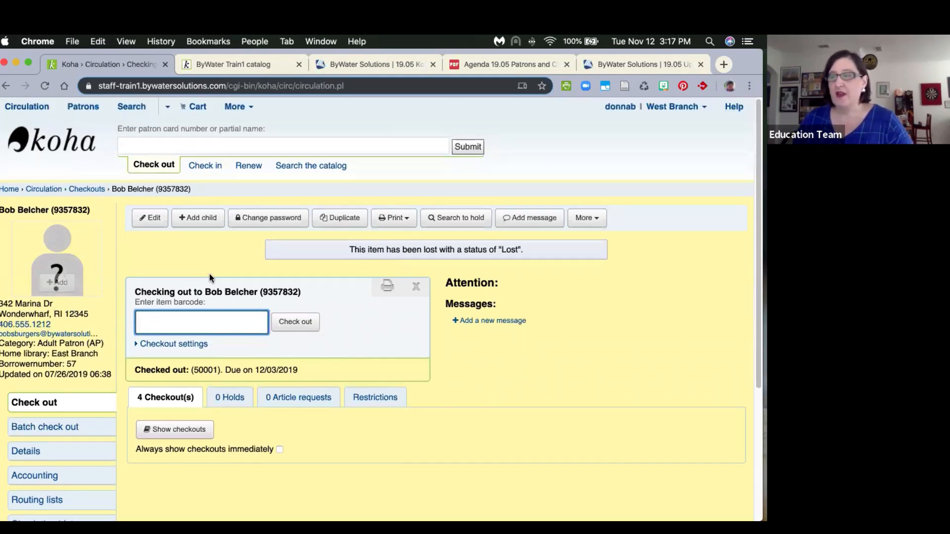
Return to the Koha home page and submit item barcode 39164 for renewal.
left_click(62, 150)
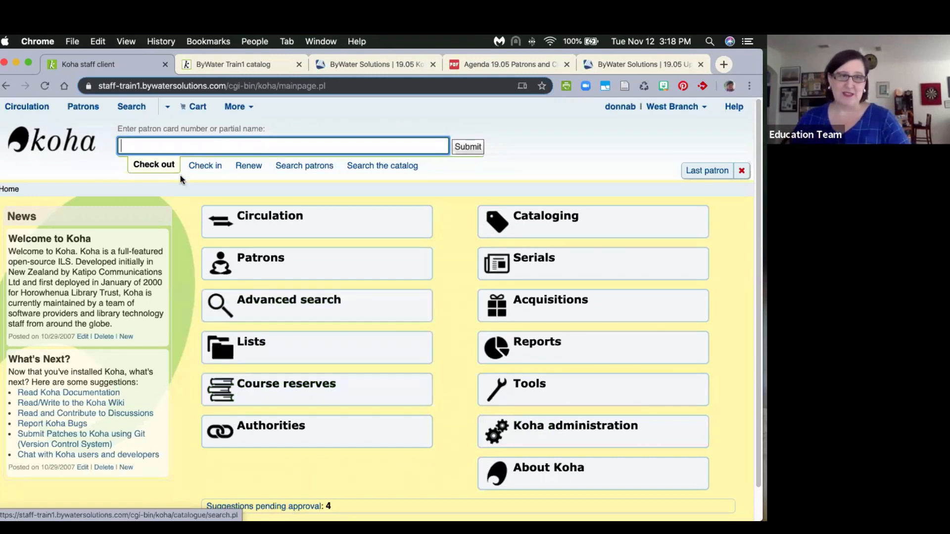
left_click(246, 173)
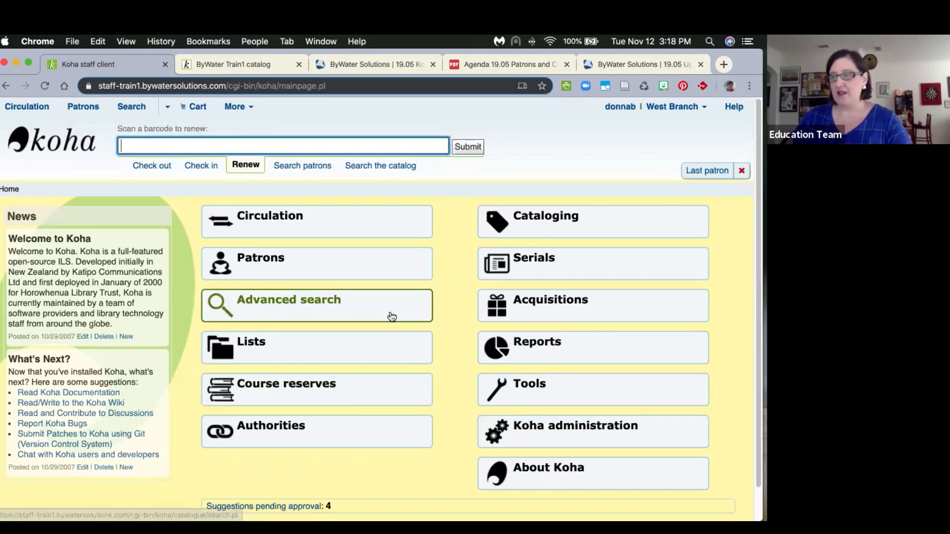
type("39164")
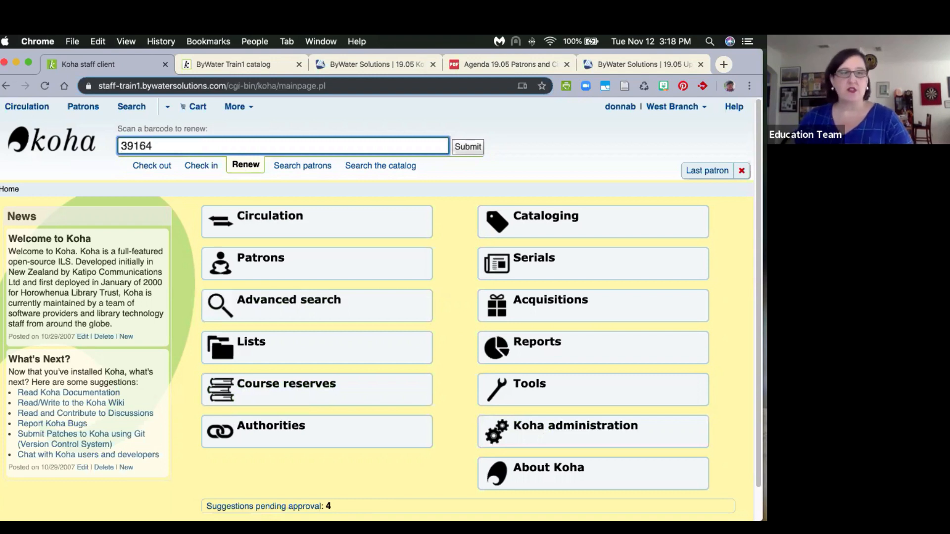
key("Return")
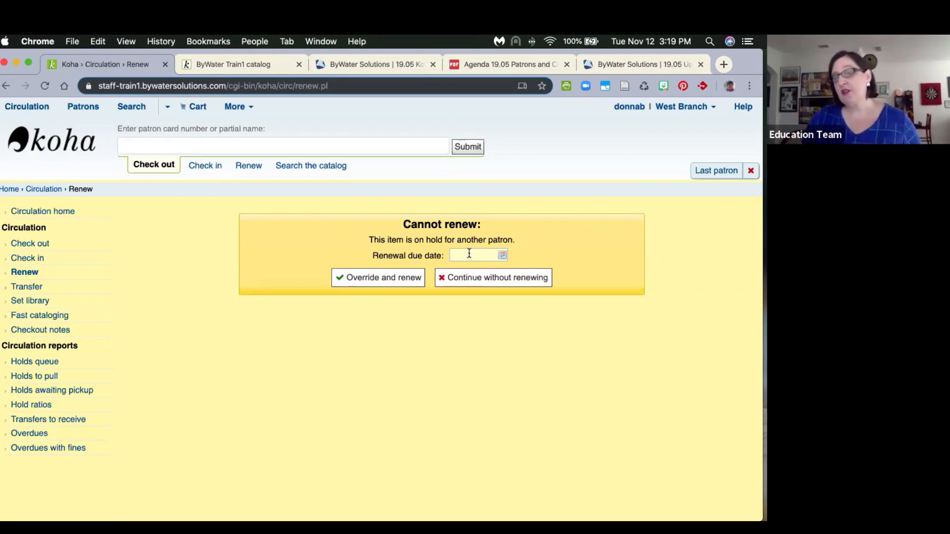
Set the renewal due date to 11/15/2019 23:59 and renew the item by overriding the hold restriction.
left_click(503, 255)
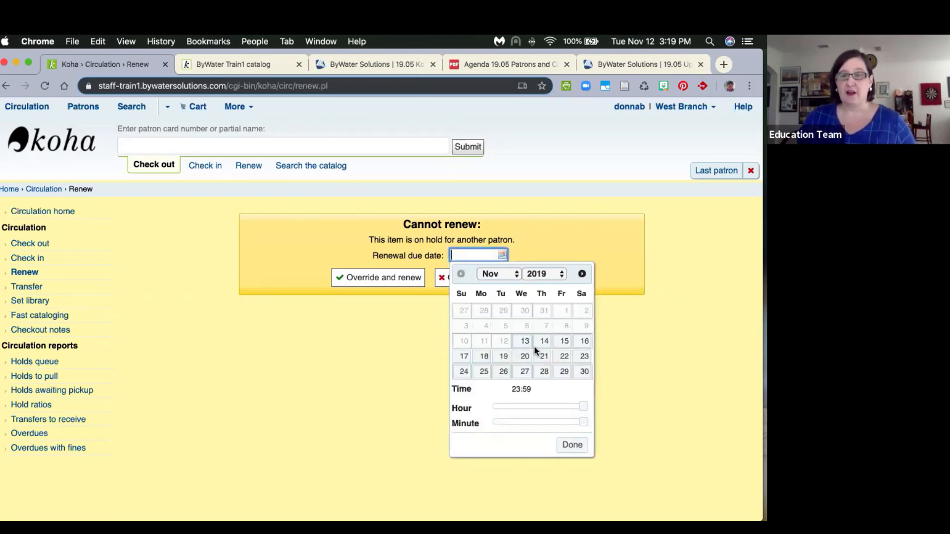
left_click(563, 345)
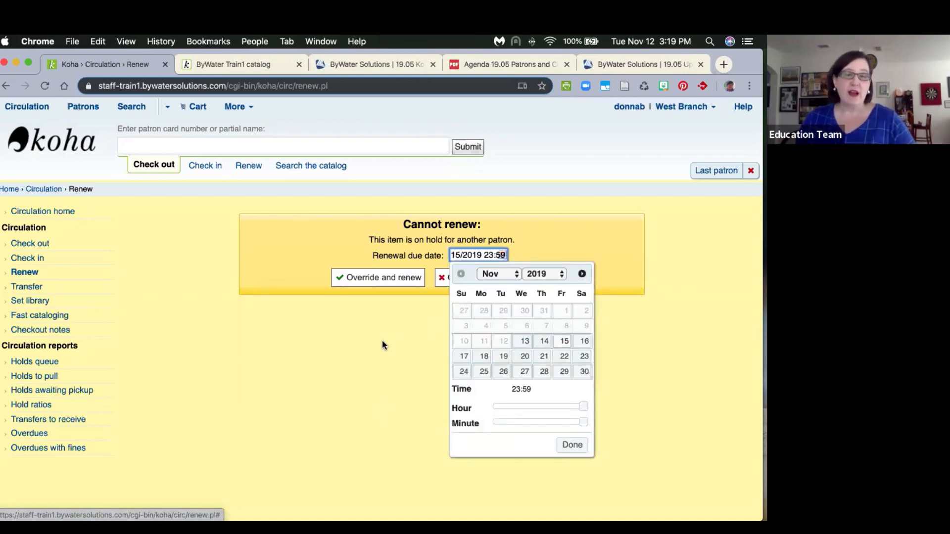
left_click(570, 446)
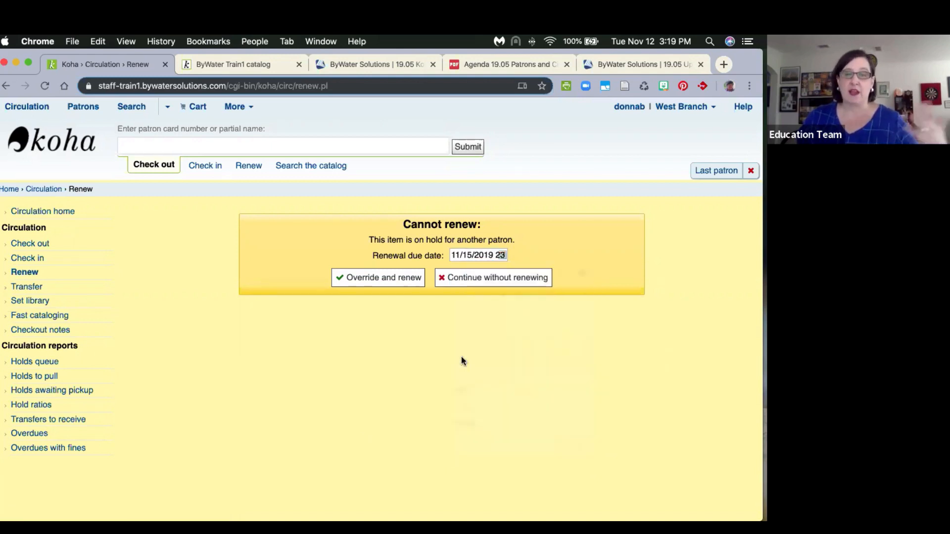
left_click(376, 278)
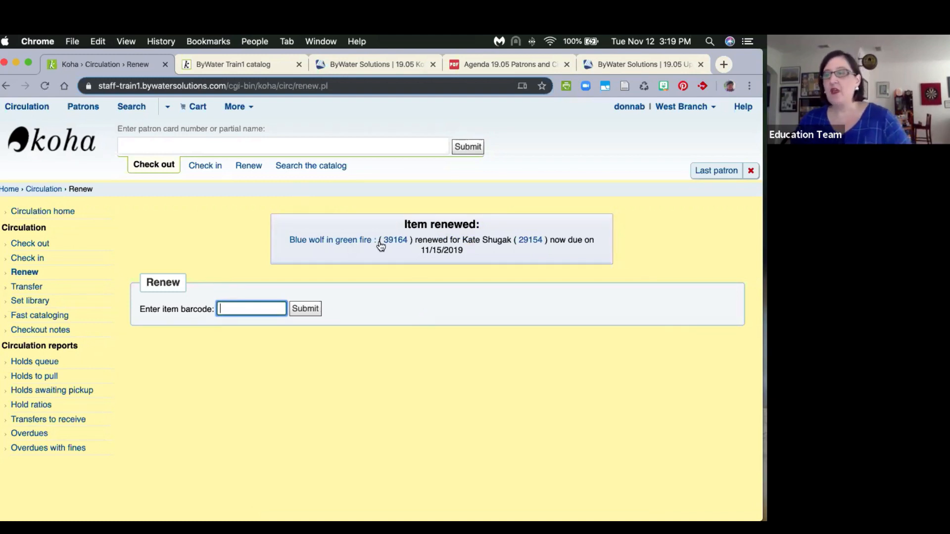
Show the checkouts in the record of the patron holding the renewed item and enable Override renewal restrictions.
left_click(528, 240)
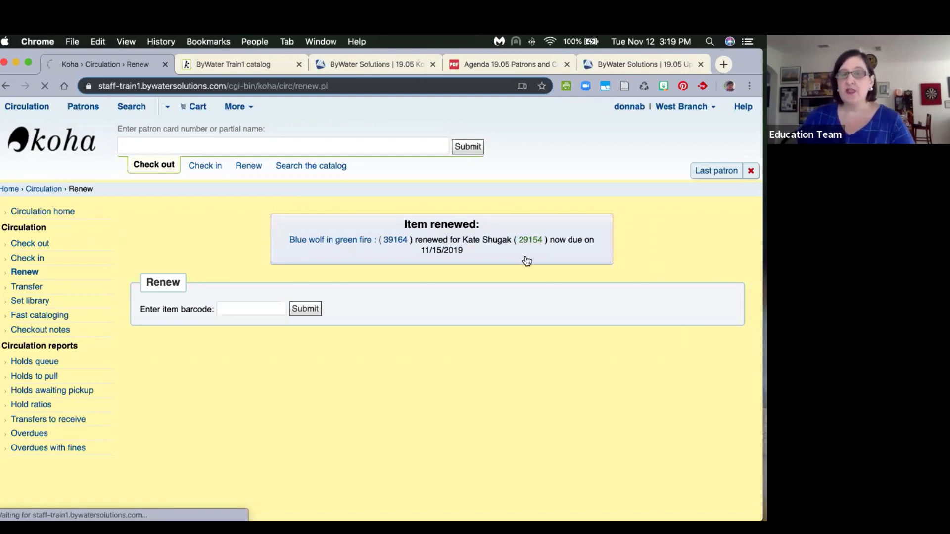
scroll(76, 349, "down", 5)
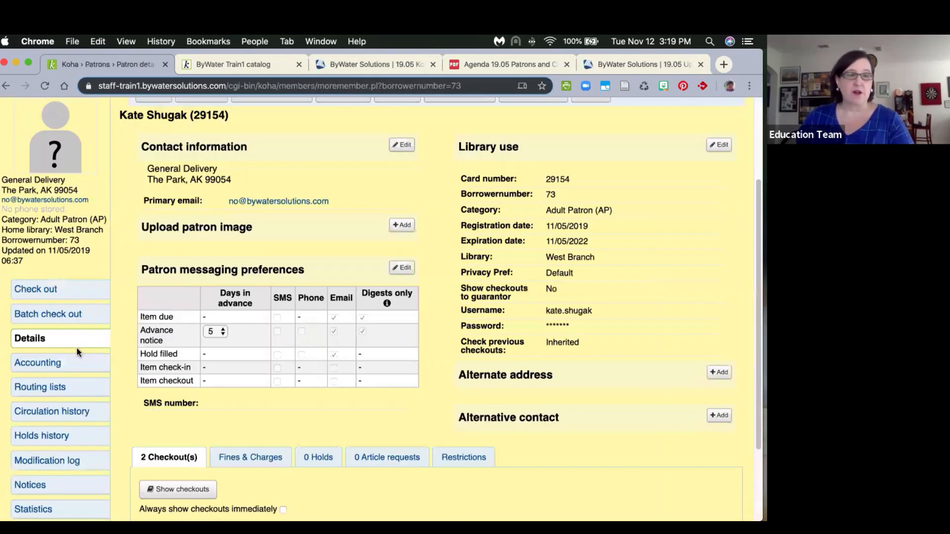
scroll(146, 437, "down", 2)
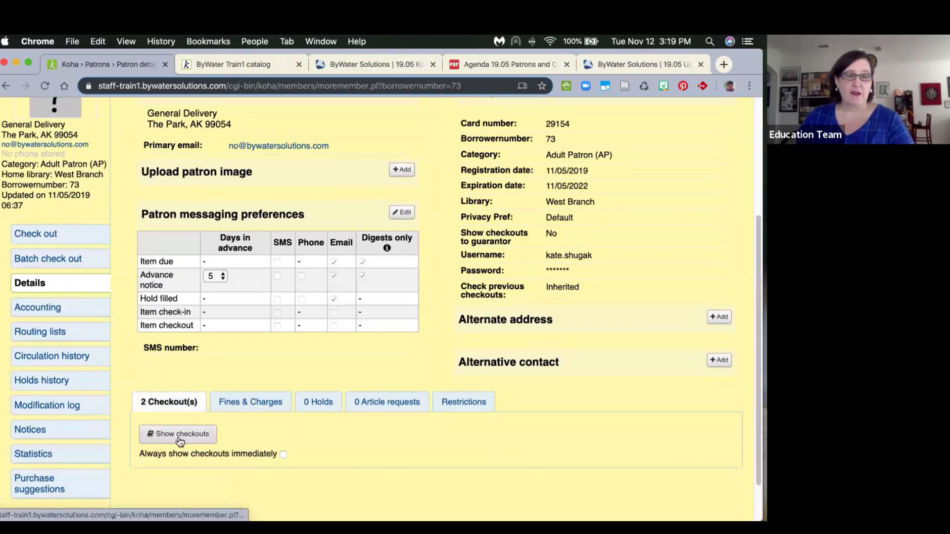
left_click(180, 434)
scroll(317, 350, "down", 10)
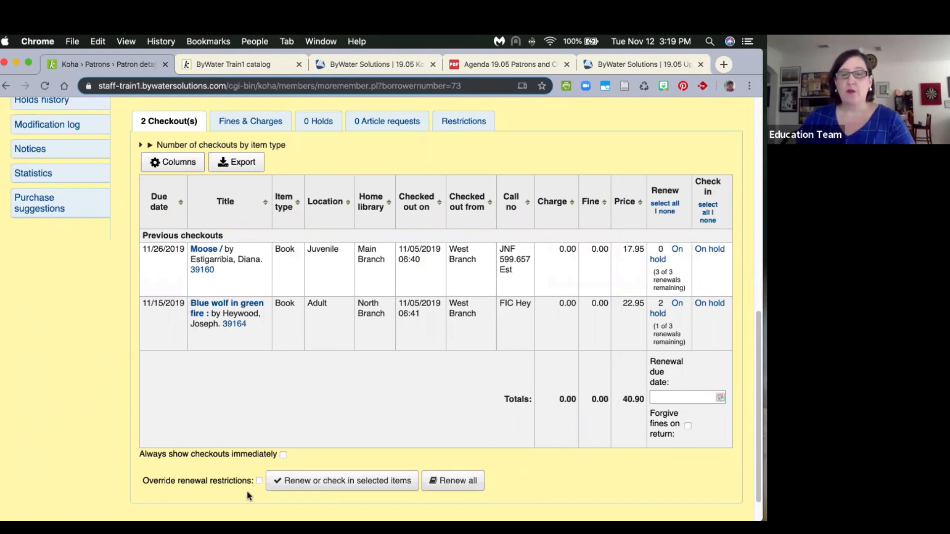
left_click(259, 482)
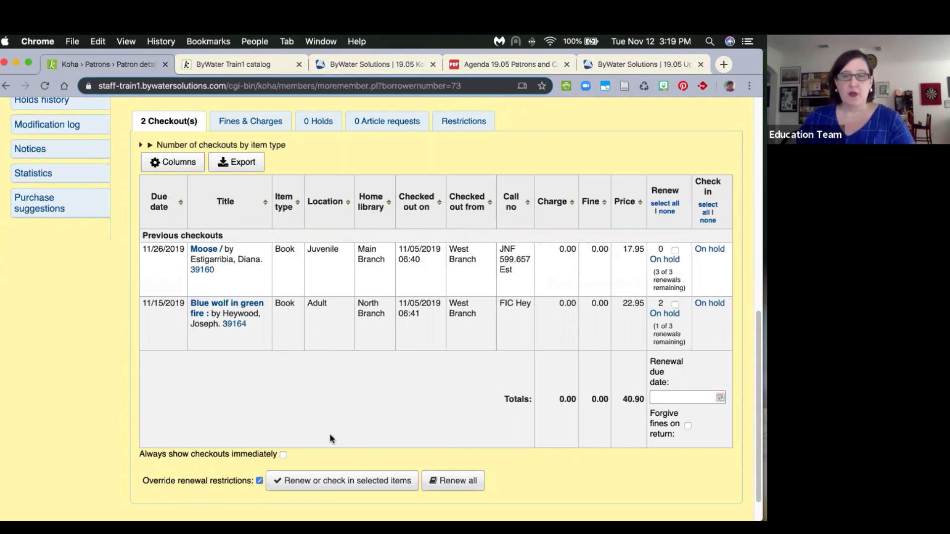
Select the Moose checkout for renewal and view the calendar of the On hold due date without choosing a date.
left_click(676, 251)
scroll(591, 317, "down", 2)
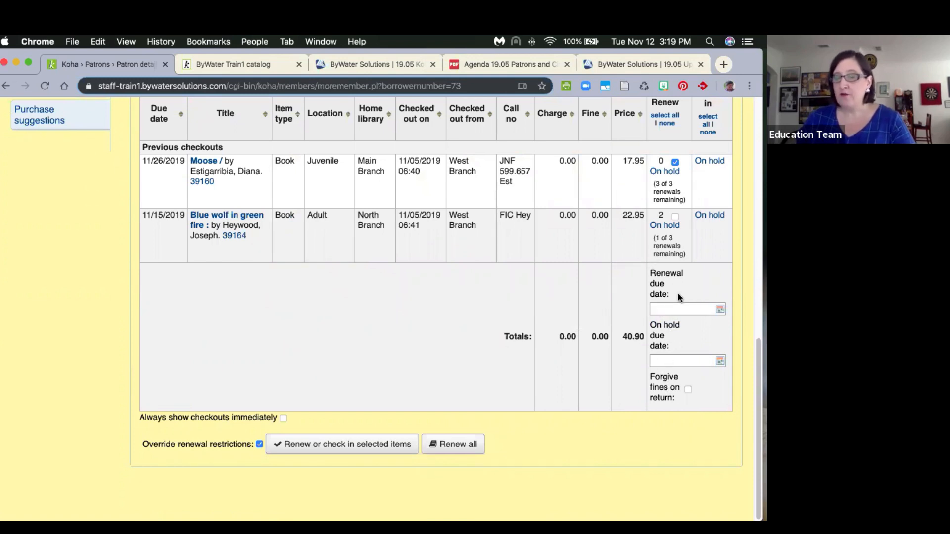
left_click(674, 360)
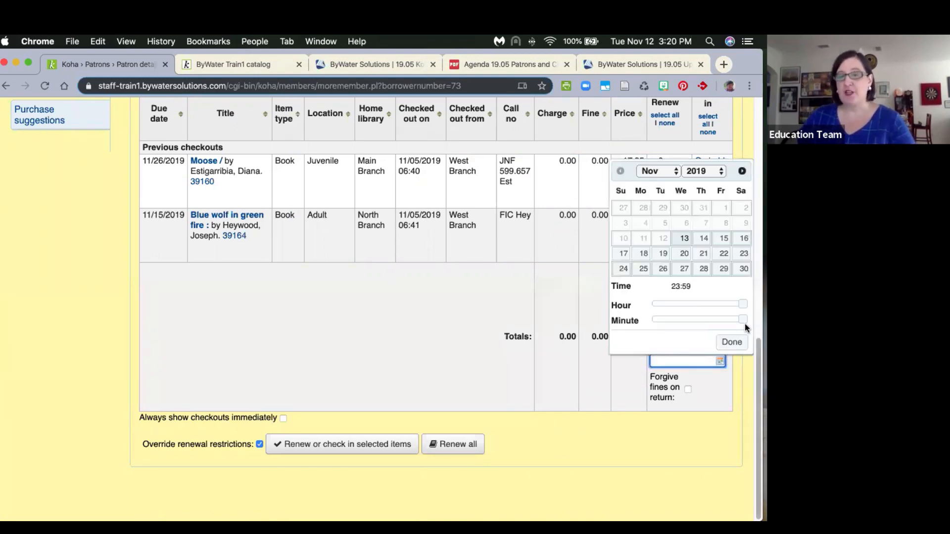
left_click(732, 343)
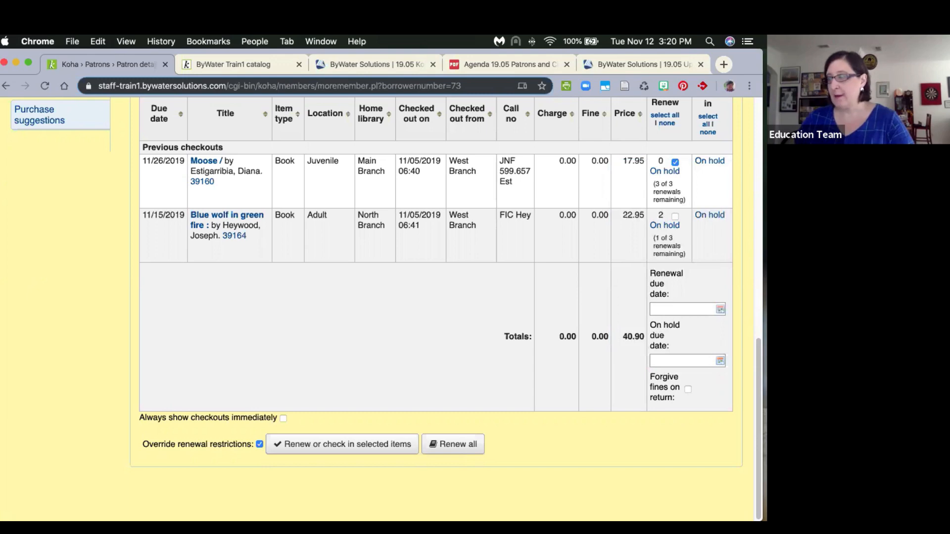
Open the same patron's check-out page and view the available print options.
scroll(494, 356, "up", 15)
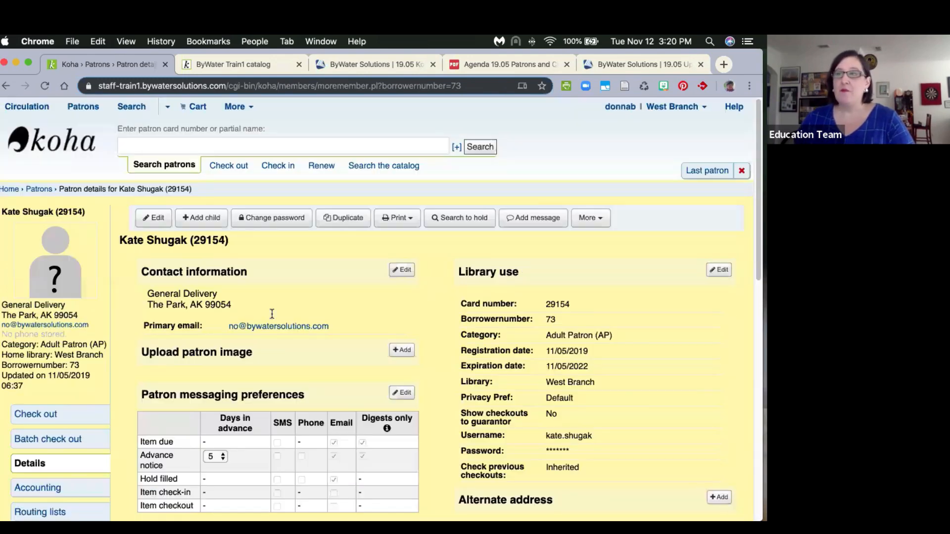
left_click(58, 415)
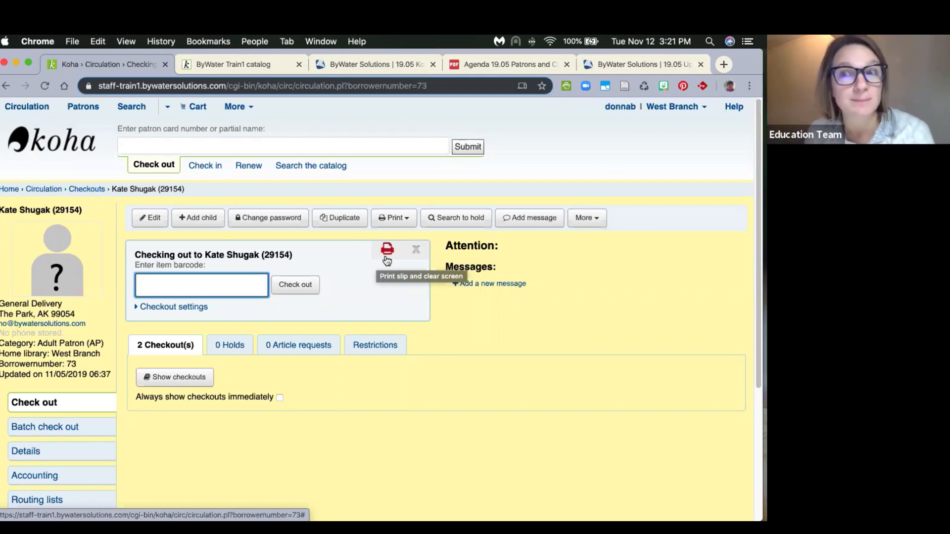
left_click(394, 221)
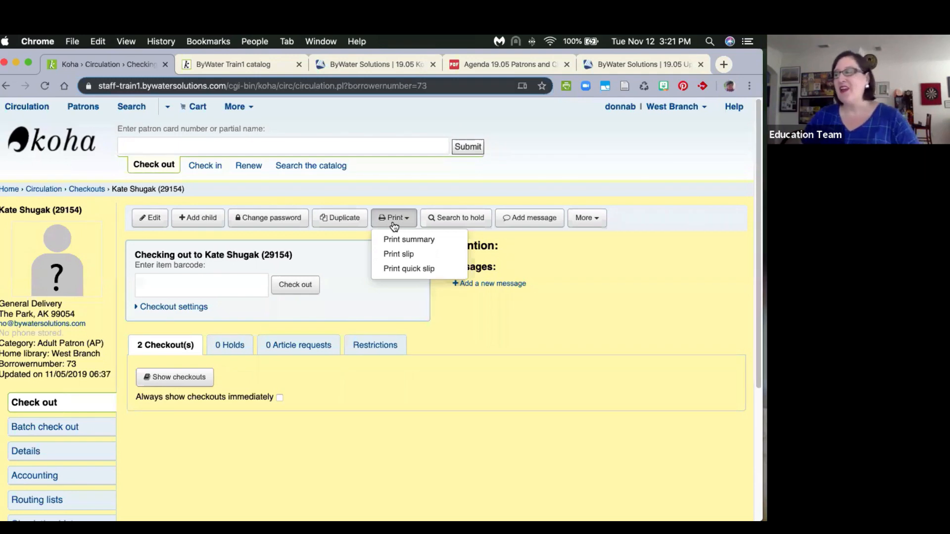
left_click(364, 309)
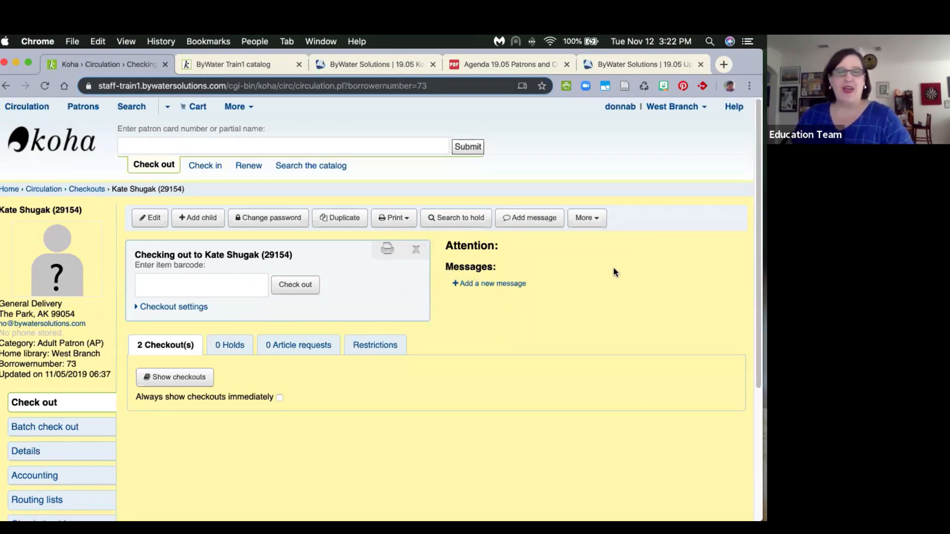
Search the catalog for "after the funeral" and show the holdings of the Agatha Christie Hercule Poirot book.
left_click(312, 166)
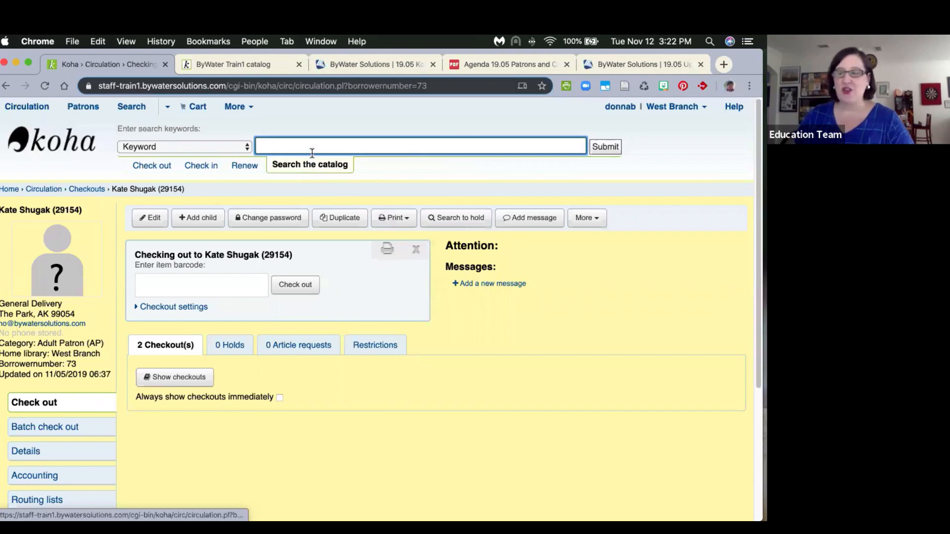
type("after th")
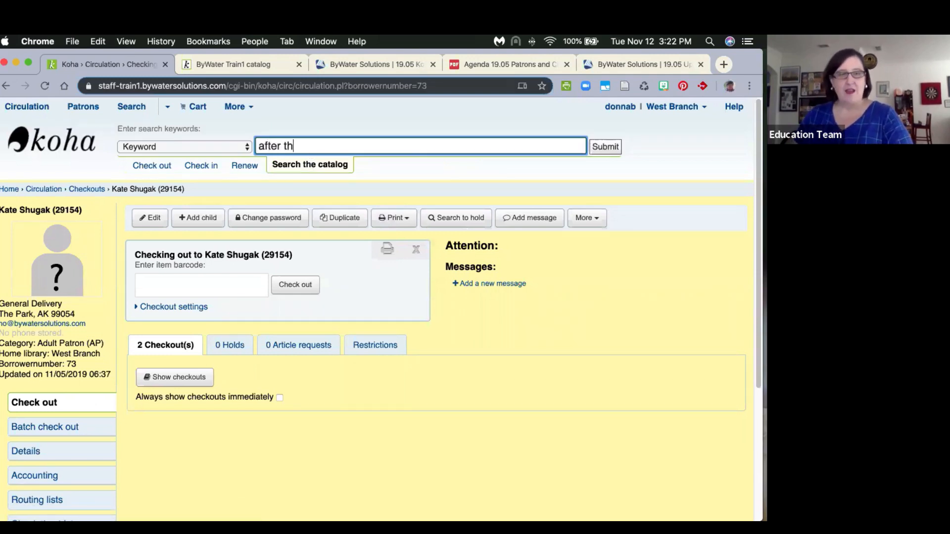
type("e funeral")
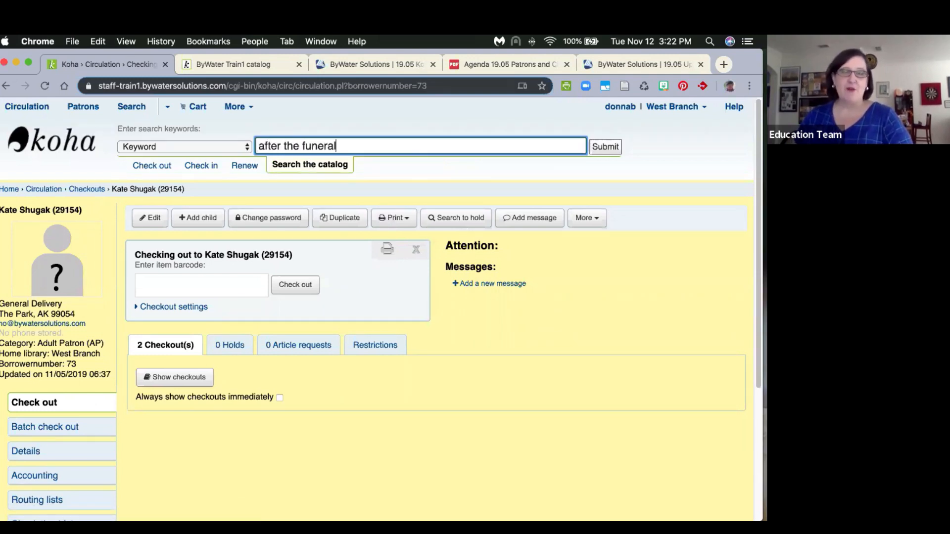
key("Return")
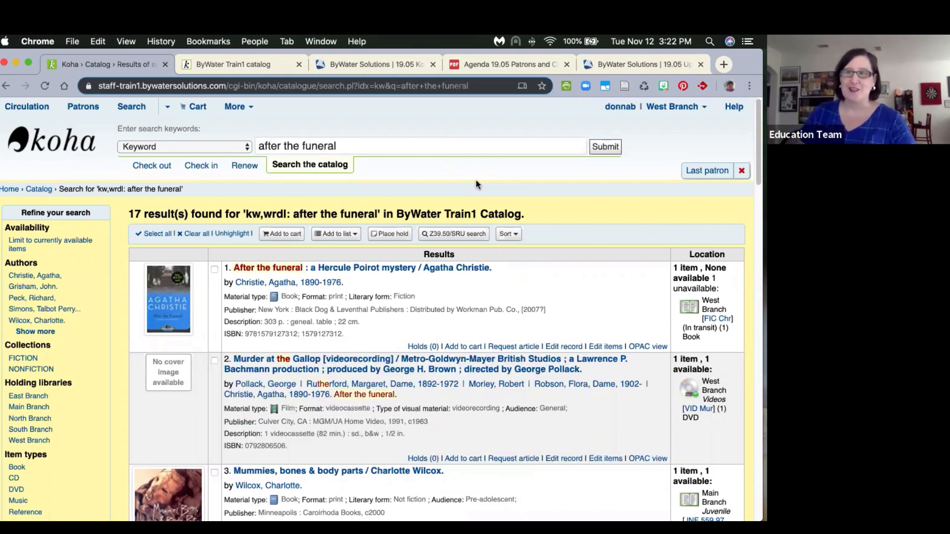
left_click(379, 271)
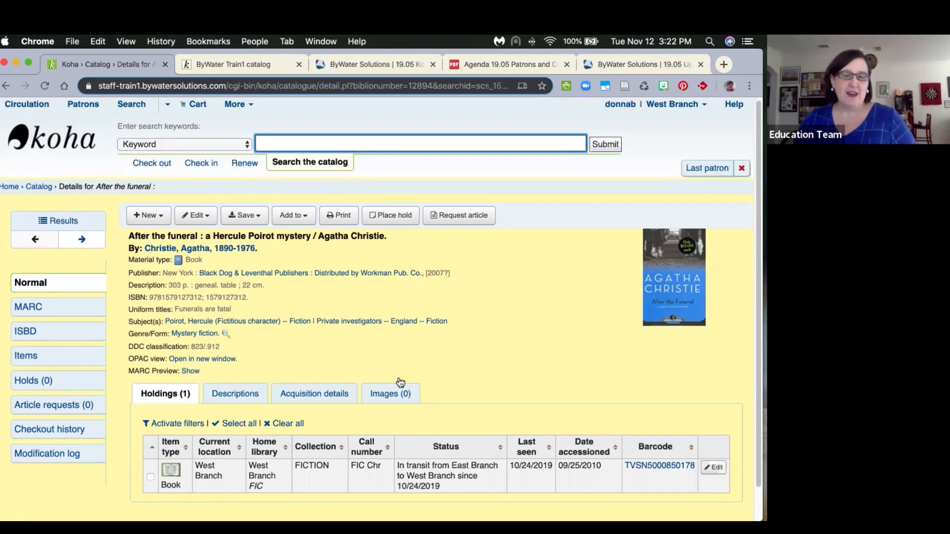
scroll(411, 396, "down", 1)
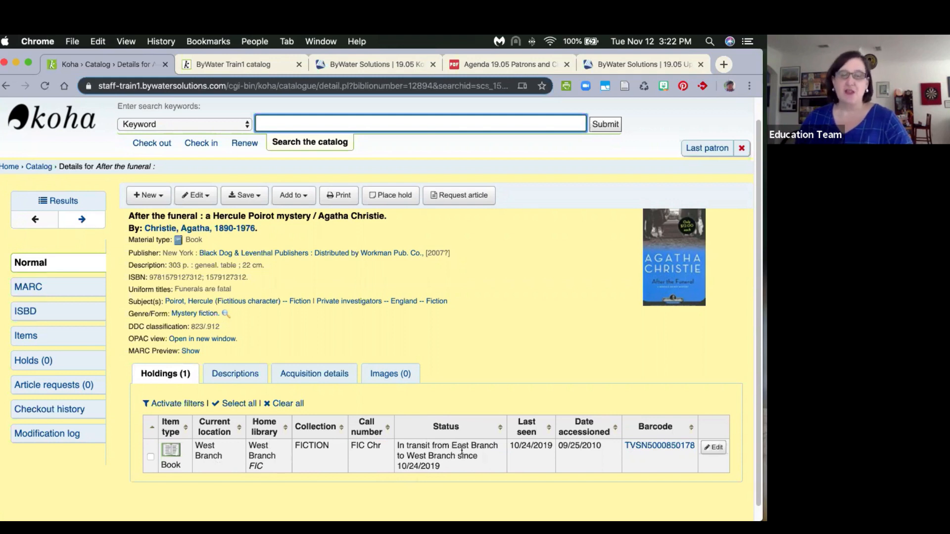
Open the details of the in-transit item and set its lost status to "Gremlins took it".
left_click(657, 447)
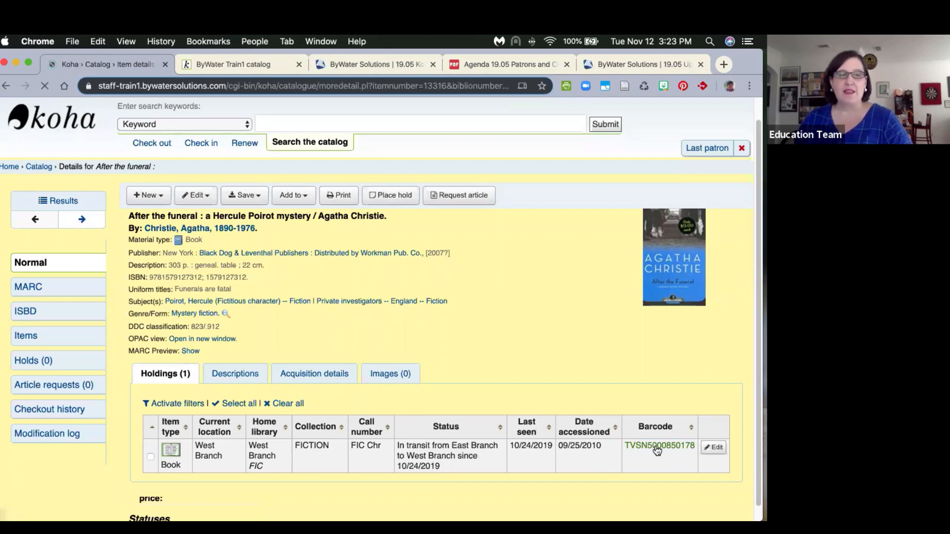
scroll(464, 453, "down", 6)
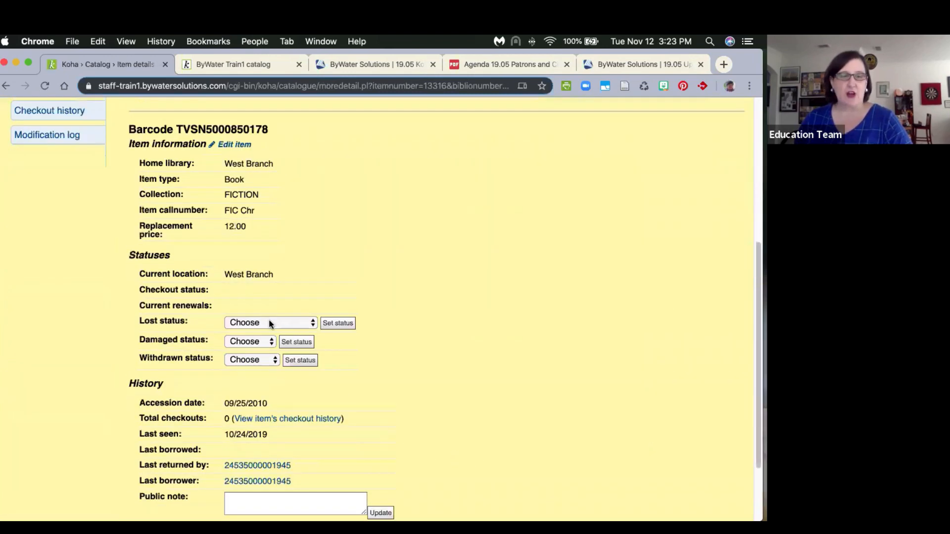
left_click(269, 324)
left_click(271, 332)
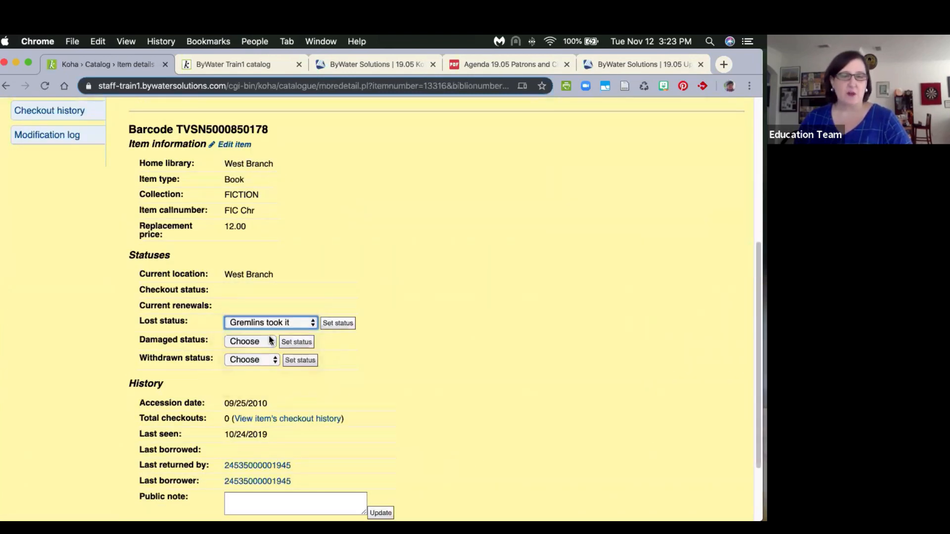
left_click(341, 325)
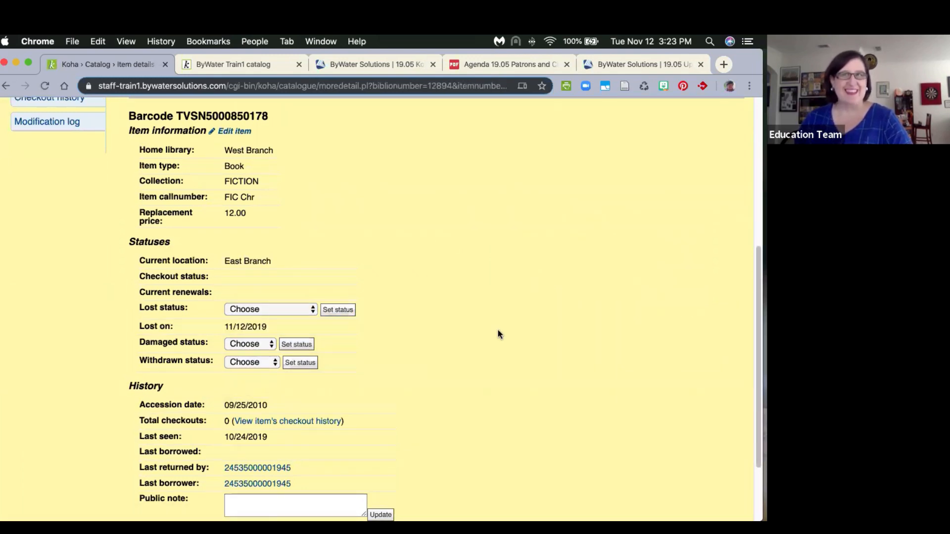
Return to the book's normal record view and examine the item's current location and home library in the holdings.
scroll(289, 332, "up", 10)
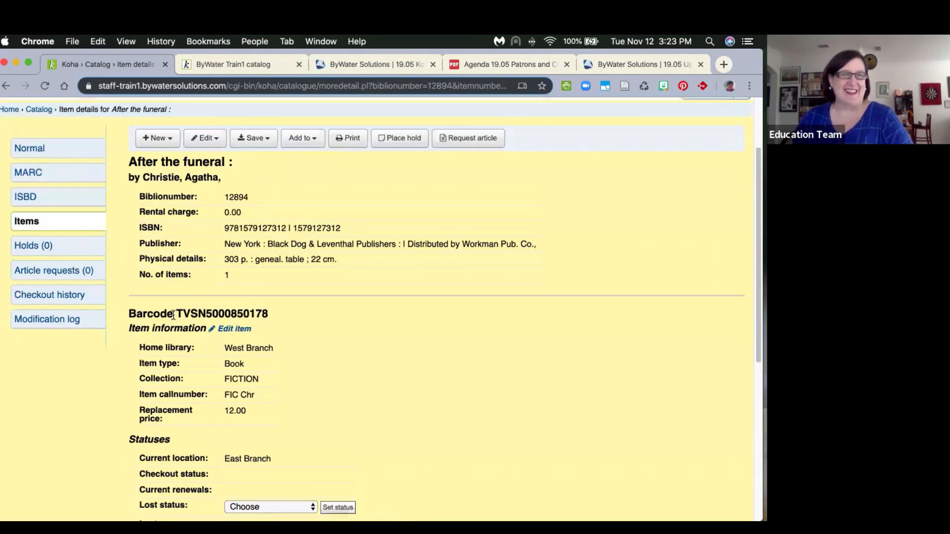
left_click(31, 221)
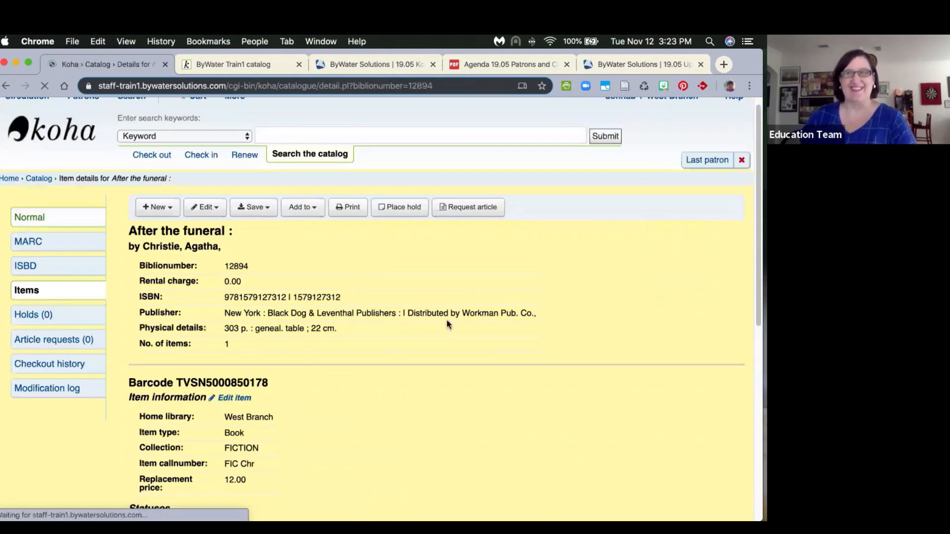
scroll(532, 462, "down", 1)
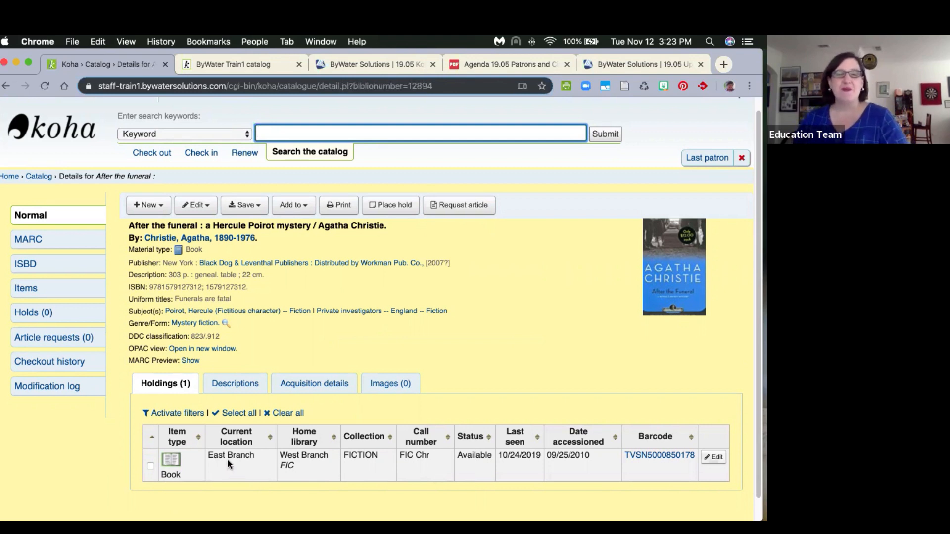
left_click(209, 456)
triple_click(208, 456)
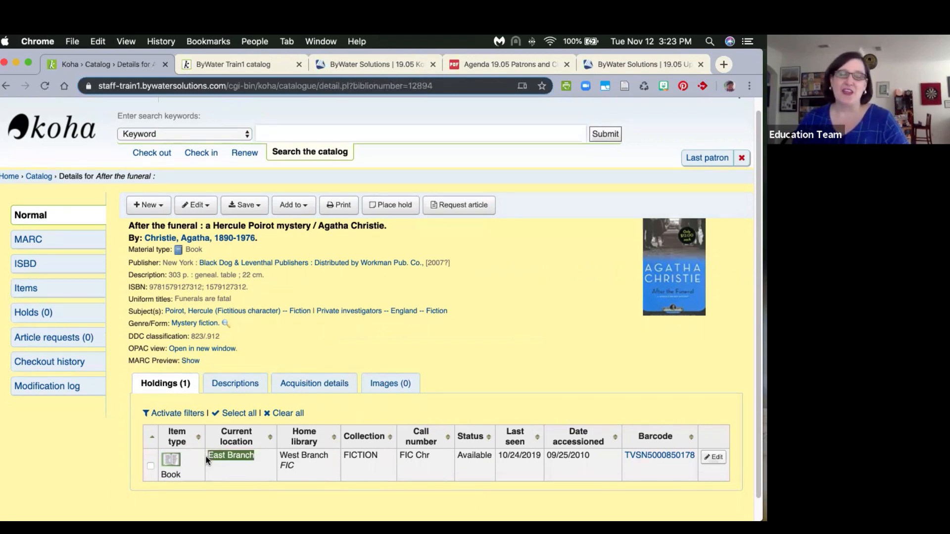
left_click_drag(325, 456, 281, 456)
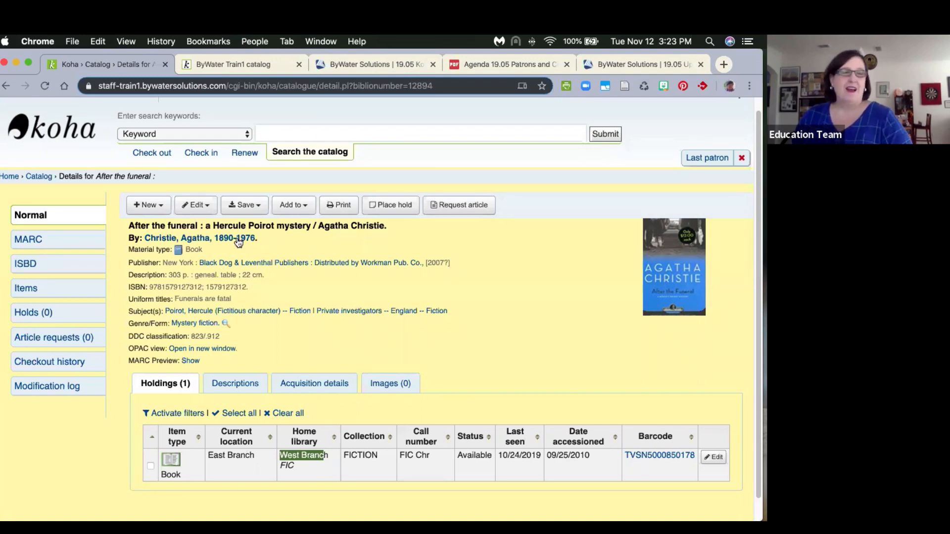
left_click(528, 458)
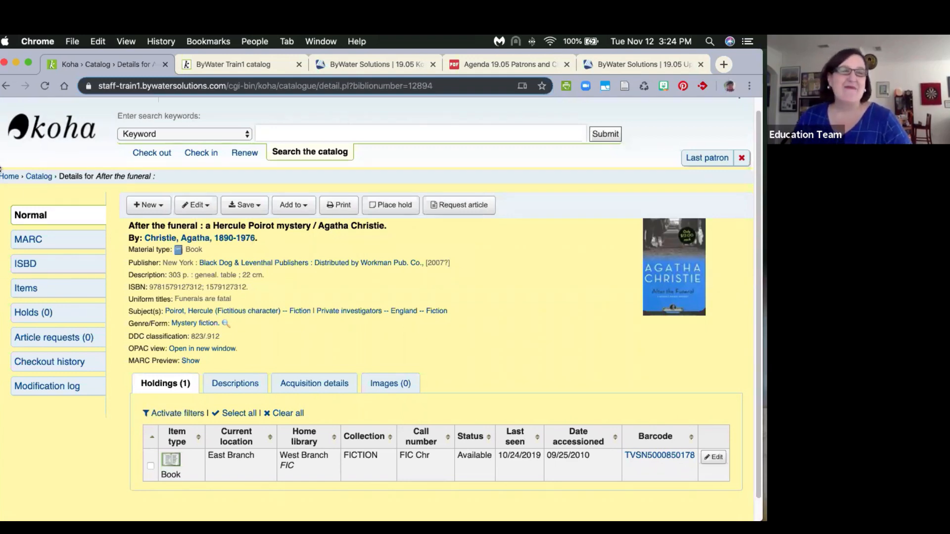
Go through the Koha home page to the Circulation module's Check in page.
left_click(11, 176)
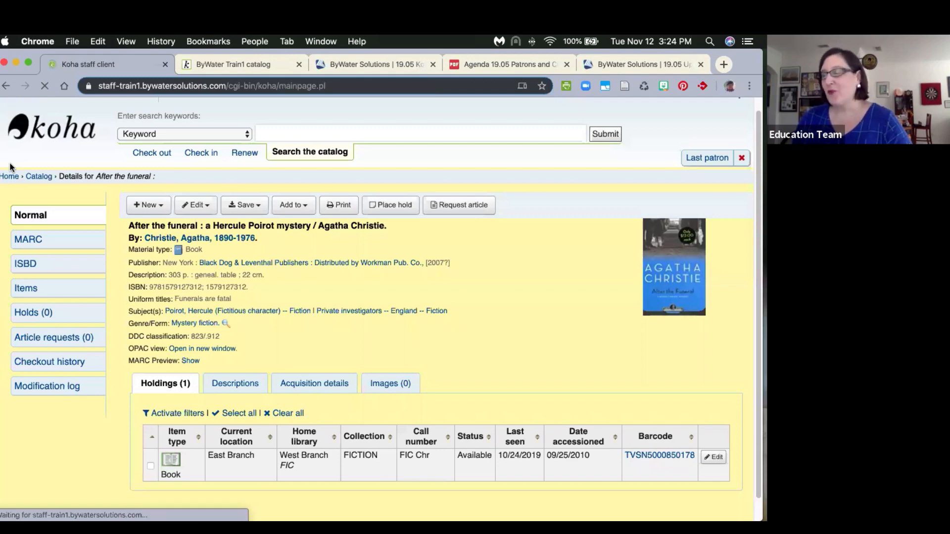
left_click(287, 236)
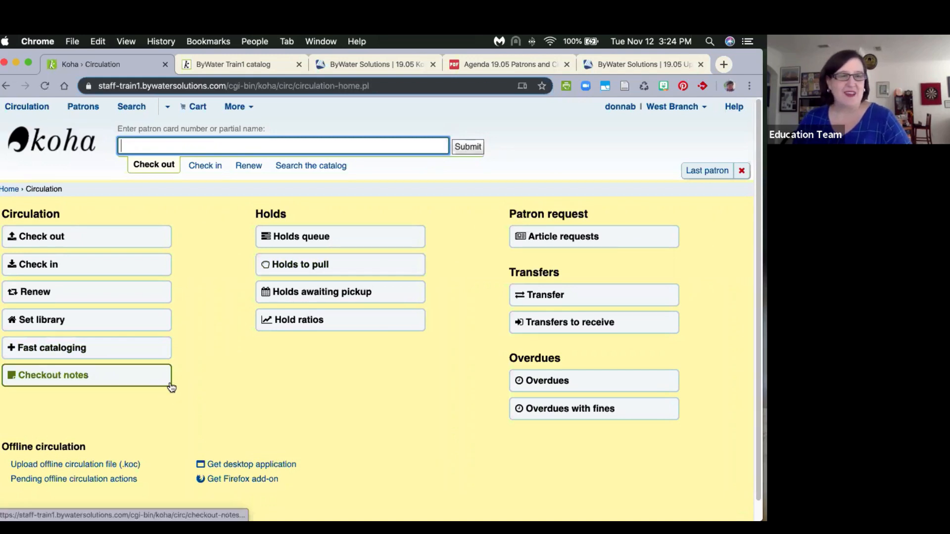
left_click(63, 268)
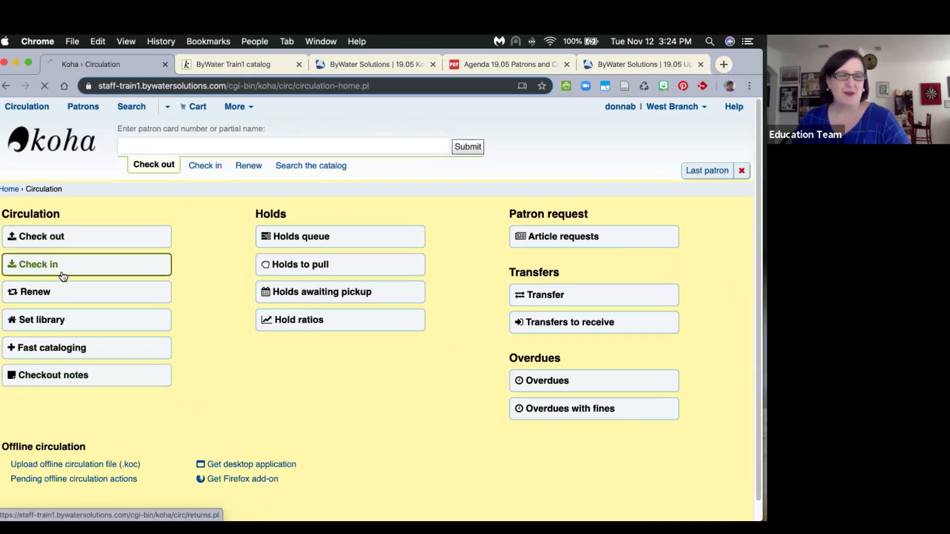
Switch Book drop mode on and off again, and view the return date calendar without choosing a date.
left_click_drag(534, 265, 472, 275)
left_click(464, 276)
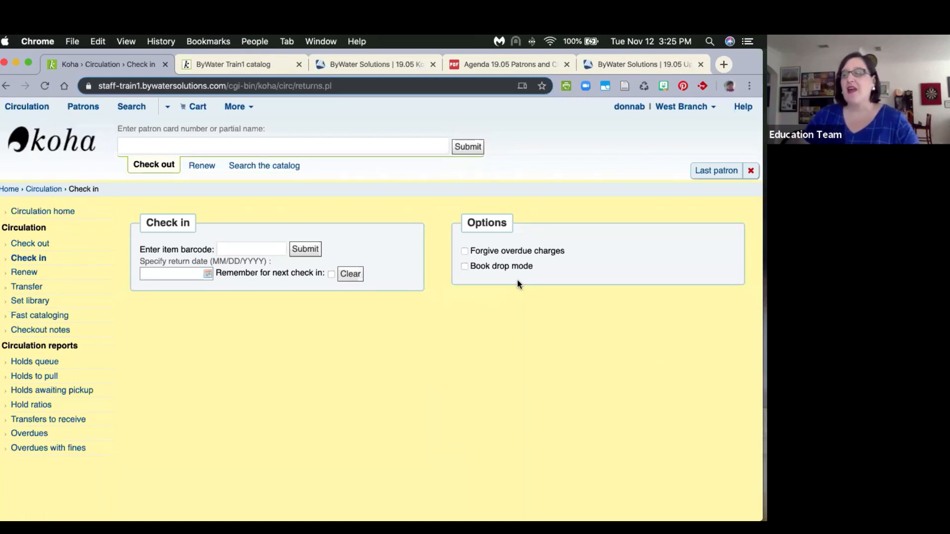
left_click(464, 267)
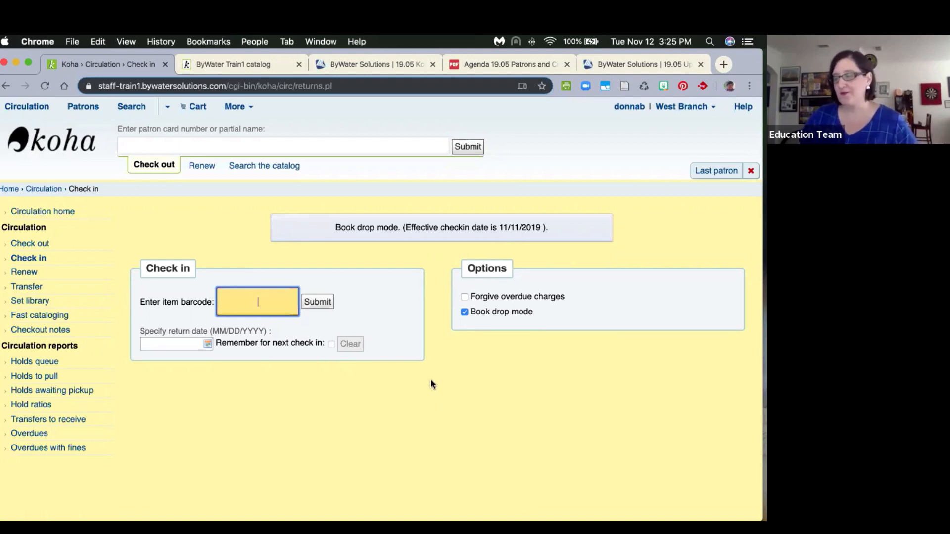
left_click(464, 312)
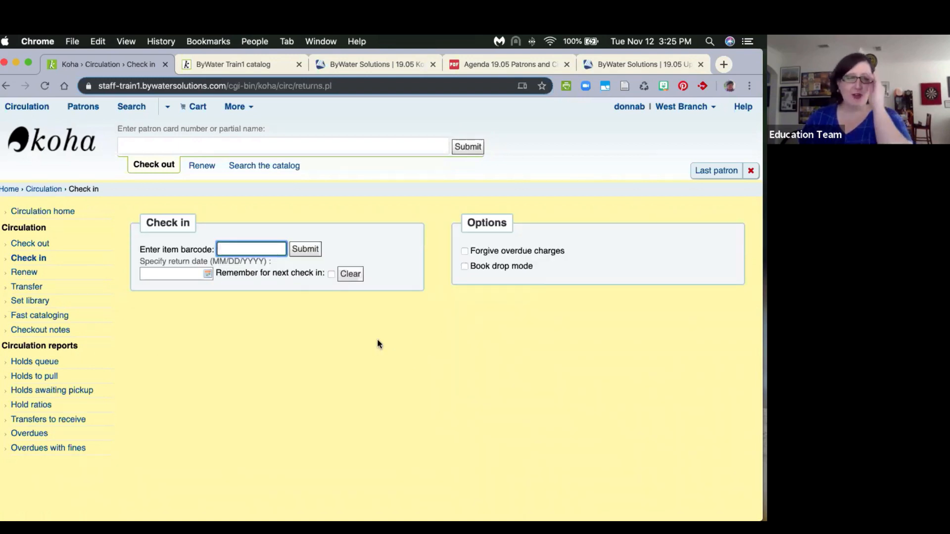
left_click(208, 274)
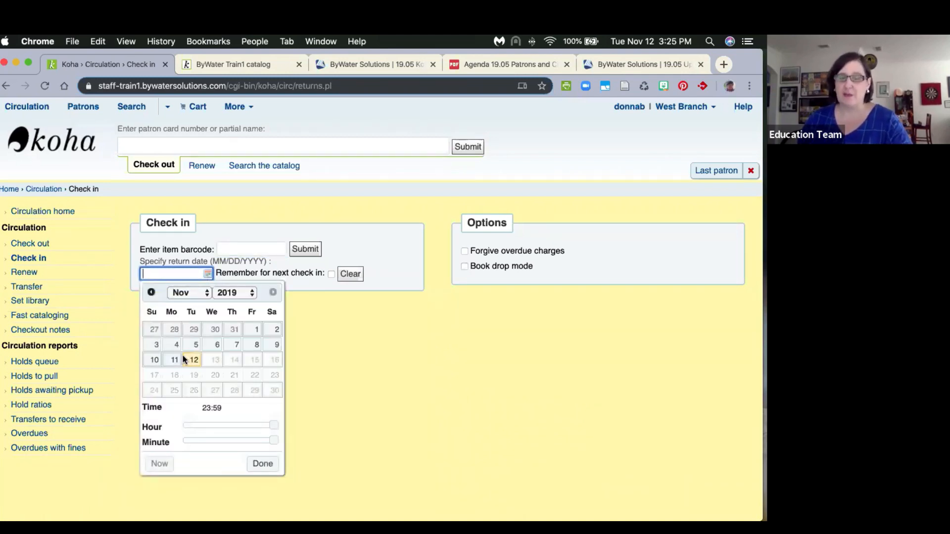
left_click(600, 404)
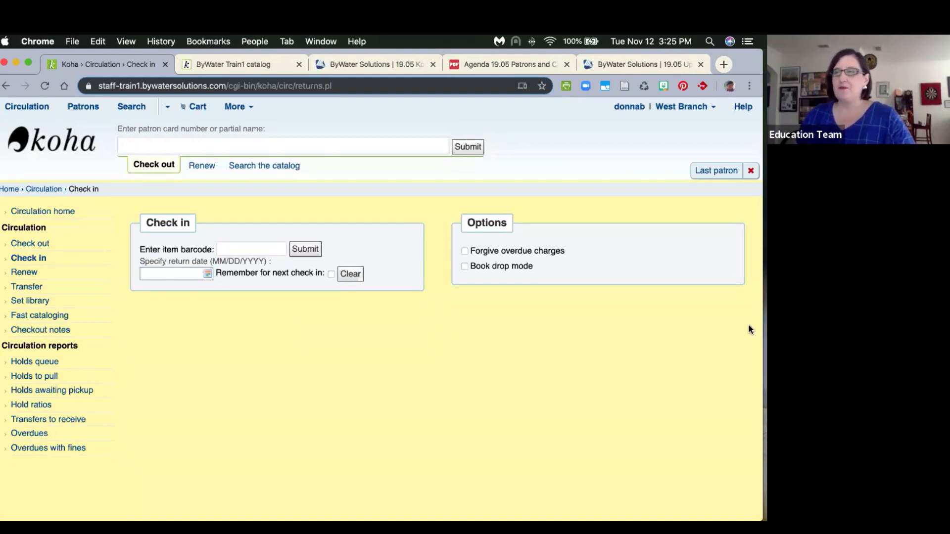
Go through the Koha home page to Koha administration and open the Configure columns settings.
left_click(9, 192)
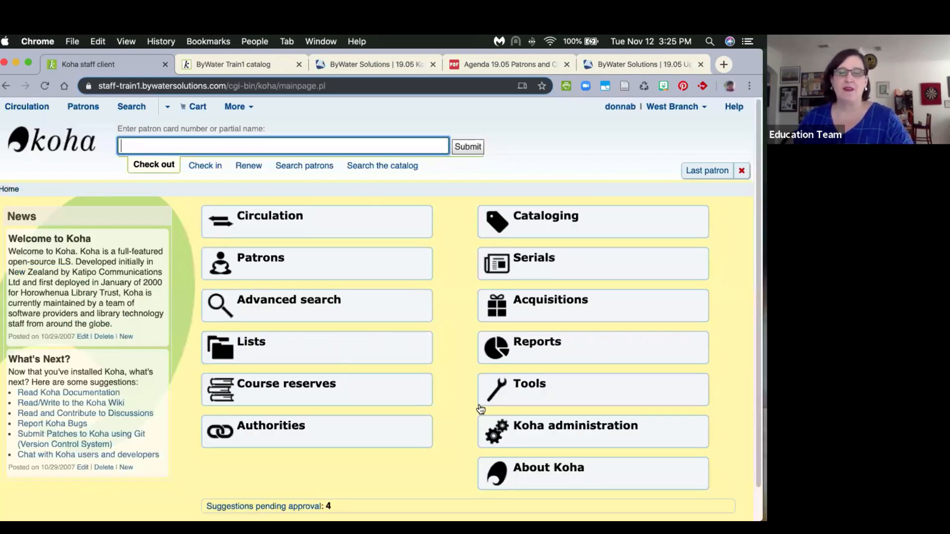
left_click(497, 434)
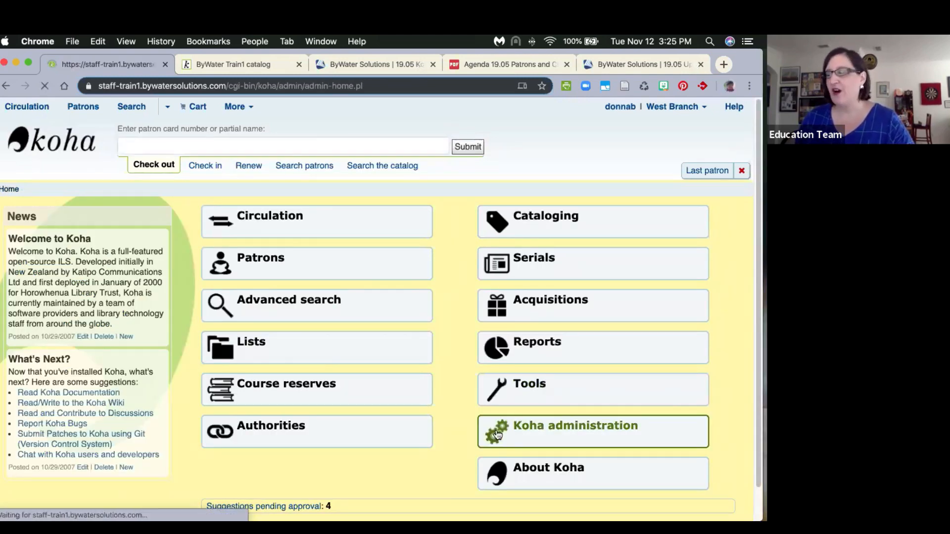
scroll(359, 411, "down", 2)
scroll(359, 412, "down", 6)
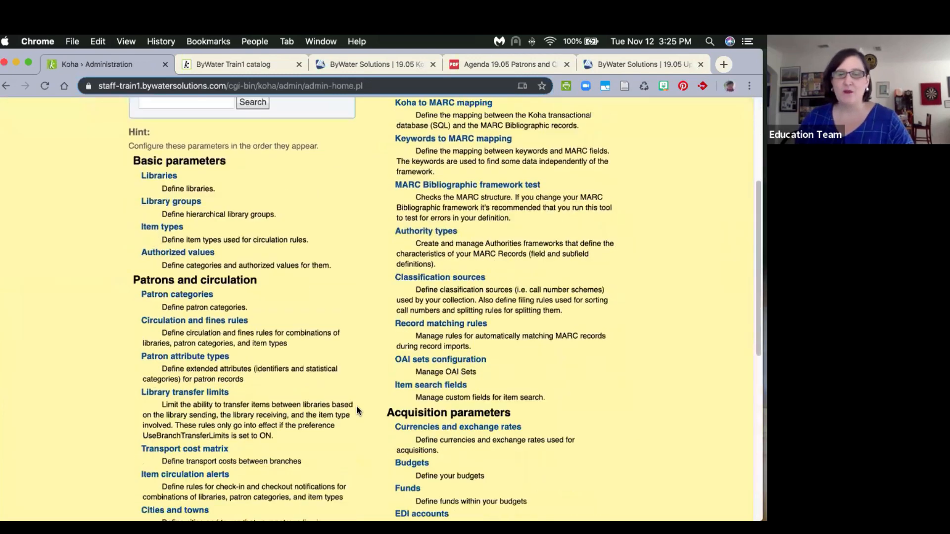
scroll(356, 411, "down", 1)
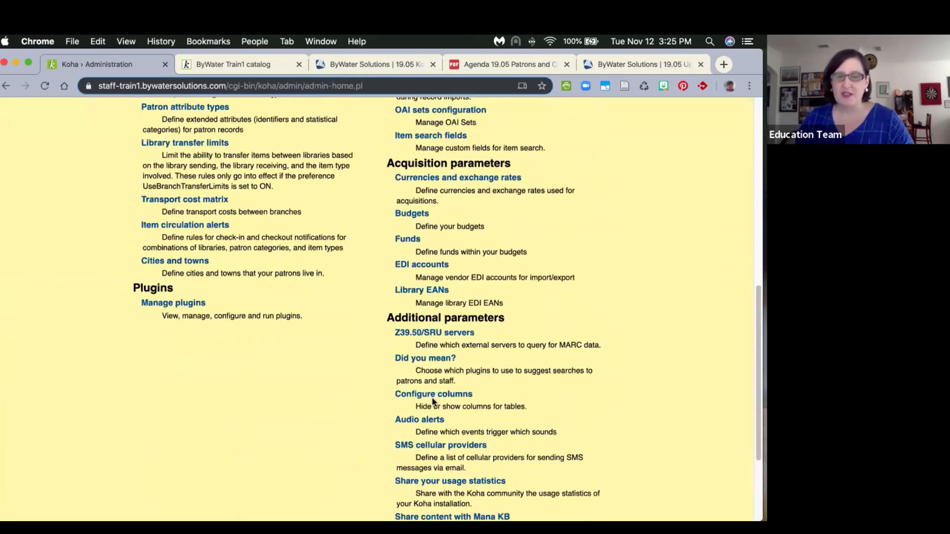
left_click(433, 394)
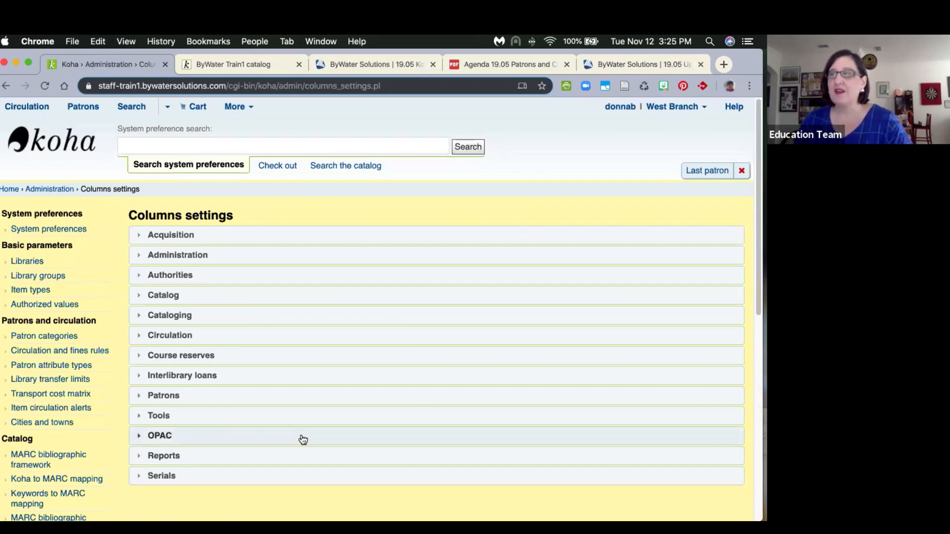
Expand the Circulation column settings and examine the tables from checkedintable down to table_borrowers and holds-to-pull.
left_click(170, 335)
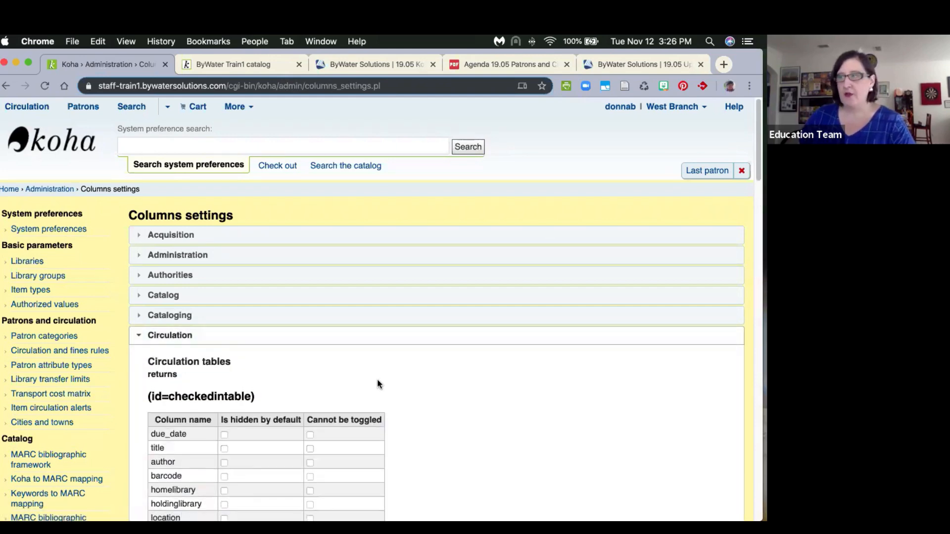
scroll(377, 380, "down", 6)
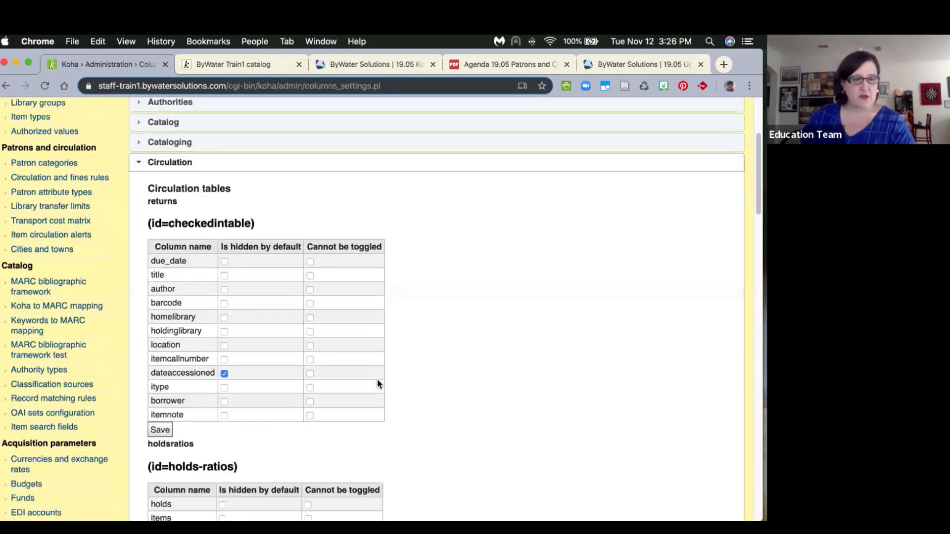
scroll(376, 379, "down", 12)
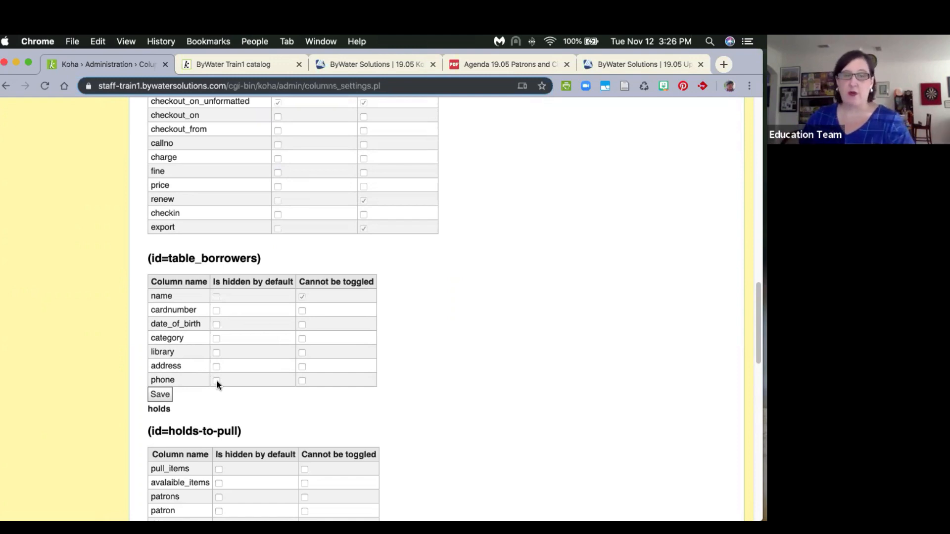
scroll(216, 373, "up", 15)
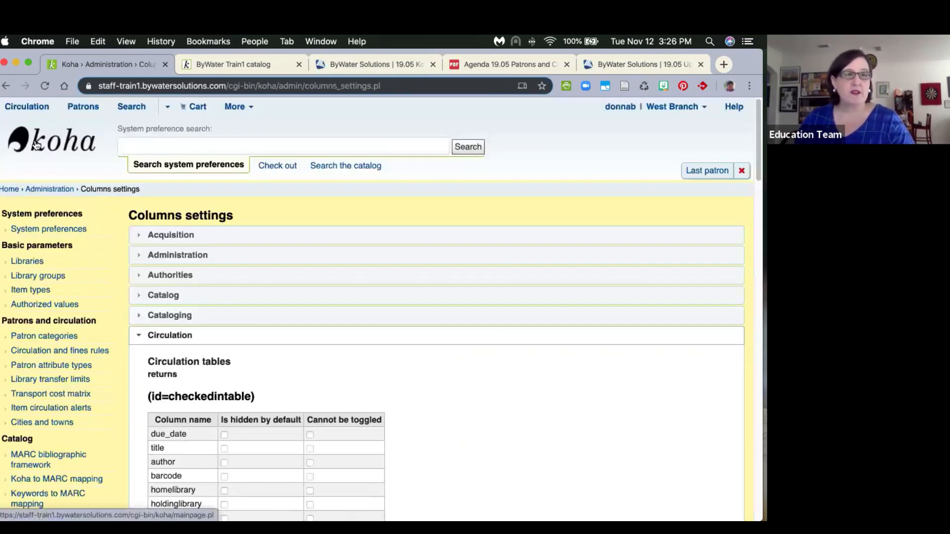
From the Koha home page, search for checkout patrons matching "b" and examine the columns of the patron selection table.
left_click(36, 144)
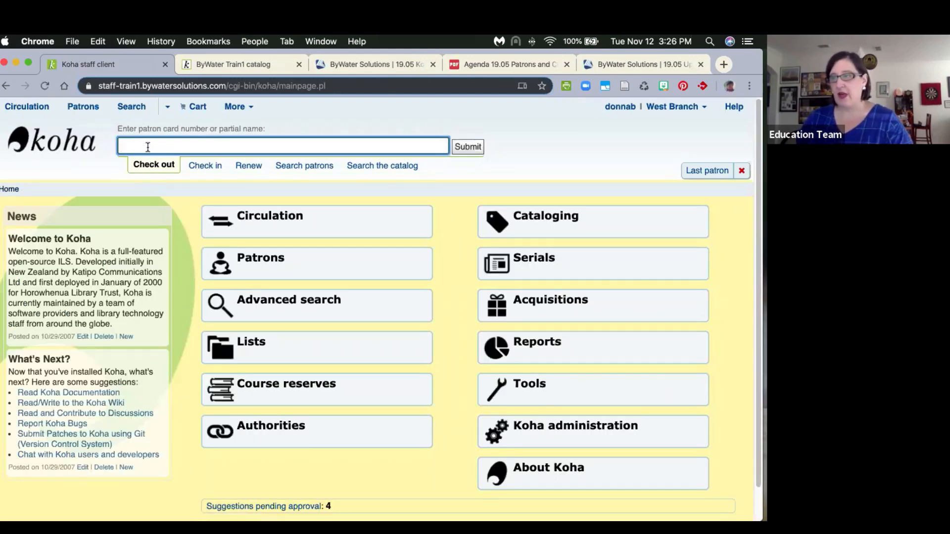
type("b")
key("Return")
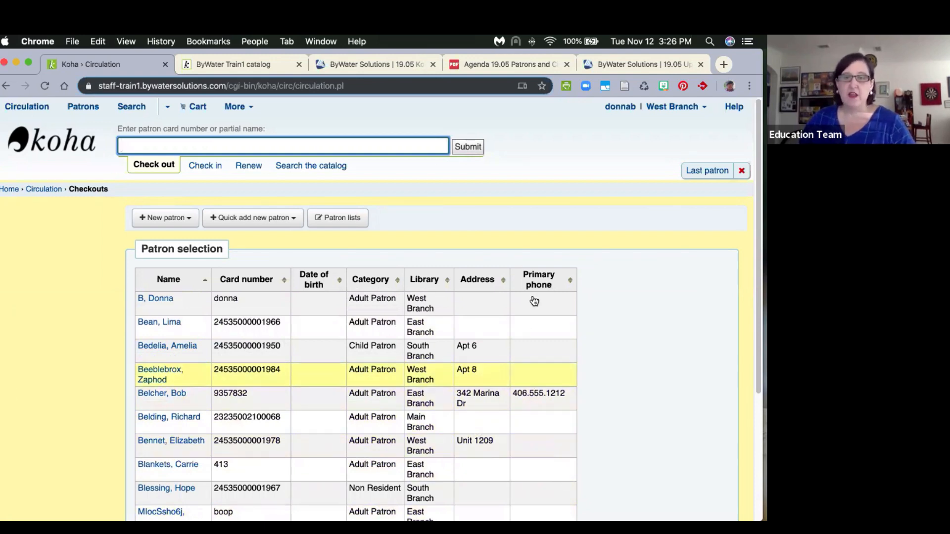
scroll(551, 438, "down", 3)
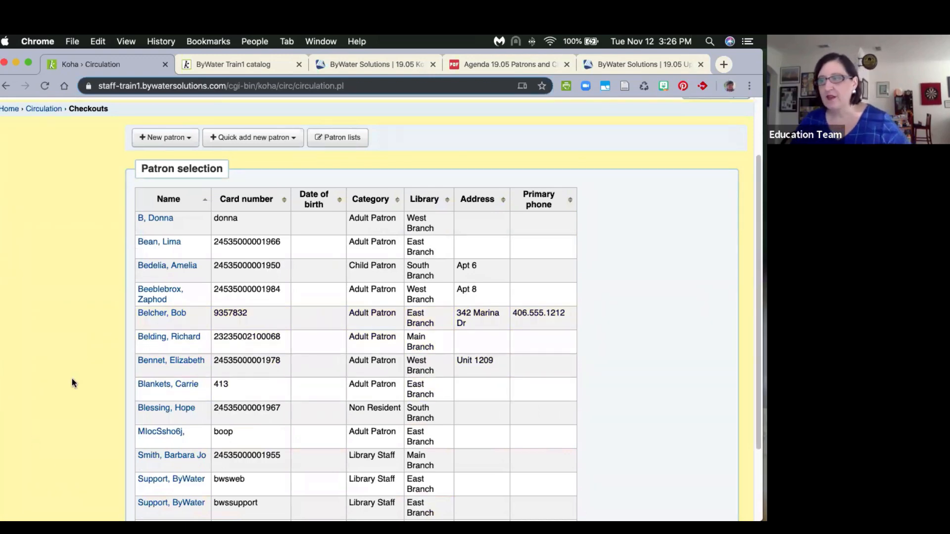
scroll(94, 376, "up", 3)
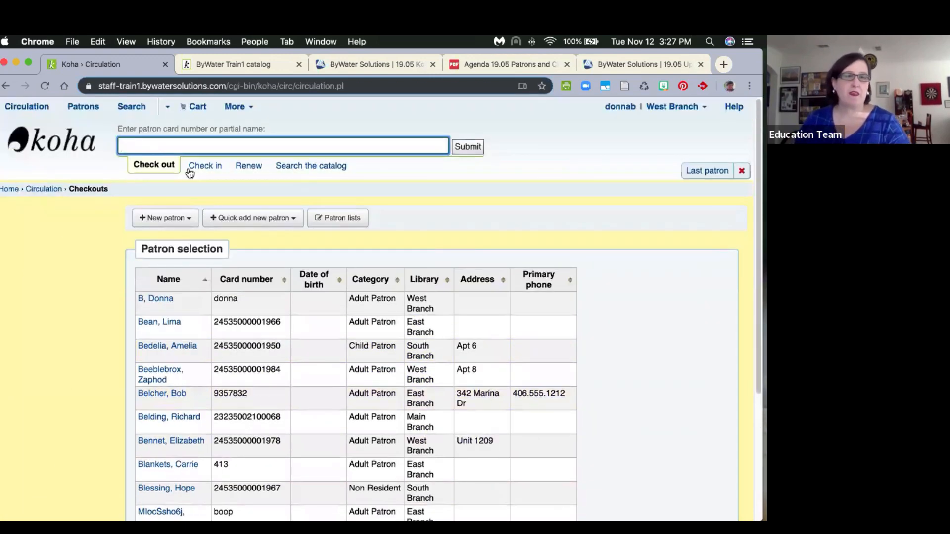
Look up a patron for checkout by first name, open the patron's details and highlight the account status notice above the name.
type("lucy")
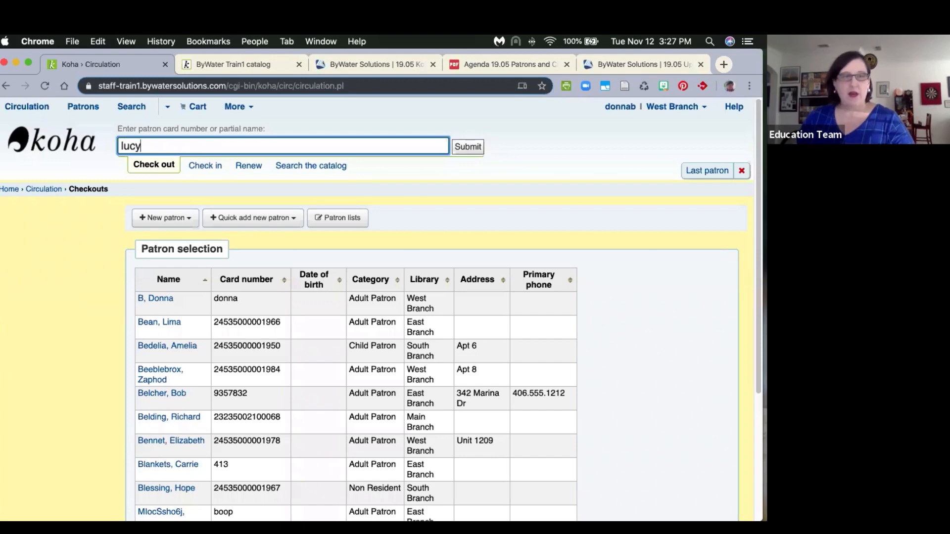
key("Return")
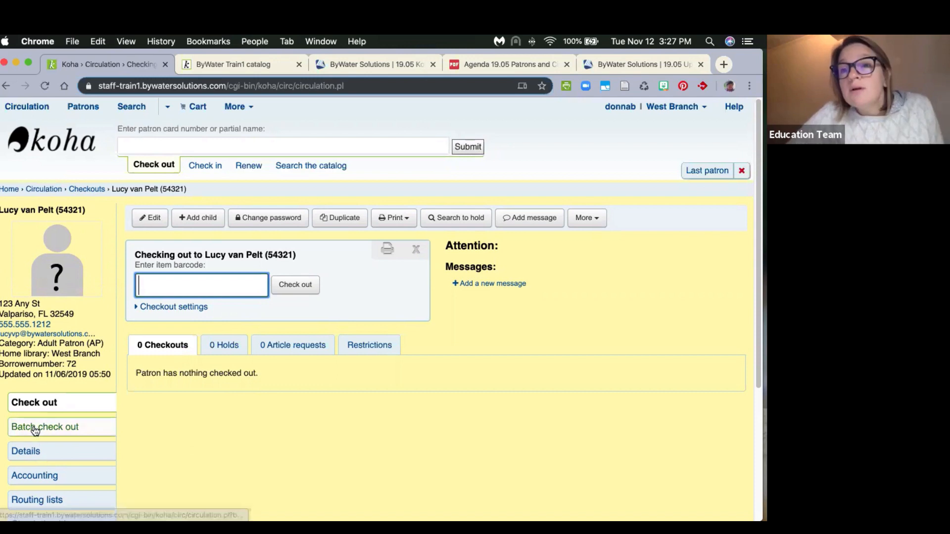
left_click(34, 452)
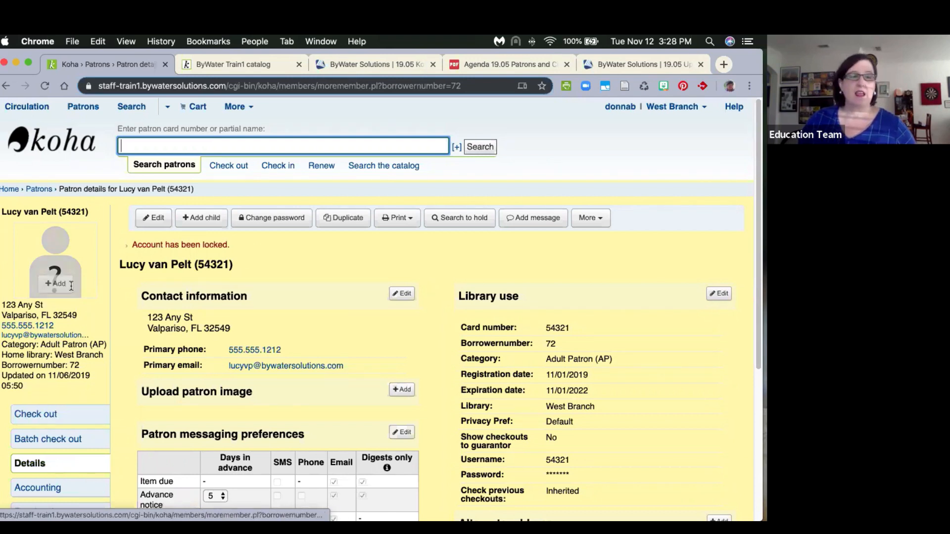
left_click(38, 469)
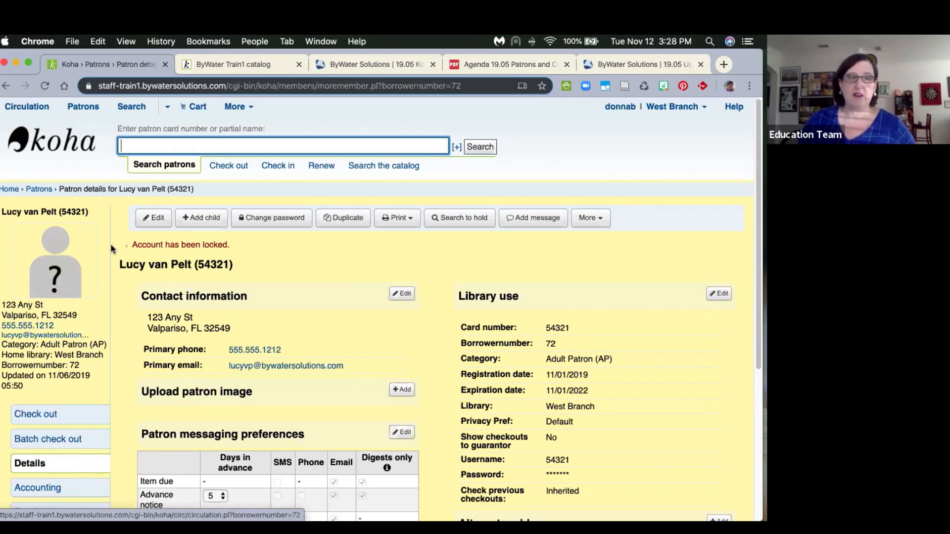
left_click_drag(127, 245, 257, 238)
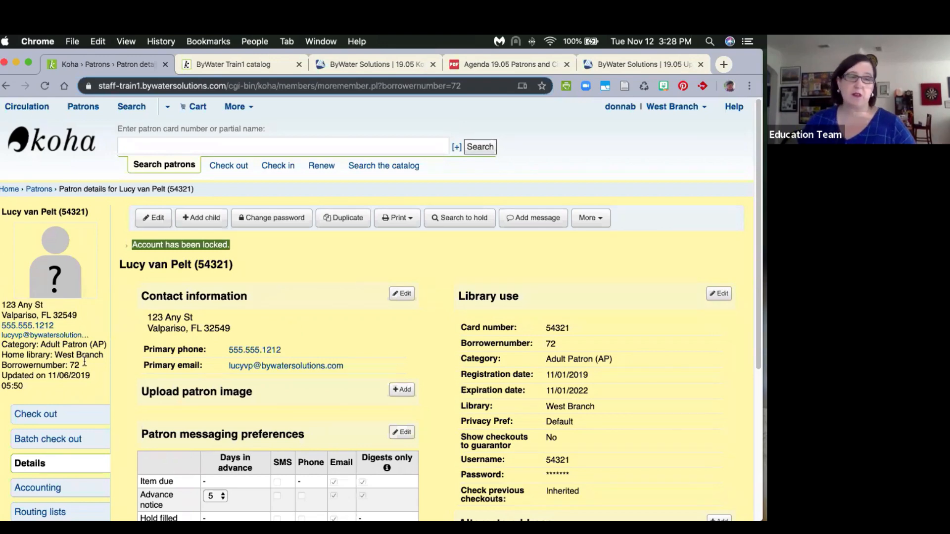
Compare the patron's Check out page with the Details page, highlighting the account notice on Details and clearing the selection.
left_click(52, 422)
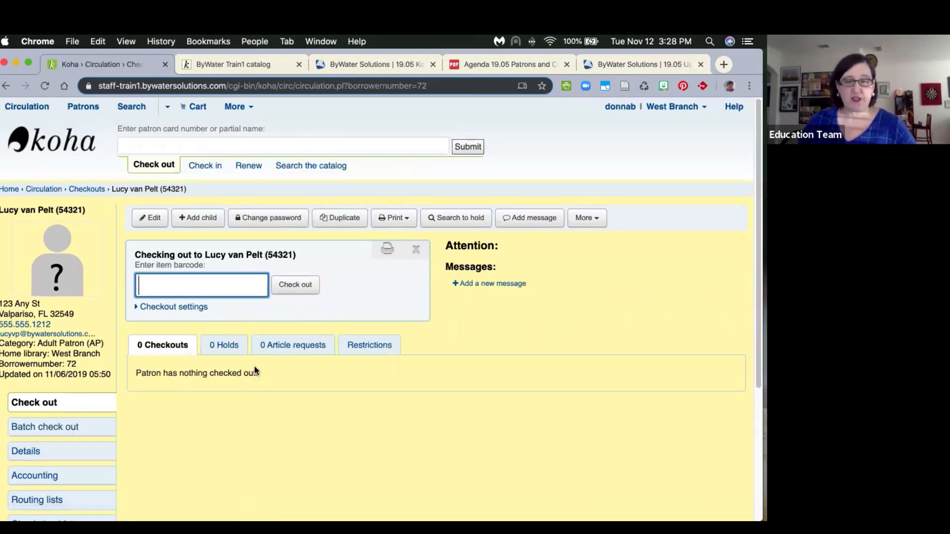
left_click(35, 456)
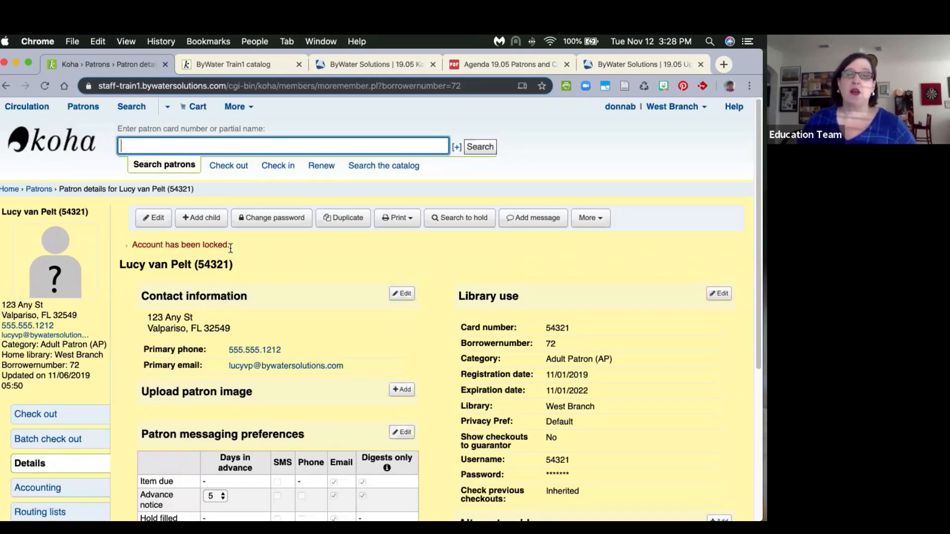
left_click_drag(230, 248, 137, 247)
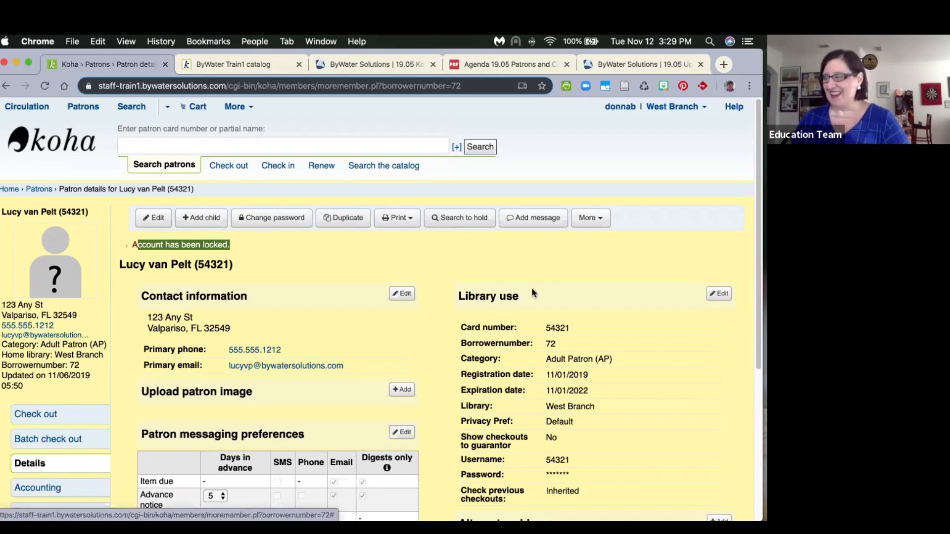
left_click(258, 245)
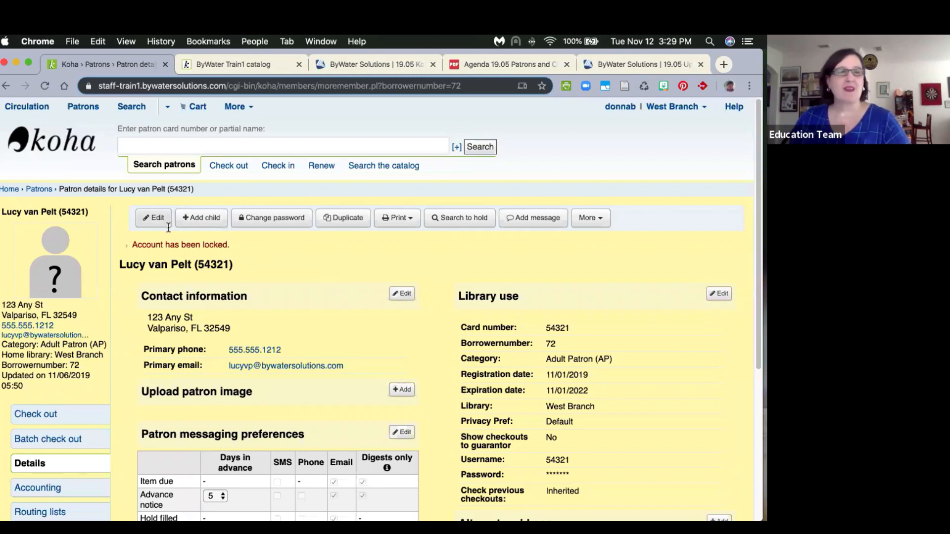
Go to the Patrons module and start a new patron record in the Adult Patron category.
left_click(88, 107)
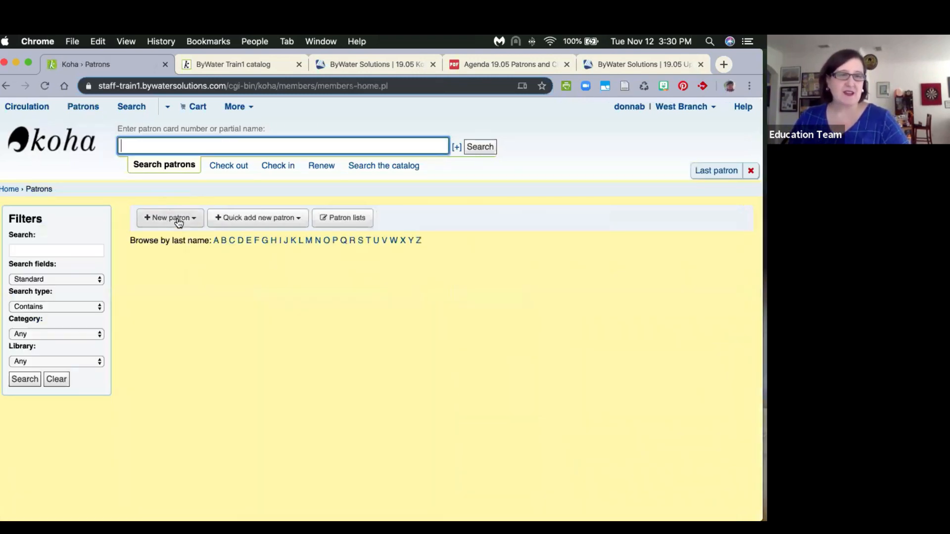
left_click(179, 222)
left_click(177, 238)
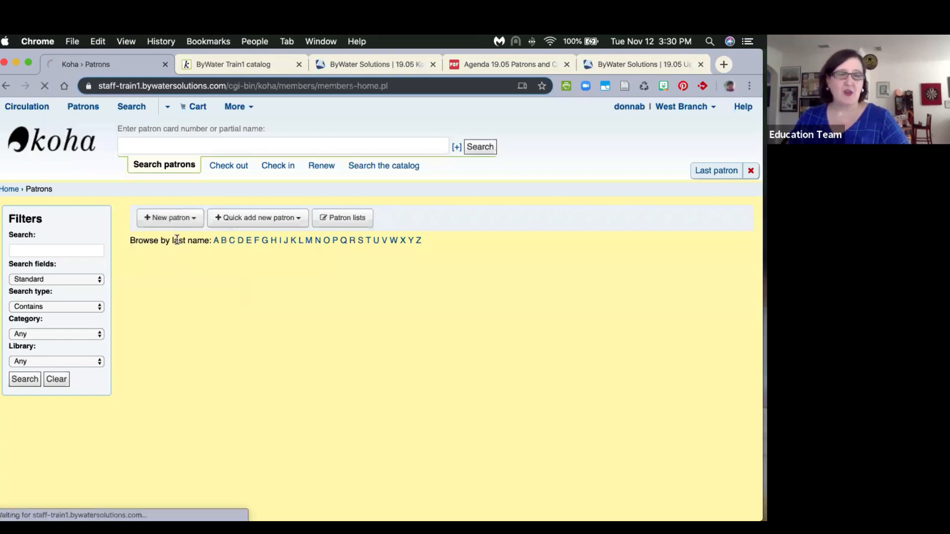
View the predefined city choices in the Main address and Alternate address sections without selecting any.
scroll(175, 242, "down", 5)
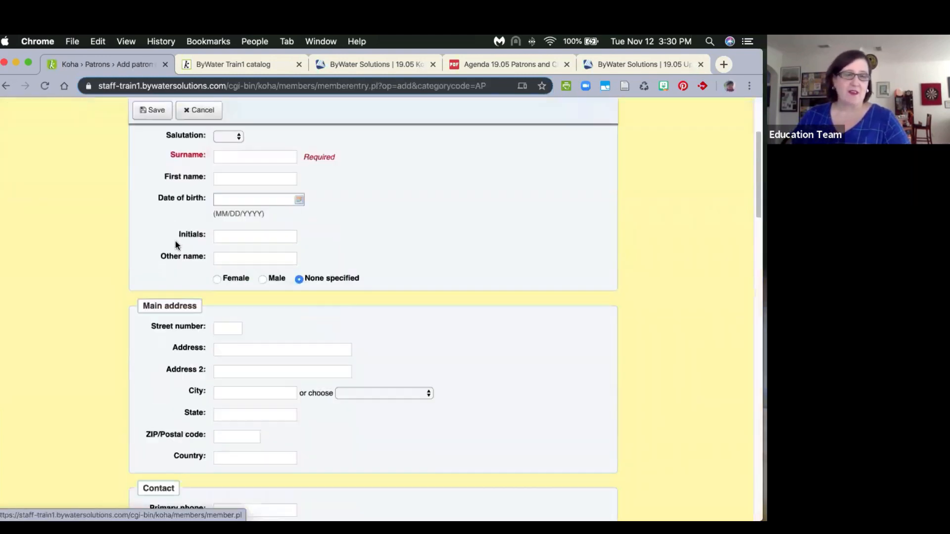
left_click(378, 318)
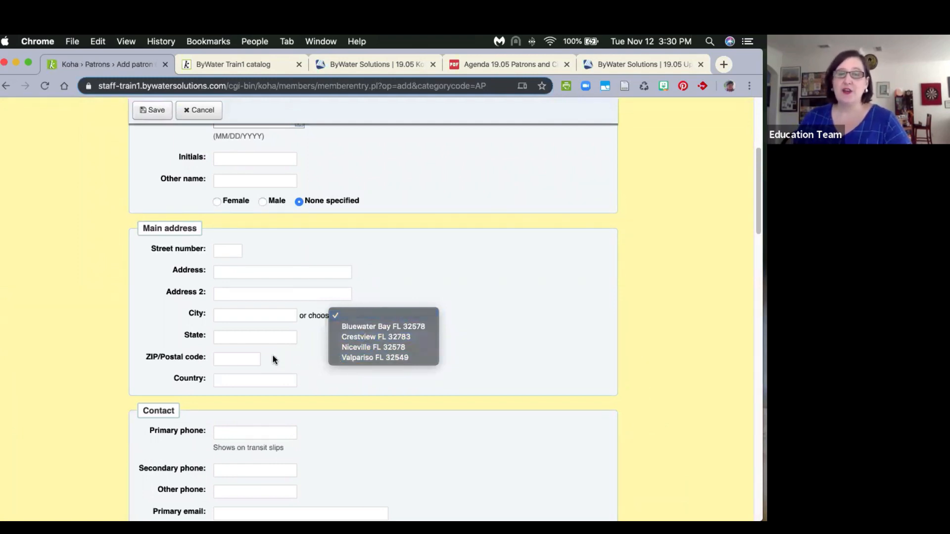
left_click(358, 405)
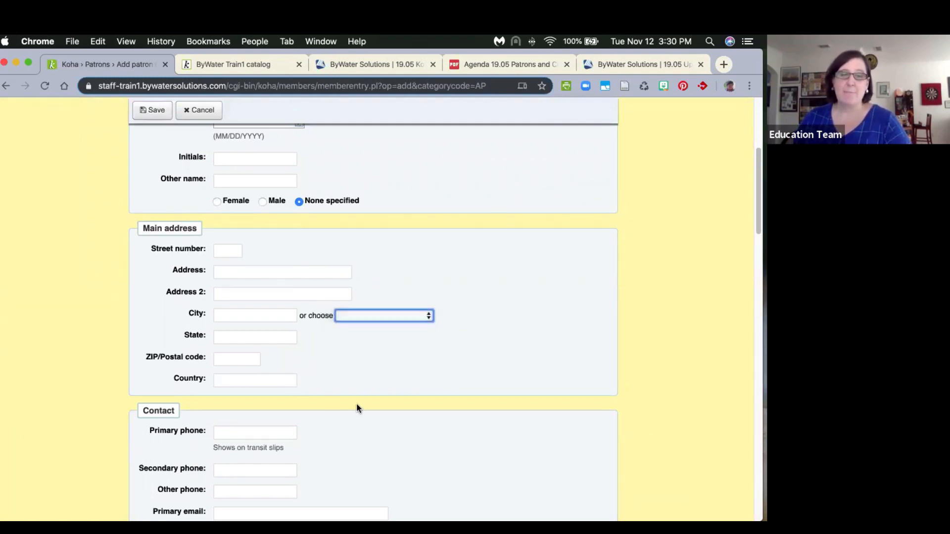
scroll(357, 403, "down", 5)
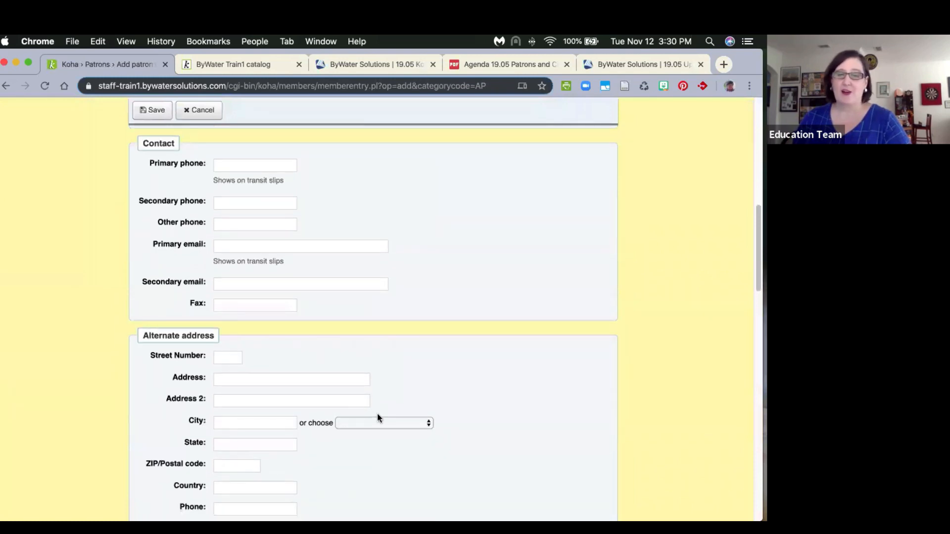
left_click(378, 421)
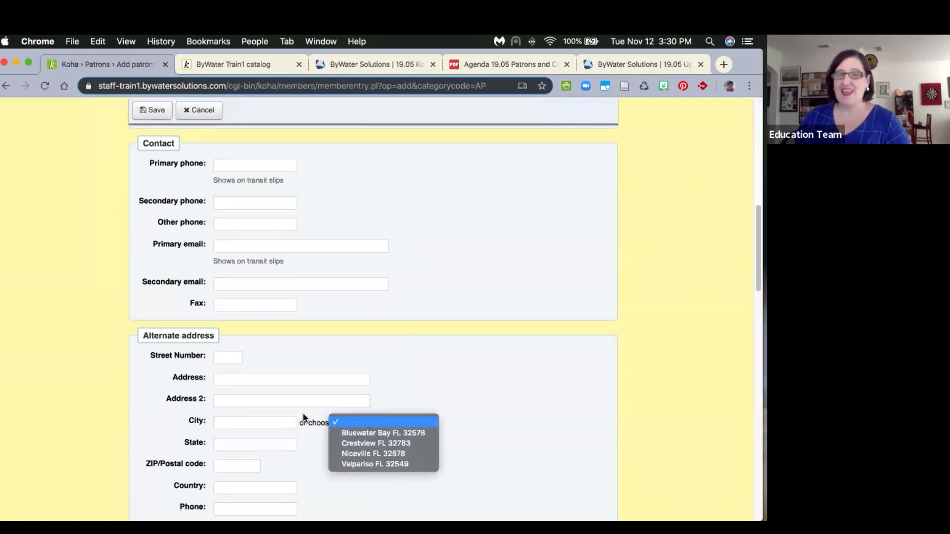
left_click(144, 404)
Look through the rest of the new patron form and view the Alternate contact's city choices without selecting one.
scroll(143, 400, "down", 15)
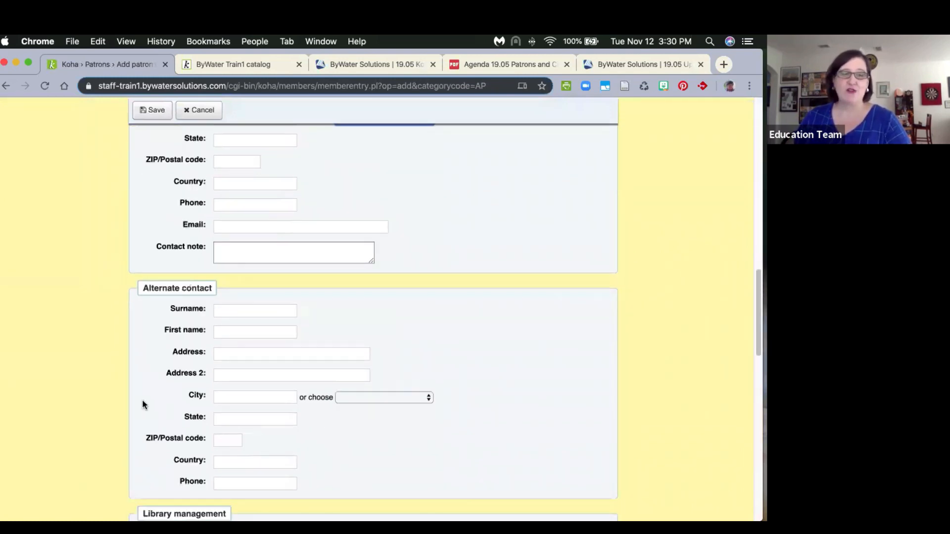
scroll(143, 403, "down", 6)
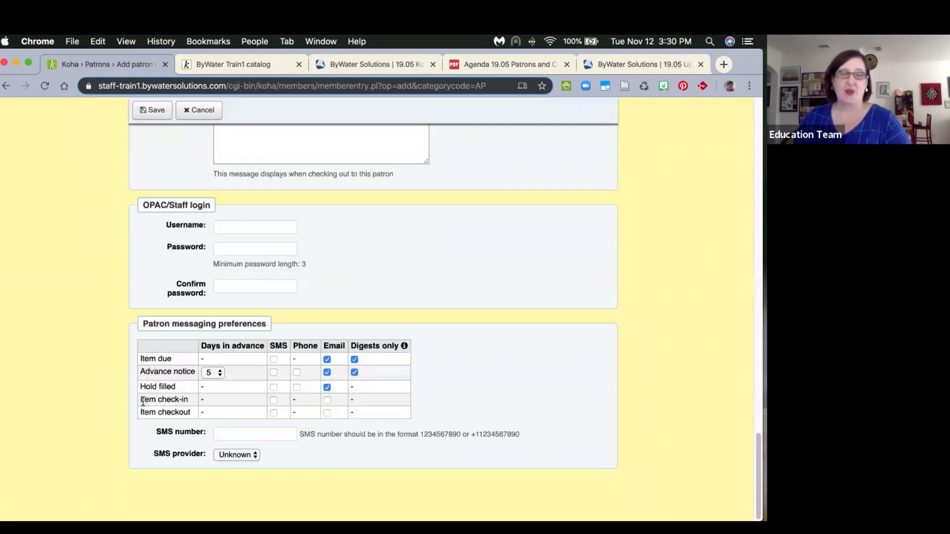
scroll(143, 402, "up", 12)
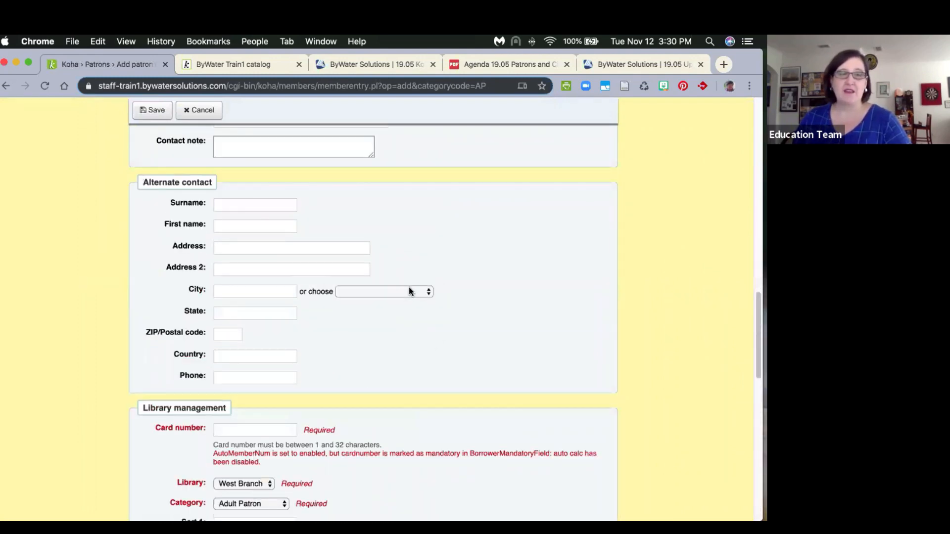
left_click(409, 291)
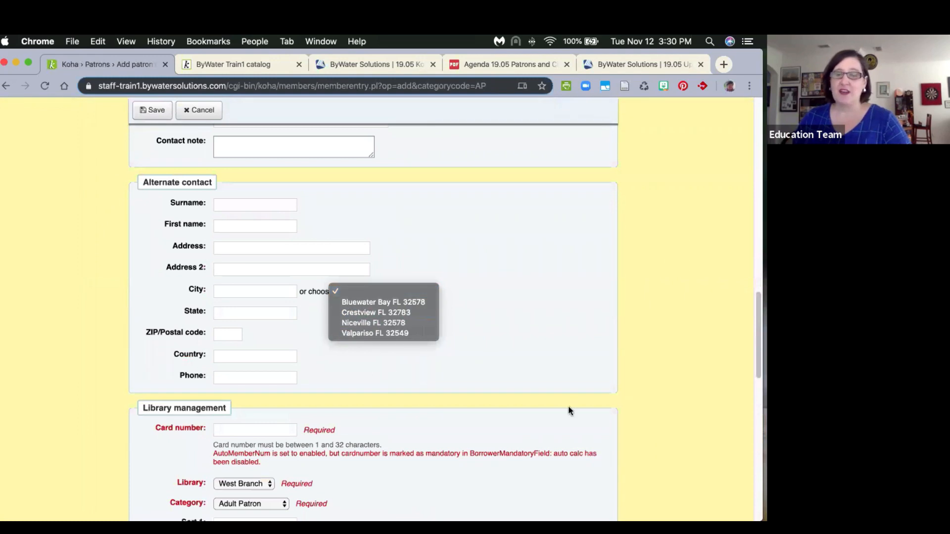
left_click(527, 286)
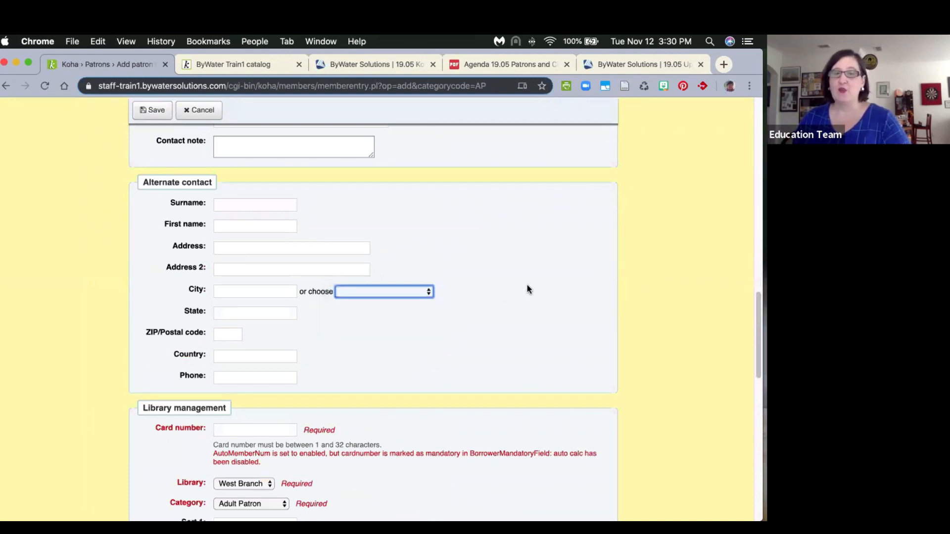
scroll(526, 285, "up", 10)
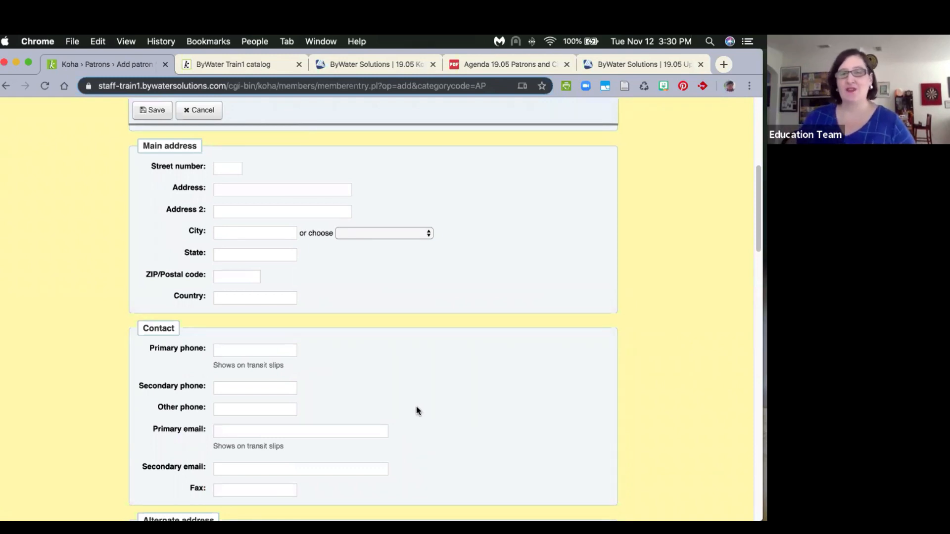
Look through the new patron form down to the messaging preferences and highlight the SMS number format hint.
scroll(287, 481, "down", 1)
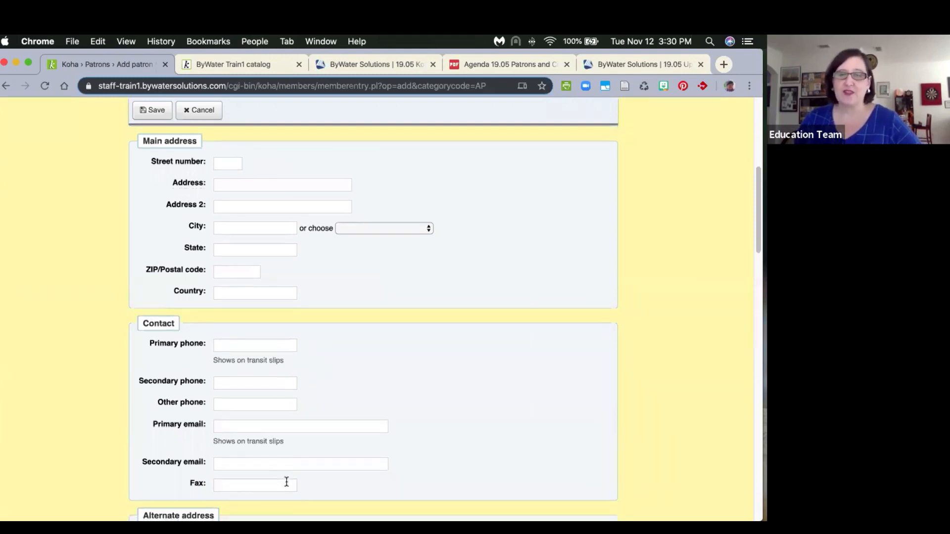
scroll(287, 481, "up", 6)
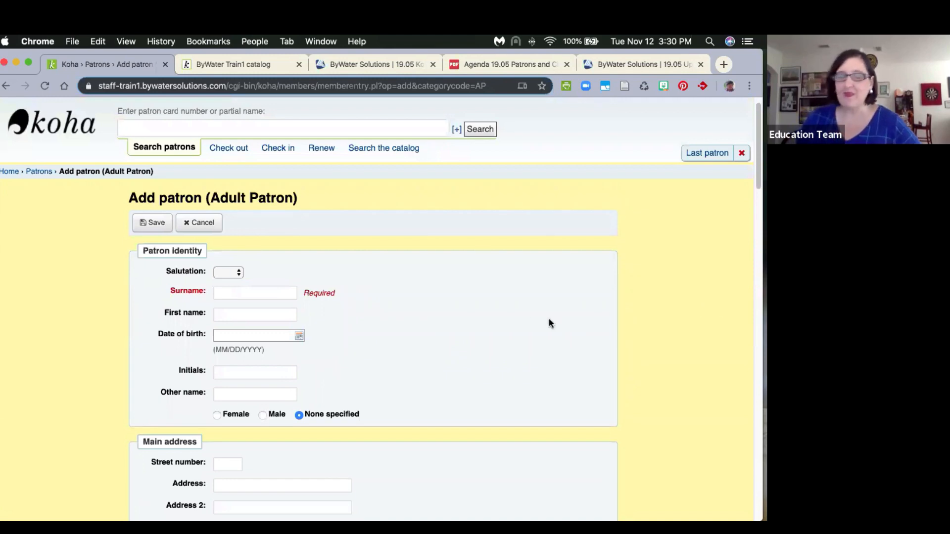
scroll(549, 323, "down", 20)
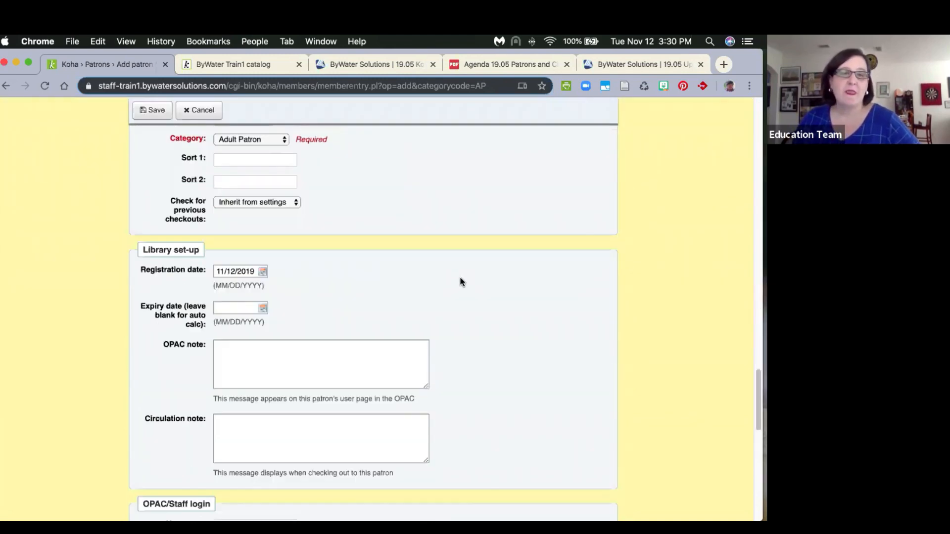
scroll(460, 281, "down", 6)
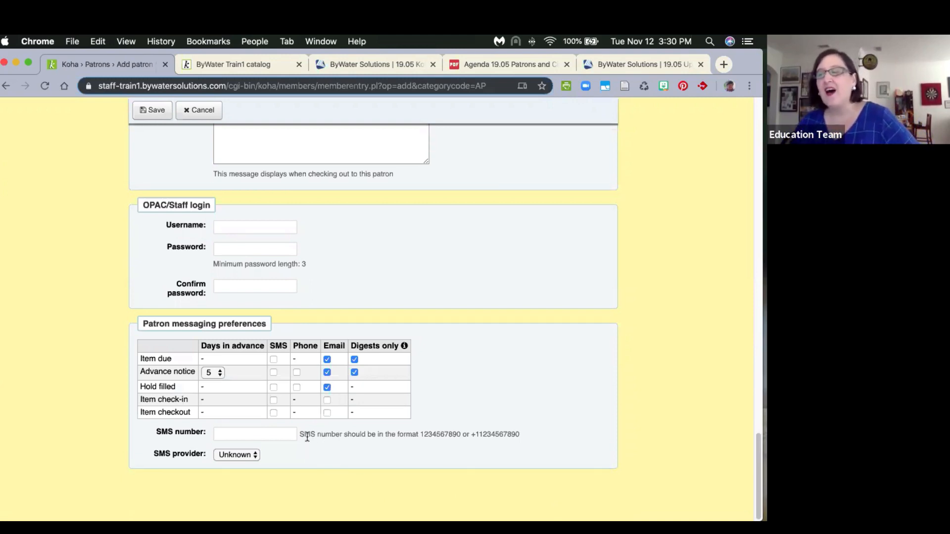
left_click_drag(299, 435, 471, 435)
left_click(450, 464)
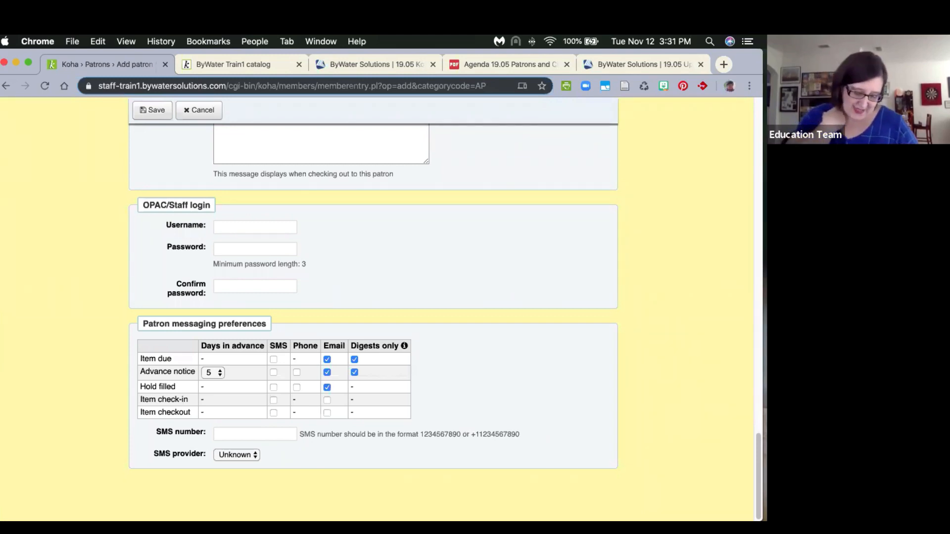
Leave the new patron form without saving and return to the staff client's home page.
scroll(51, 148, "up", 10)
scroll(52, 148, "up", 5)
left_click(51, 144)
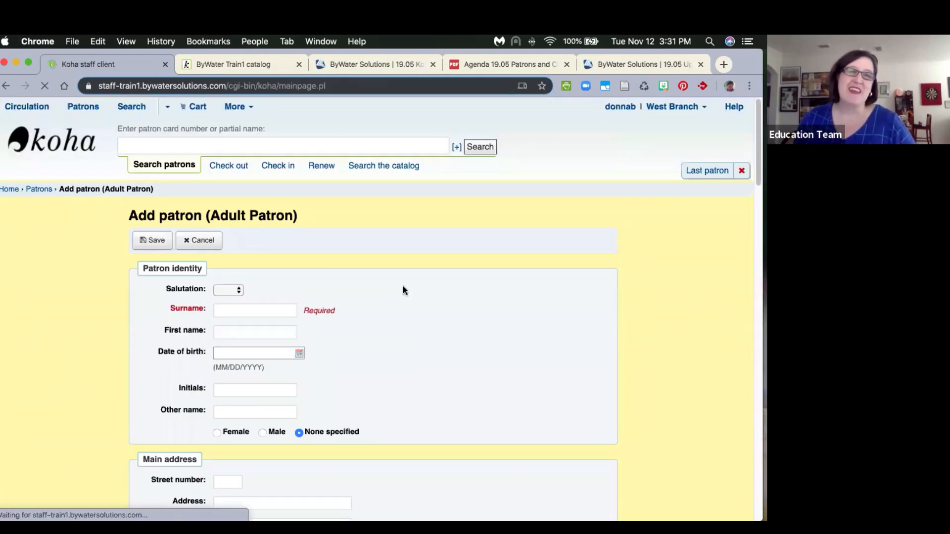
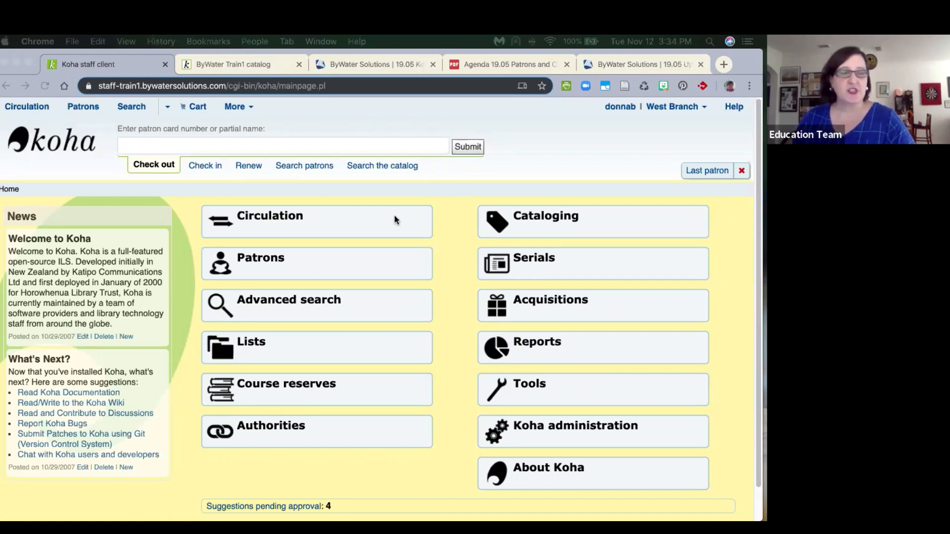
Search the staff catalog for "big finish" and open the record of The big finish.
left_click(369, 167)
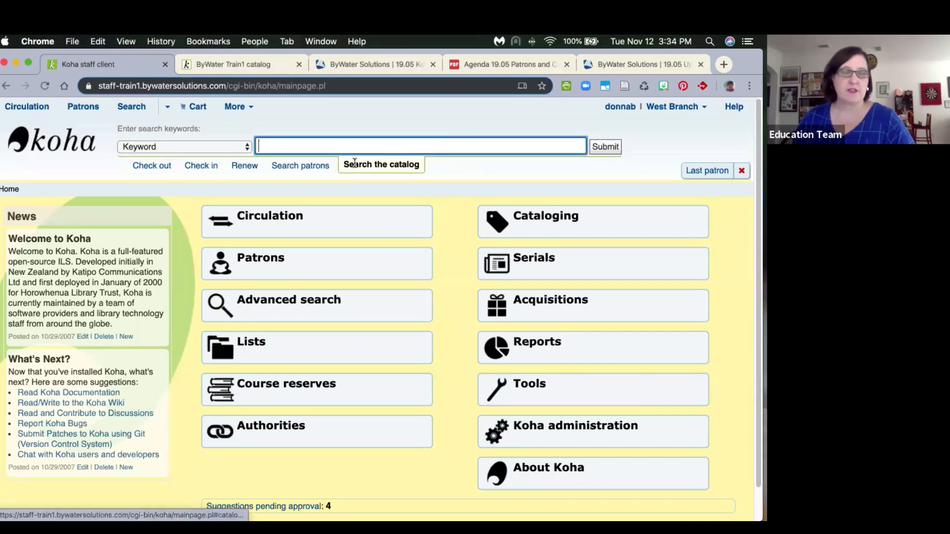
type("big finish")
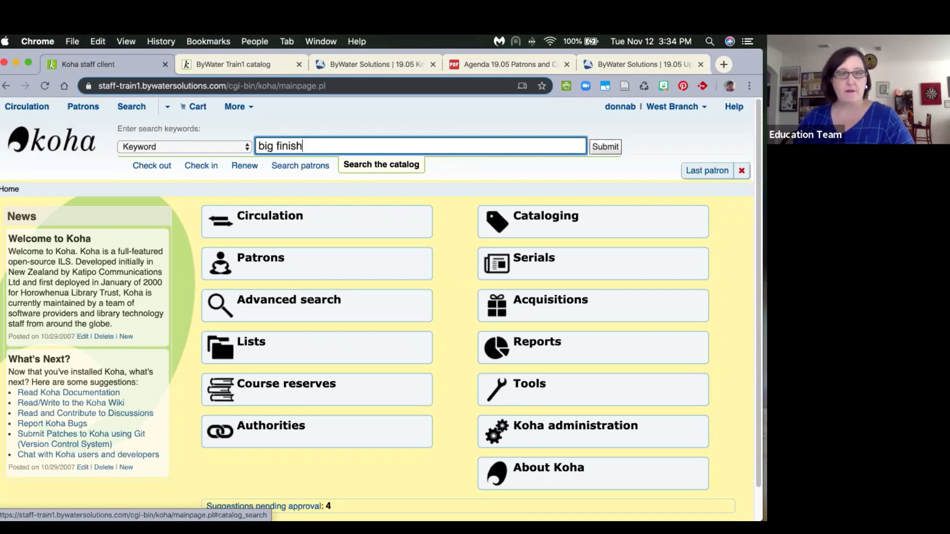
key("Return")
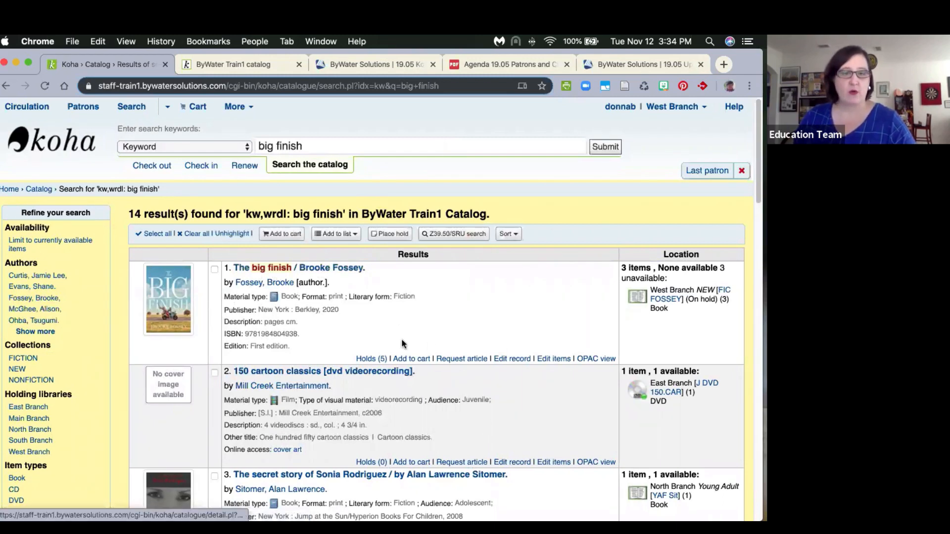
left_click(292, 268)
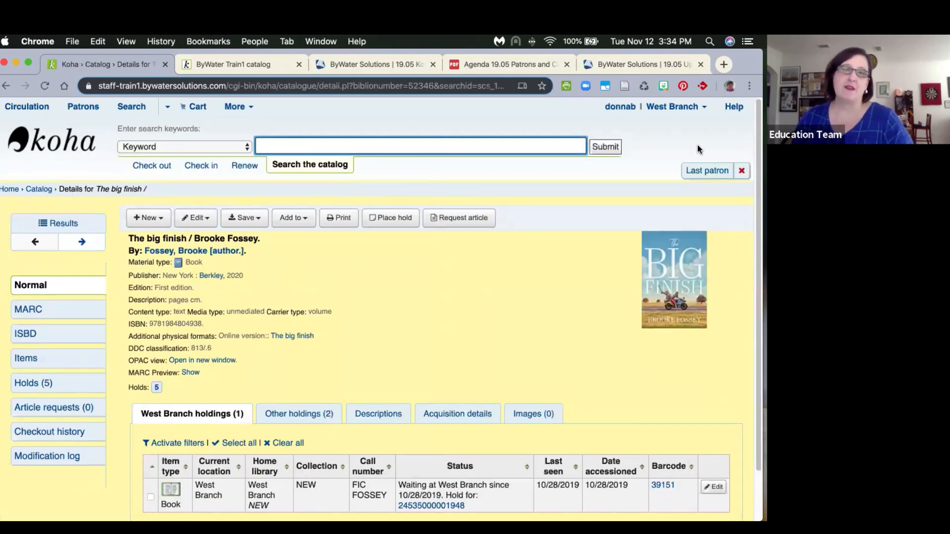
Switch to the ByWater Train1 public catalog and search the library catalog for "big finish".
left_click(235, 64)
left_click(218, 170)
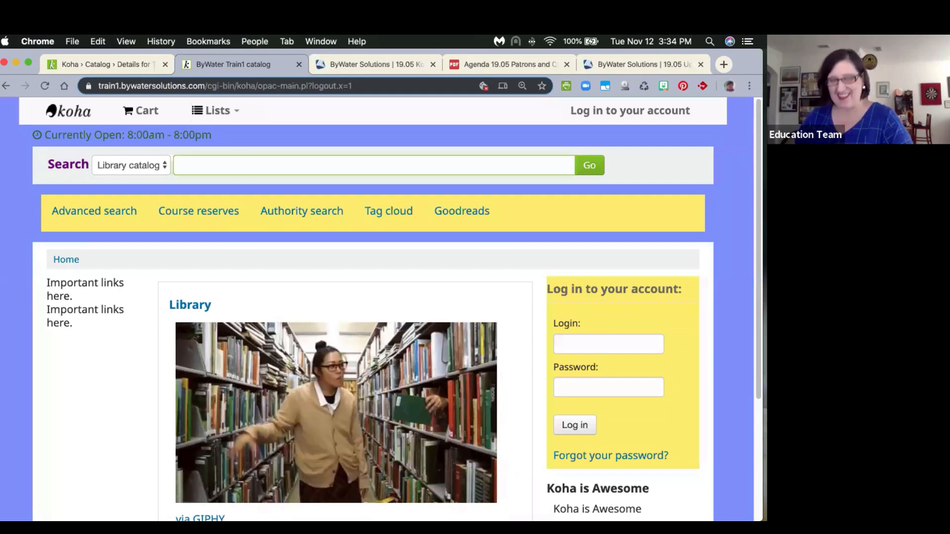
type("big finih")
key("BackSpace")
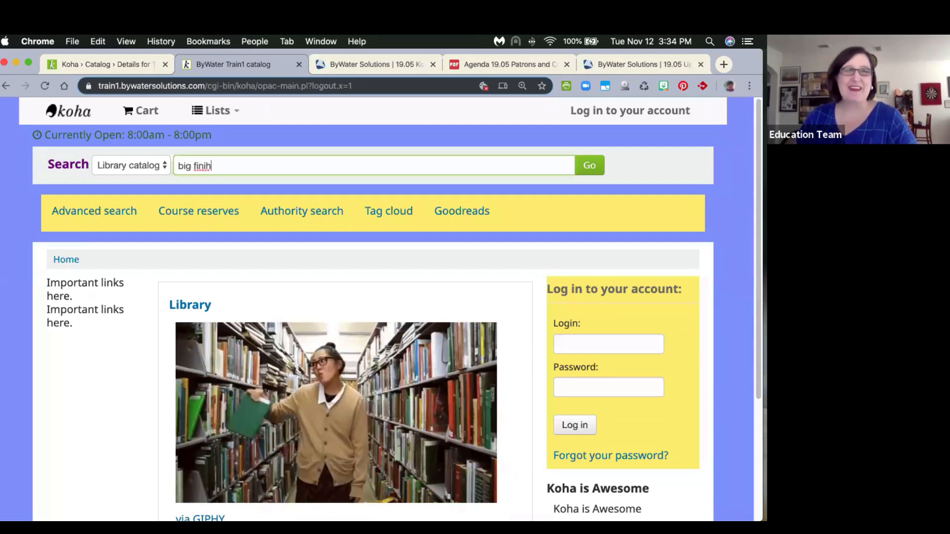
type("sh")
key("Return")
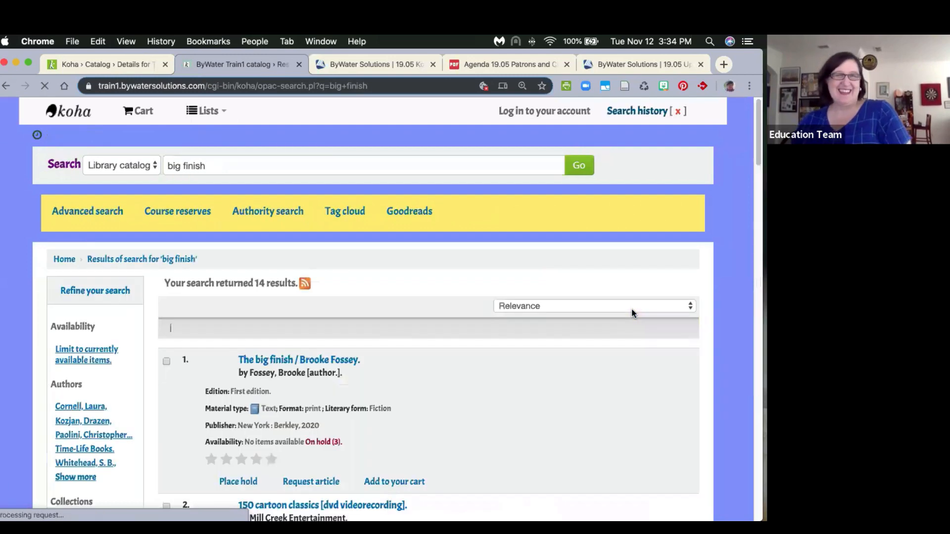
Try to place a hold on The big finish, logging in with the staff member's username and account password.
scroll(510, 343, "down", 3)
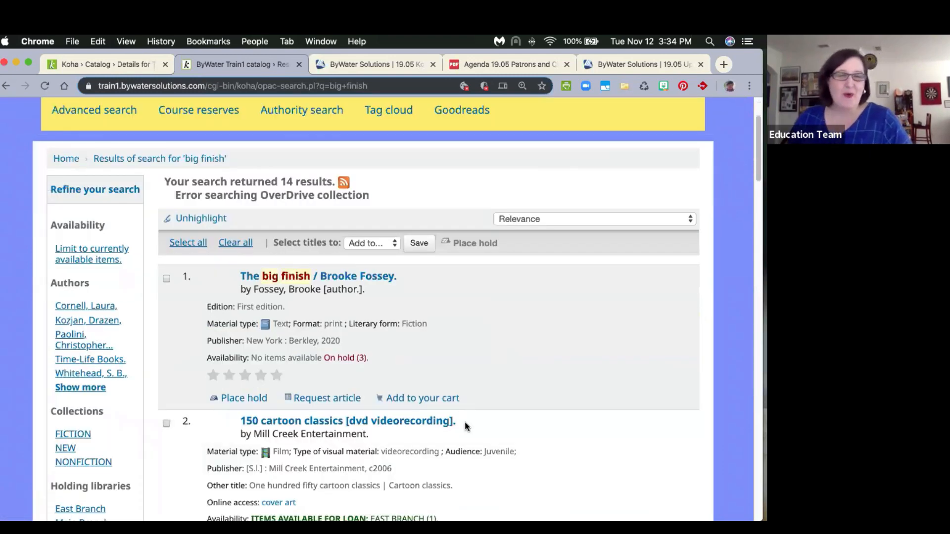
left_click(236, 398)
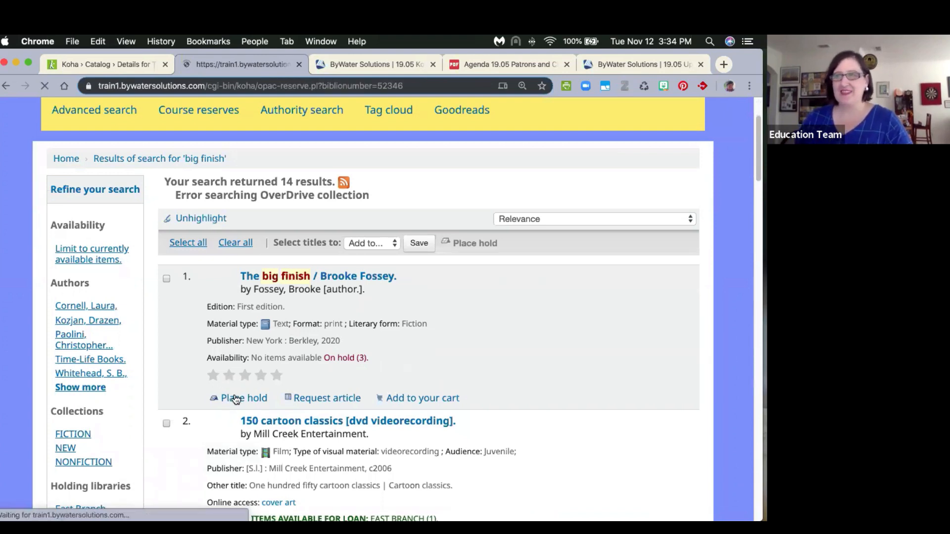
scroll(237, 398, "down", 1)
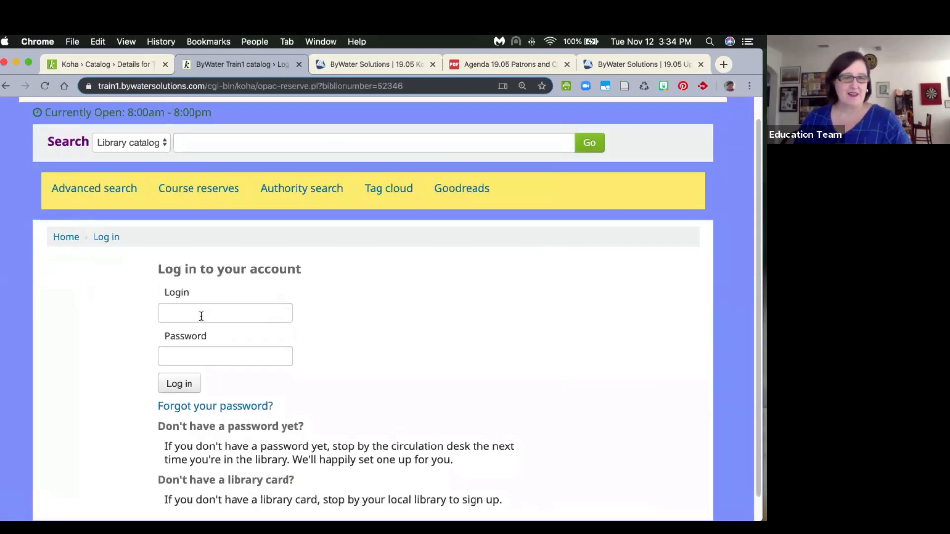
left_click(201, 313)
type("donnab")
key("Tab")
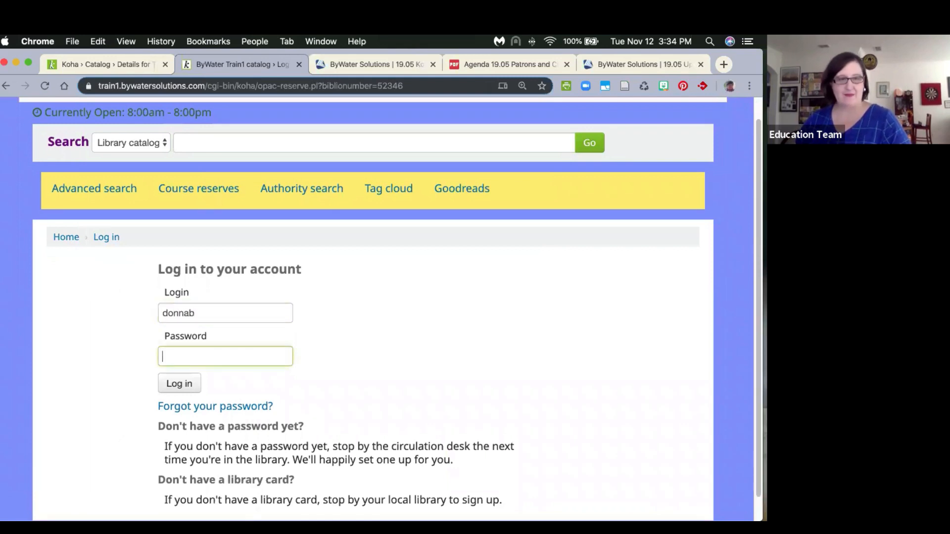
type("••••••")
key("Return")
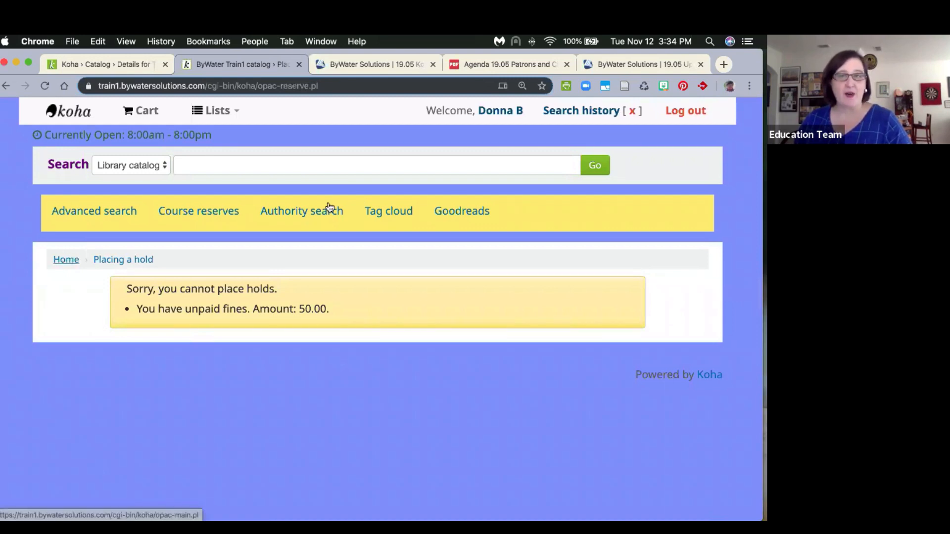
Log out of the public catalog and log in as a different patron with that patron's username and password.
left_click(680, 113)
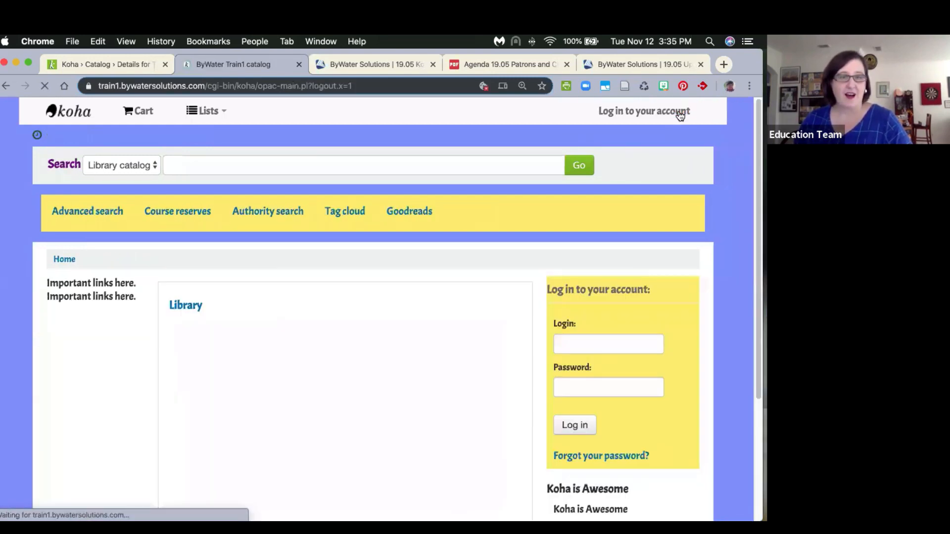
left_click(600, 341)
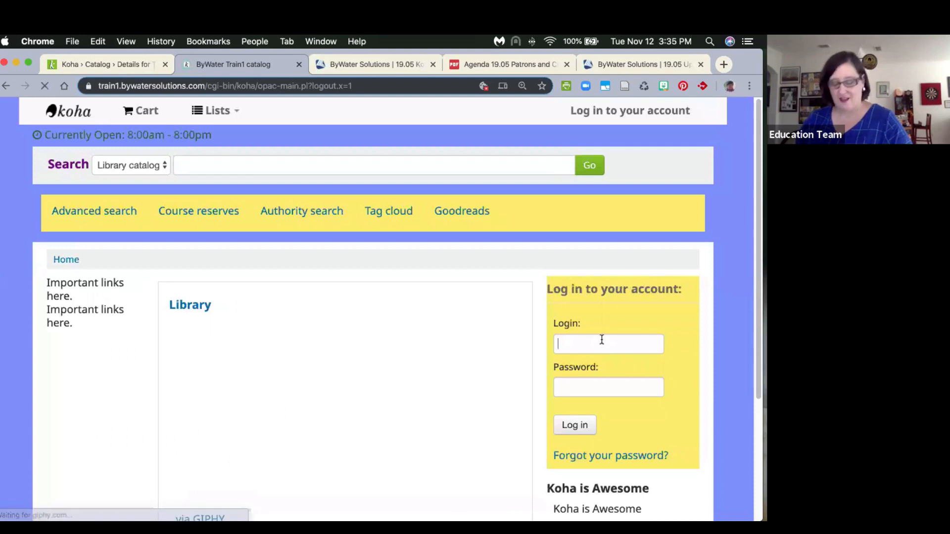
type("scout.finch")
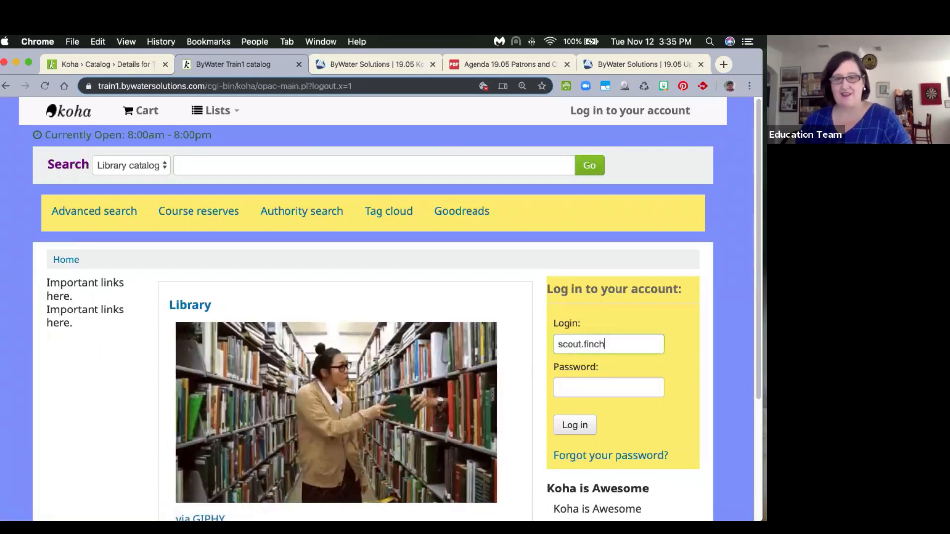
key("Tab")
type("s•••••")
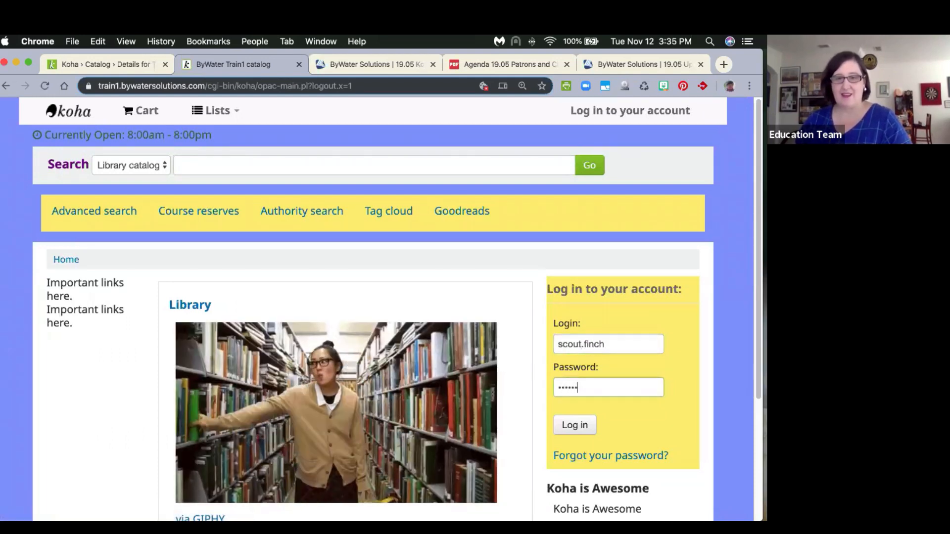
key("BackSpace")
key("BackSpace")
key("BackSpace")
key("BackSpace")
key("BackSpace")
key("BackSpace")
type("•••••")
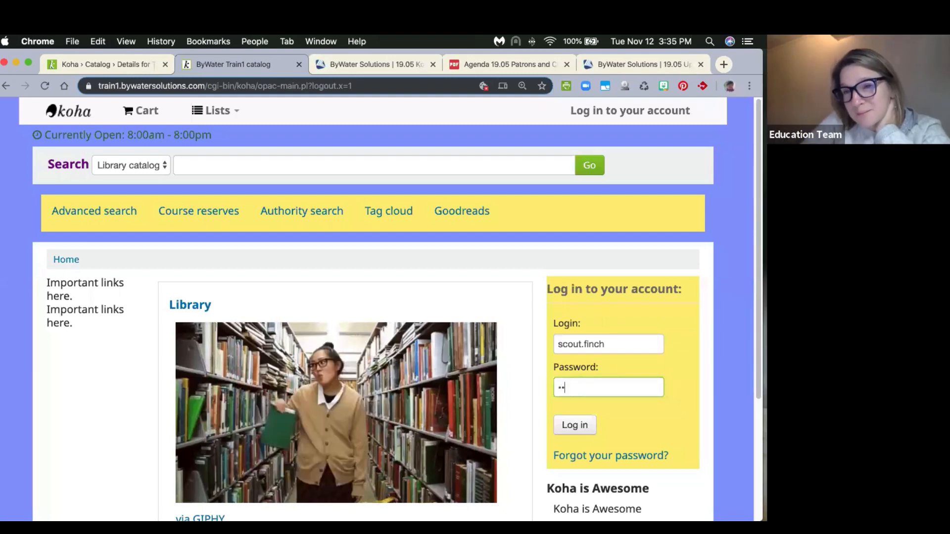
type("••••••")
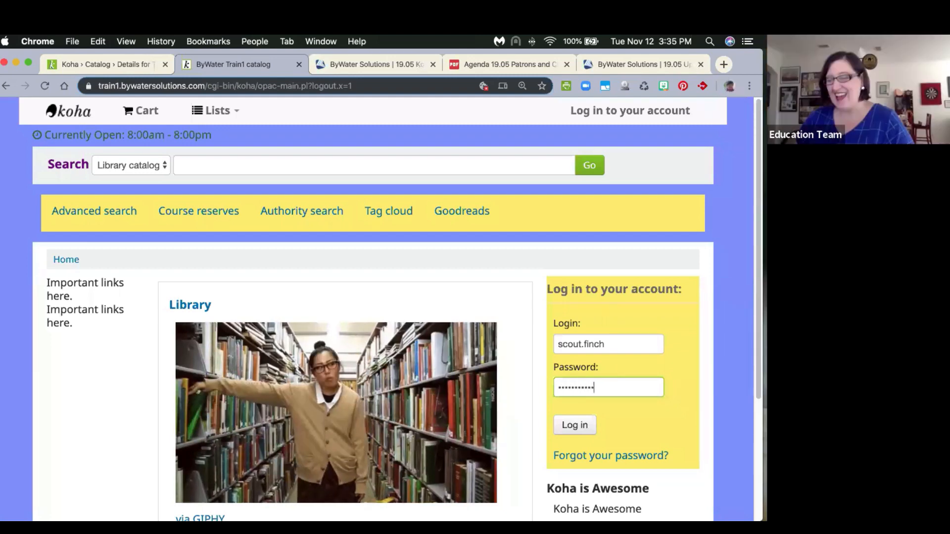
key("Return")
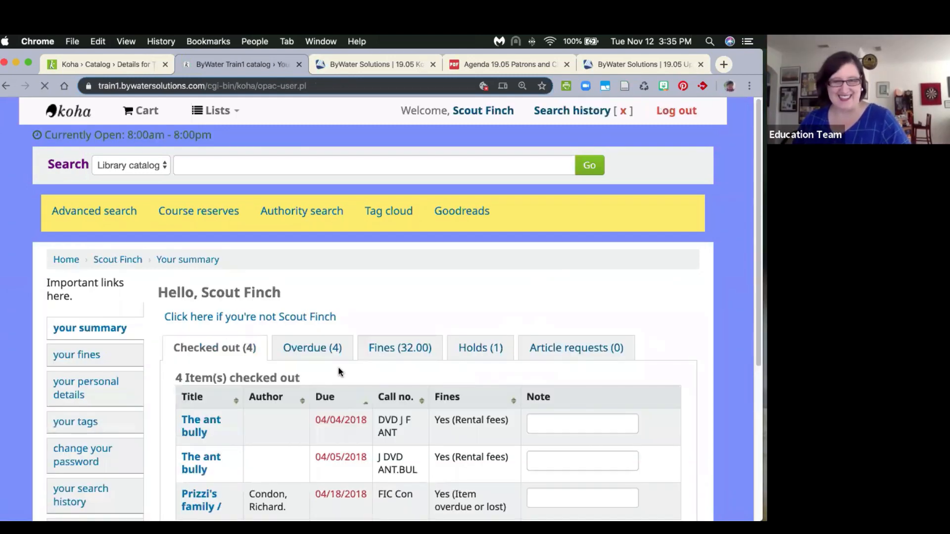
Search the library catalog for "big finish" again and try to place a hold on The big finish for this patron.
left_click(199, 173)
type("big finish")
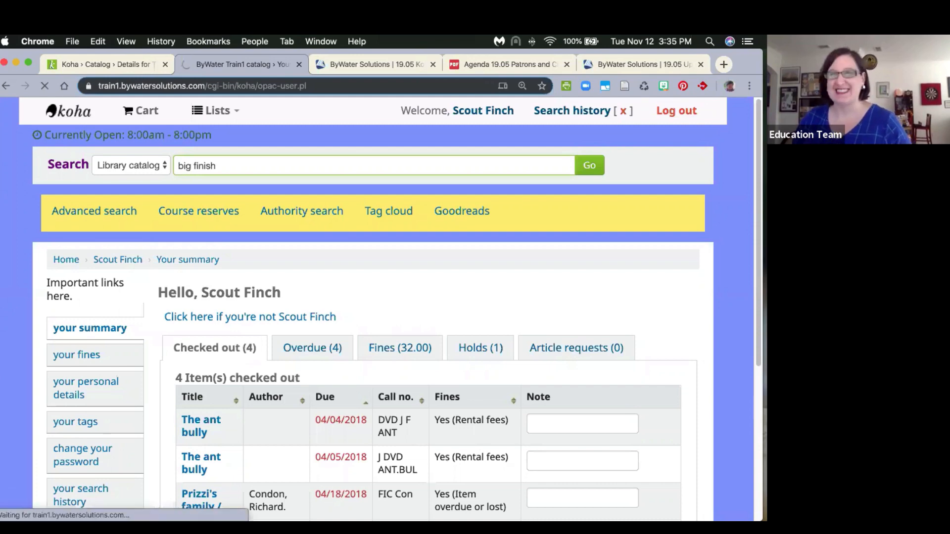
left_click(182, 258)
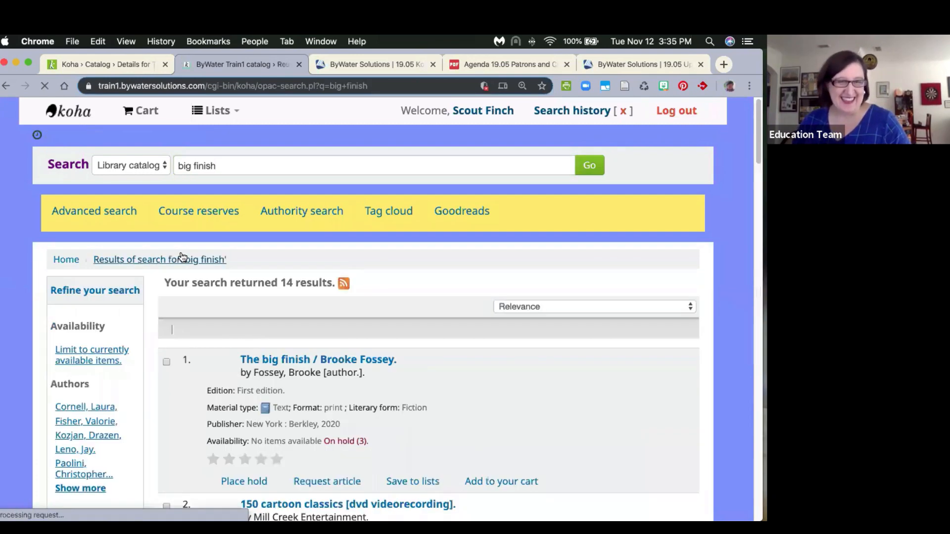
scroll(227, 335, "down", 2)
left_click(244, 465)
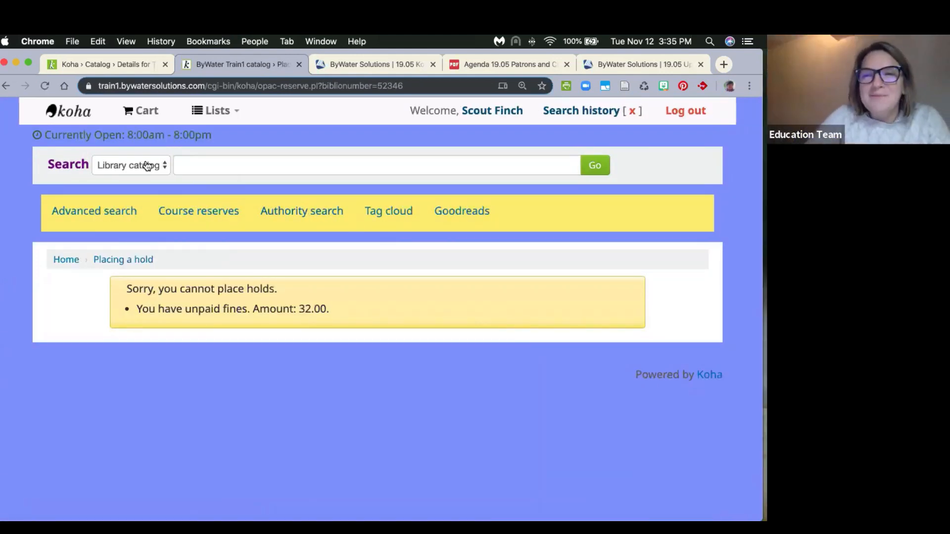
Log out of the second account and log in as a third patron with that patron's username and password.
left_click(681, 110)
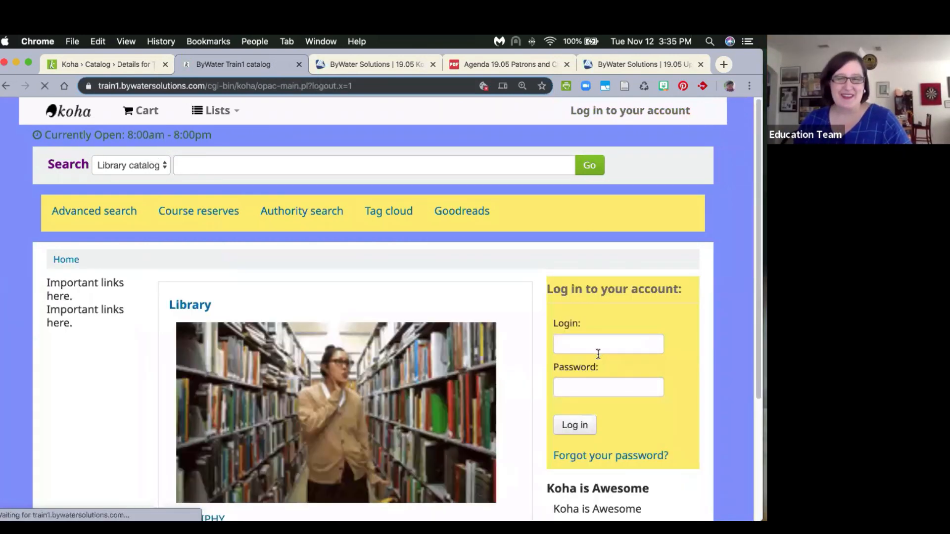
left_click(595, 341)
type("am")
type("ia")
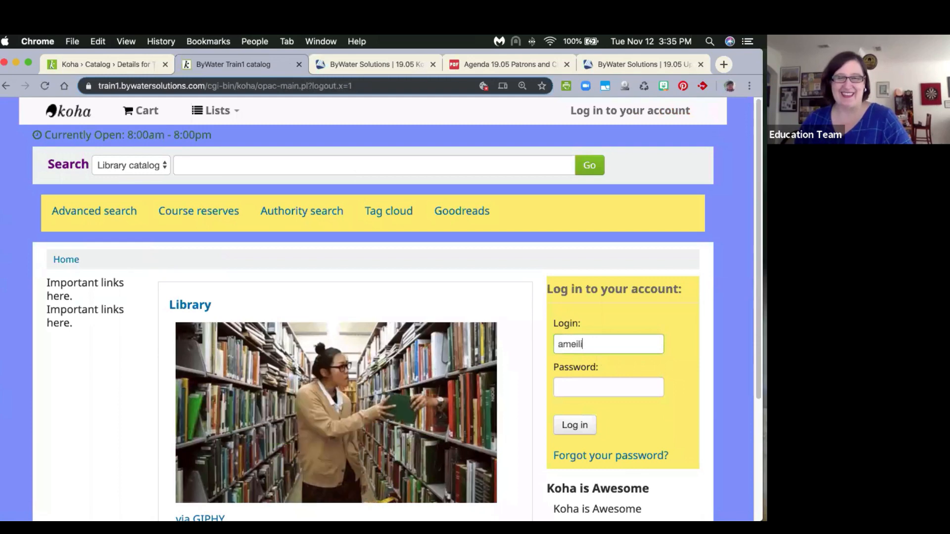
key("BackSpace")
key("BackSpace")
key("BackSpace")
type("lia")
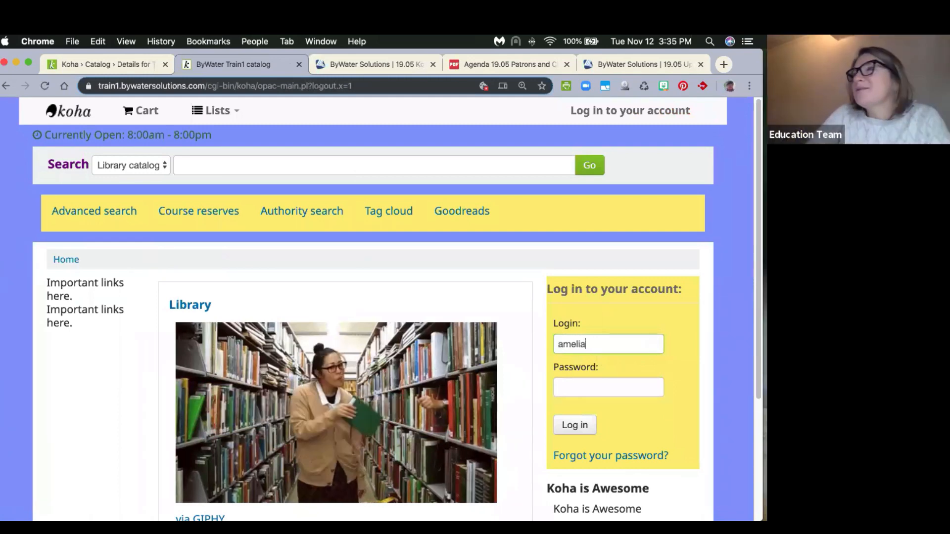
key("Tab")
type("••••••")
key("Return")
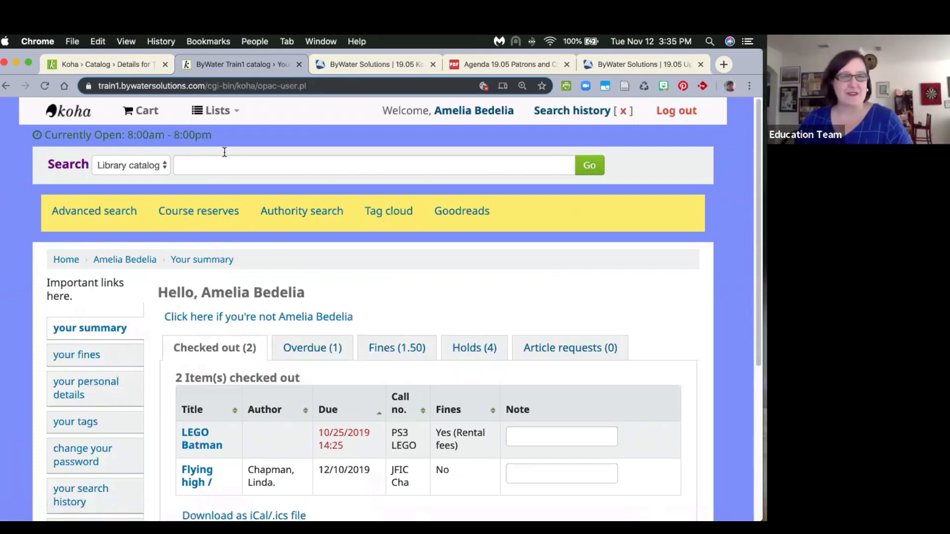
Search the library catalog for "big finish" and open the hold form for The big finish.
left_click(216, 167)
type("big finish")
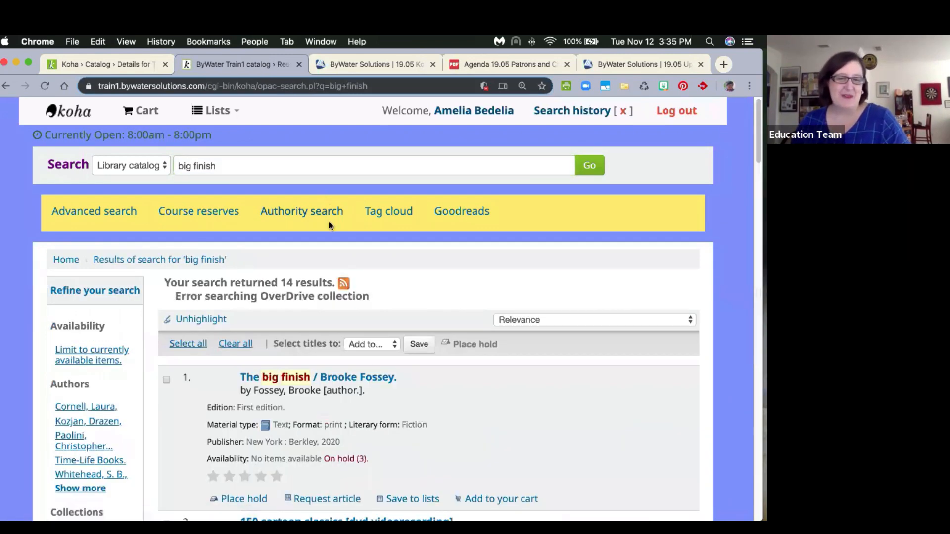
scroll(329, 223, "down", 5)
left_click(230, 317)
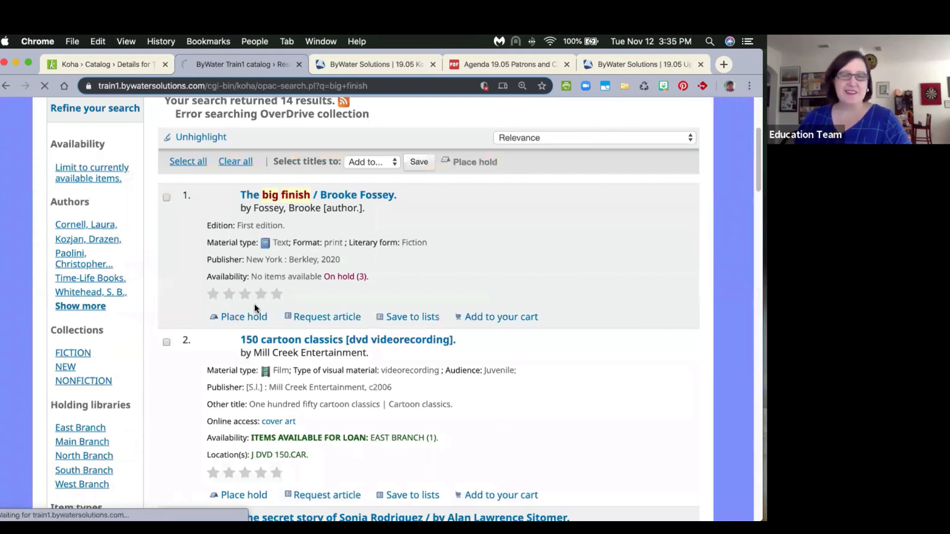
Expand the hold options for The big finish, choose a specific item and review the copies offered.
left_click(200, 378)
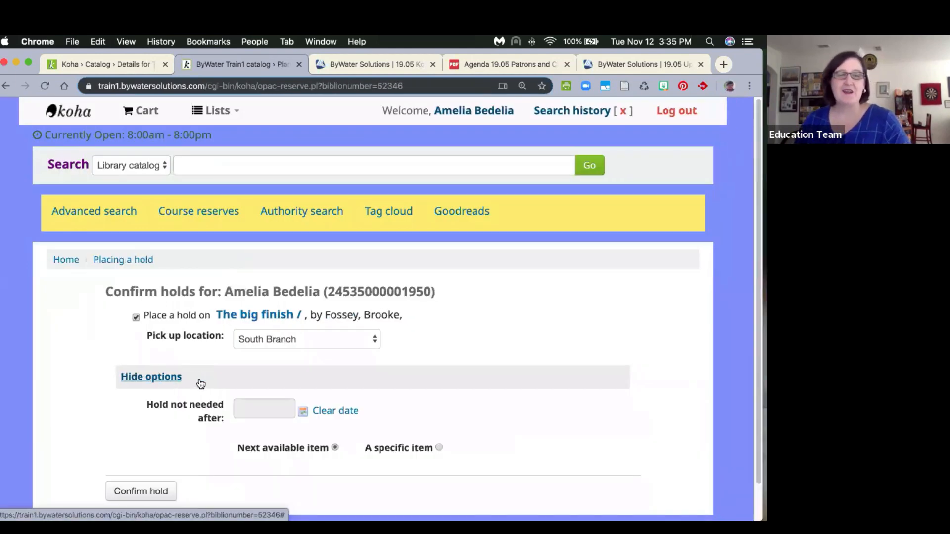
left_click(411, 450)
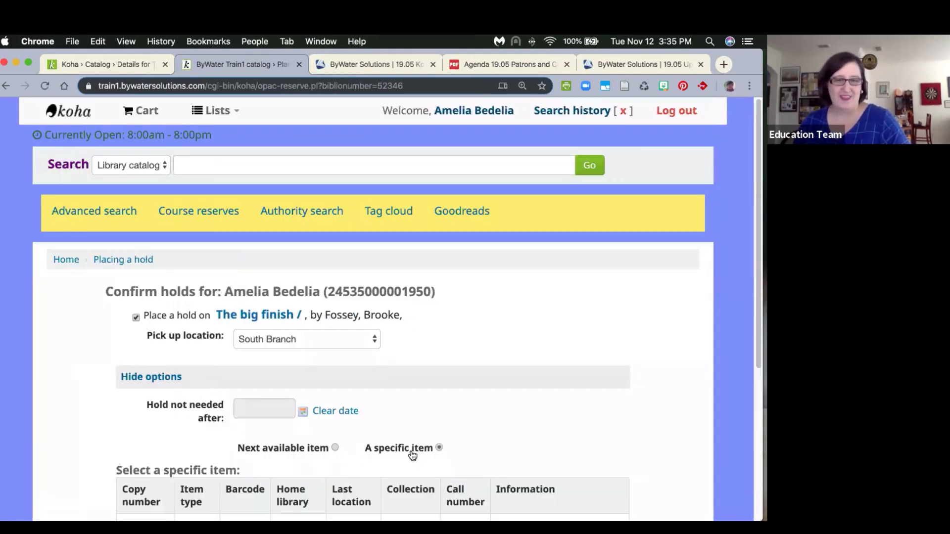
scroll(412, 454, "down", 3)
scroll(412, 454, "down", 2)
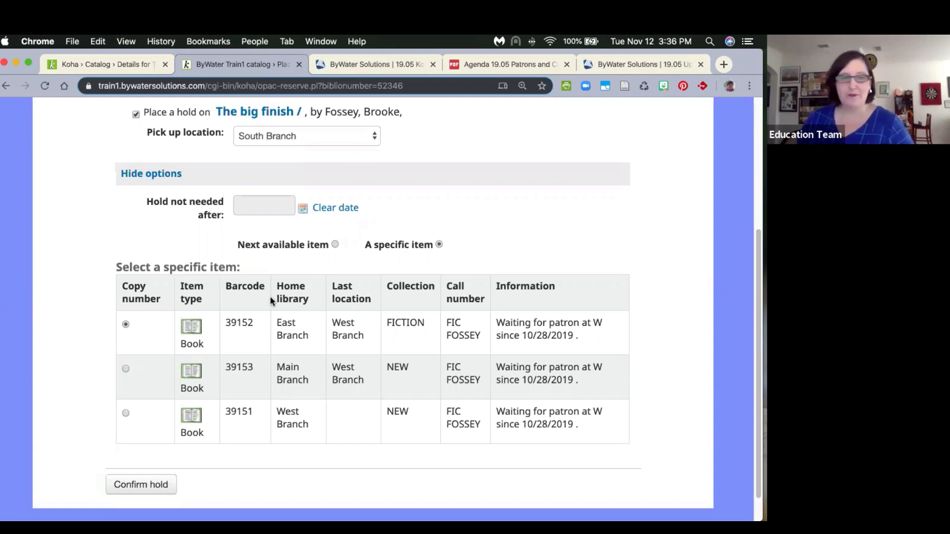
Switch to the staff client, review the existing holds on The big finish and check the item details of the first waiting copy.
left_click(83, 70)
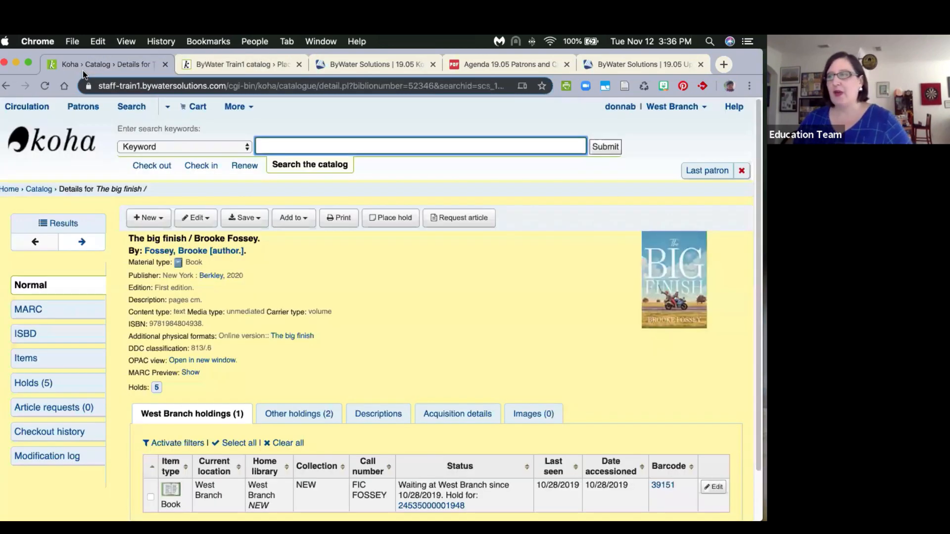
scroll(165, 173, "down", 1)
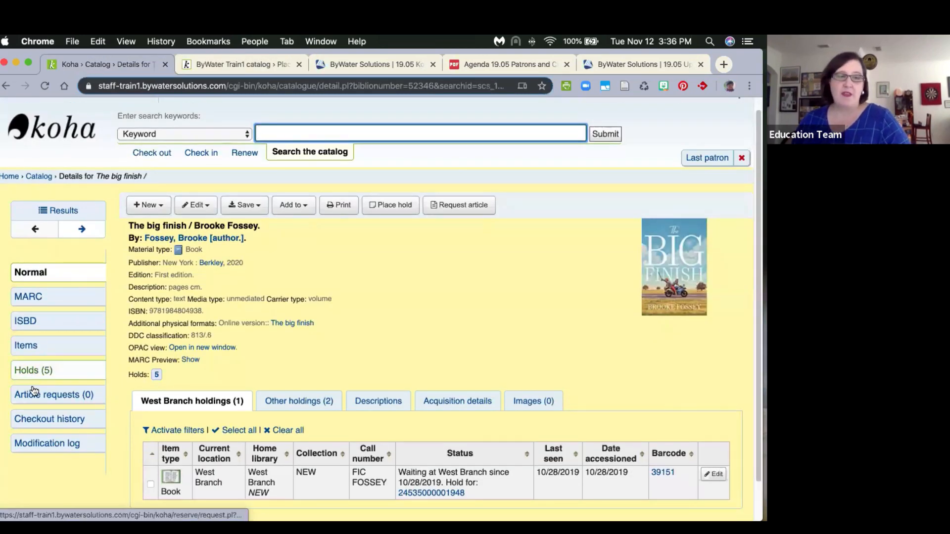
left_click(31, 372)
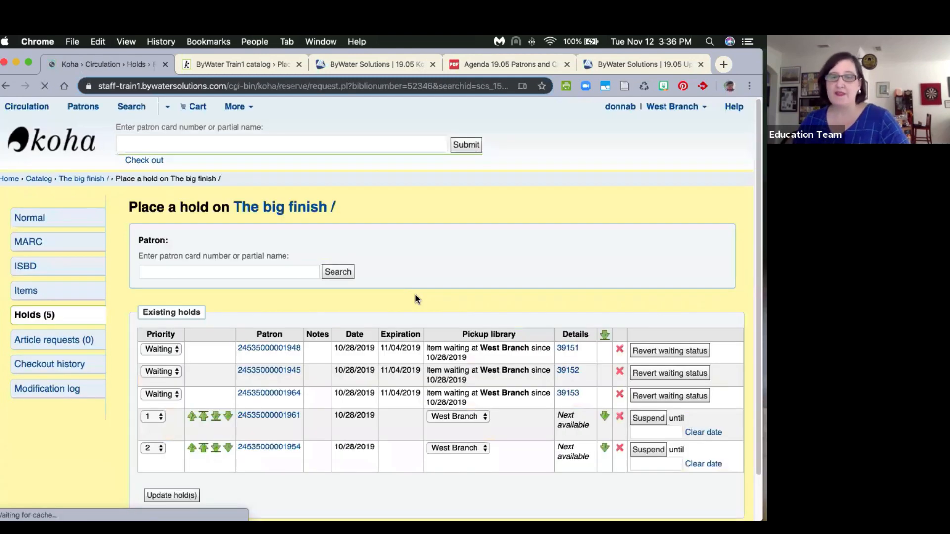
scroll(374, 351, "down", 1)
scroll(373, 348, "down", 1)
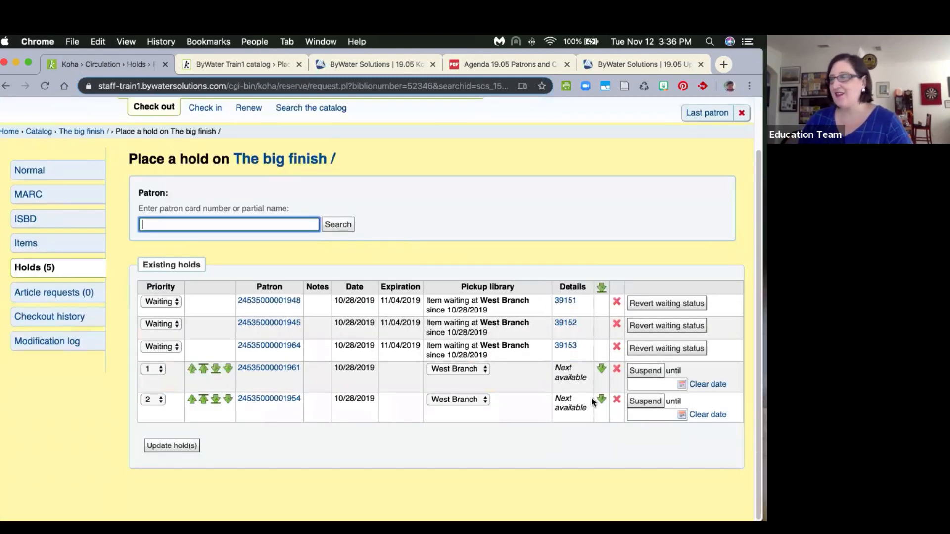
left_click(563, 305)
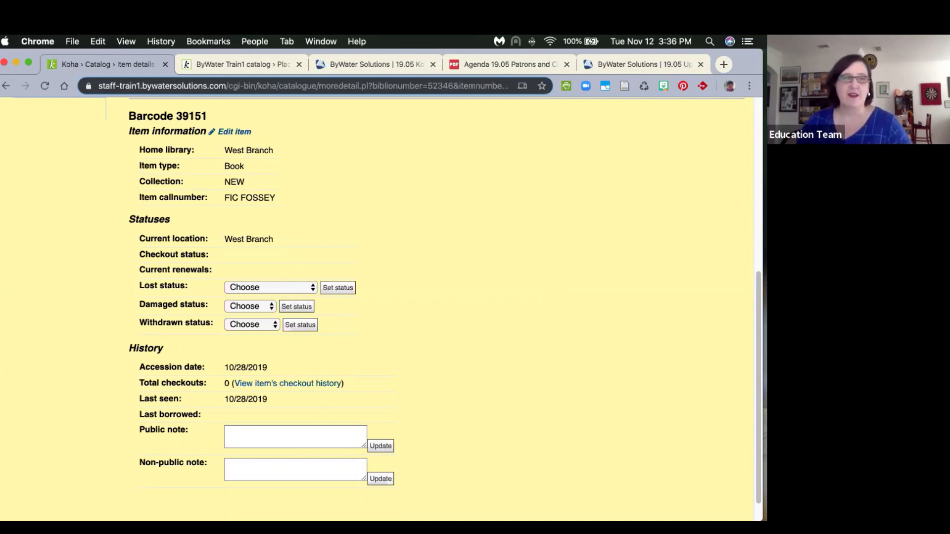
left_click(6, 86)
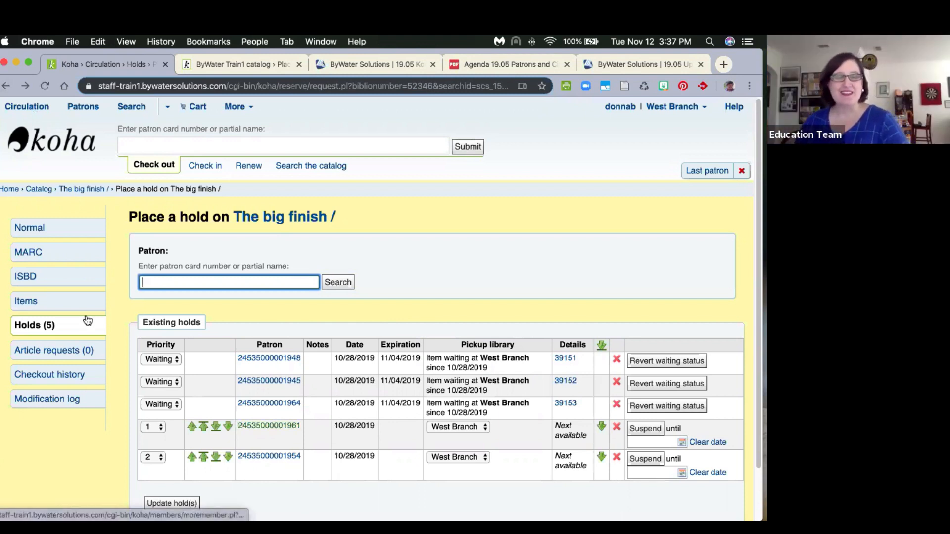
Search the staff catalog for "great pumpkin dvd" and start a hold on It's the Great Pumpkin, Charlie Brown for a patron looked up by surname.
left_click(295, 165)
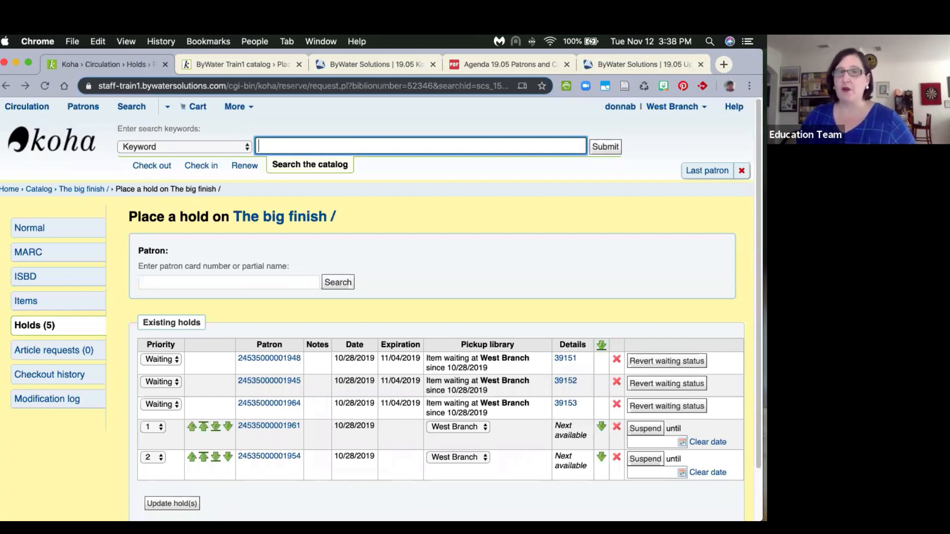
type("great pu")
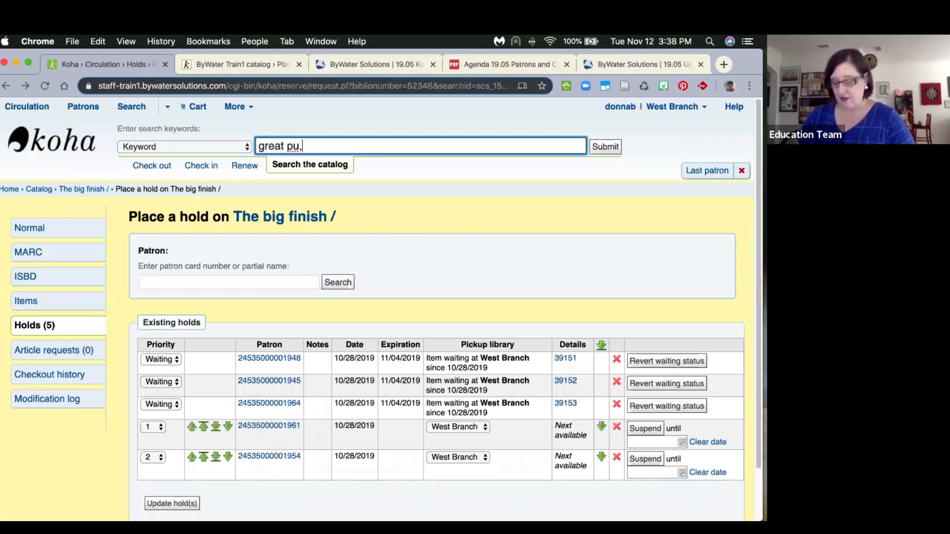
type("mpkin dvd")
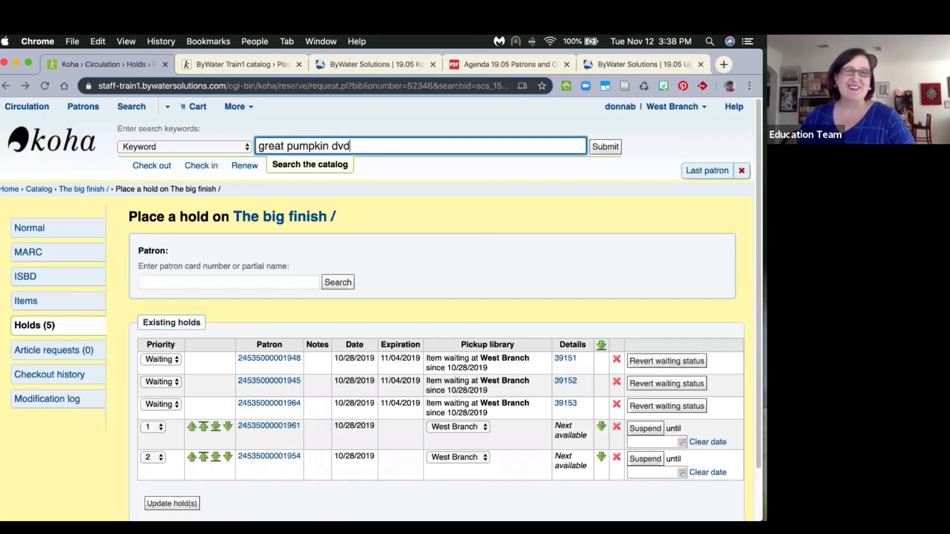
key("Return")
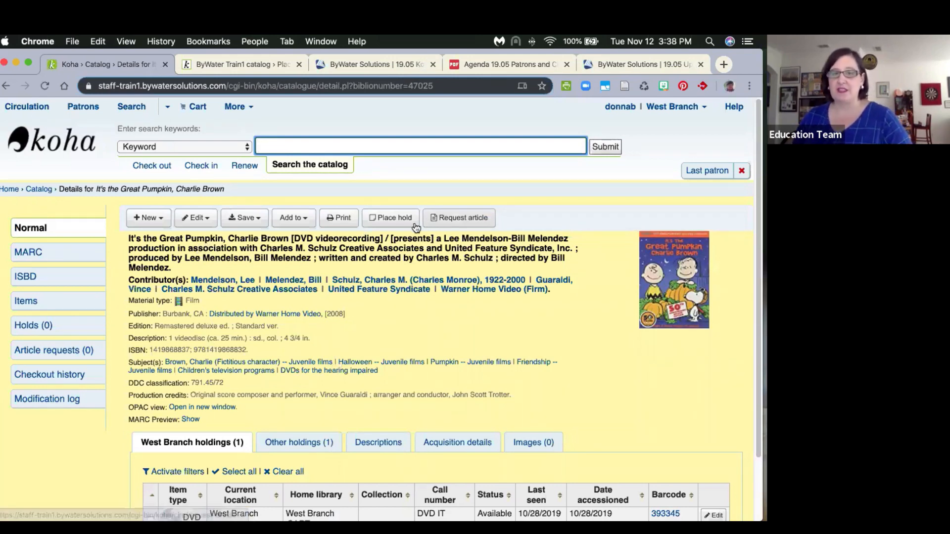
left_click(391, 222)
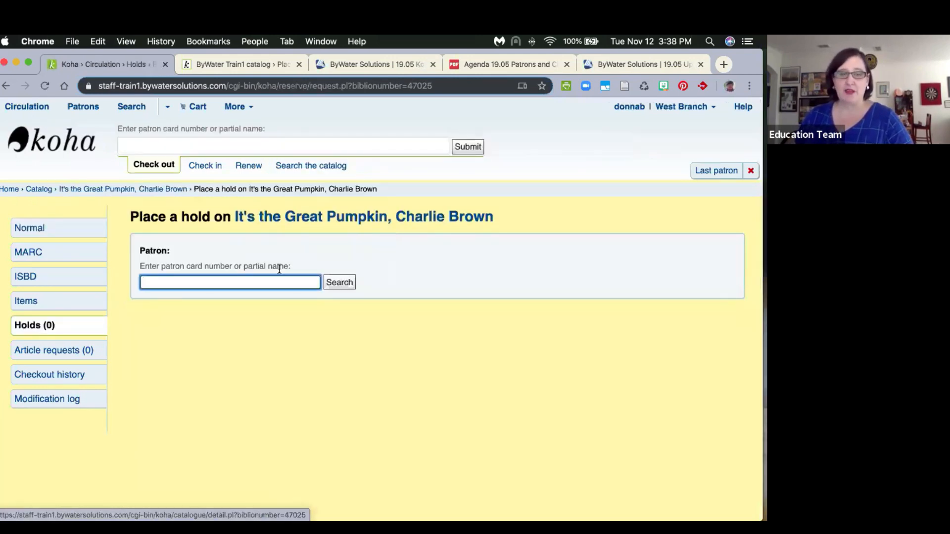
type("blessing")
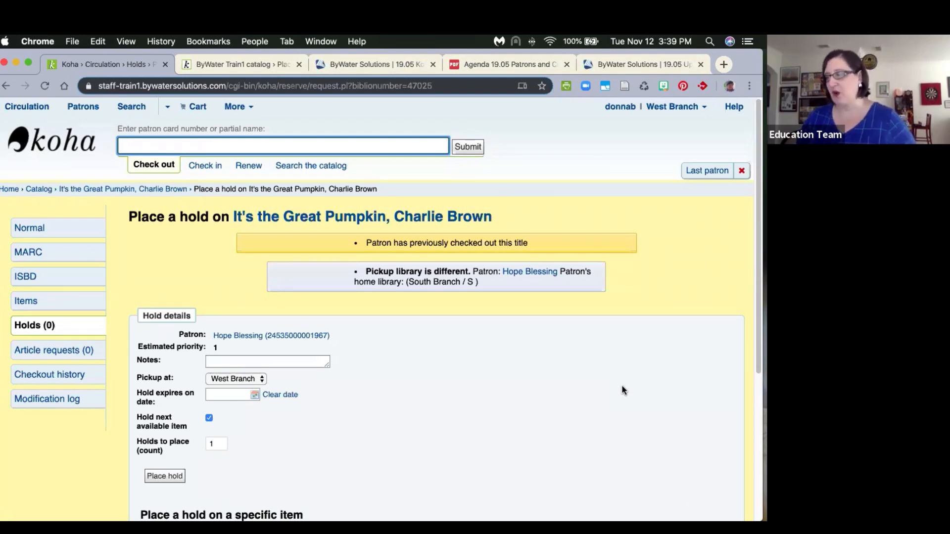
Search the global system preferences for "prevcheck" in Koha administration and view the options available for CheckPrevCheckout.
left_click(75, 151)
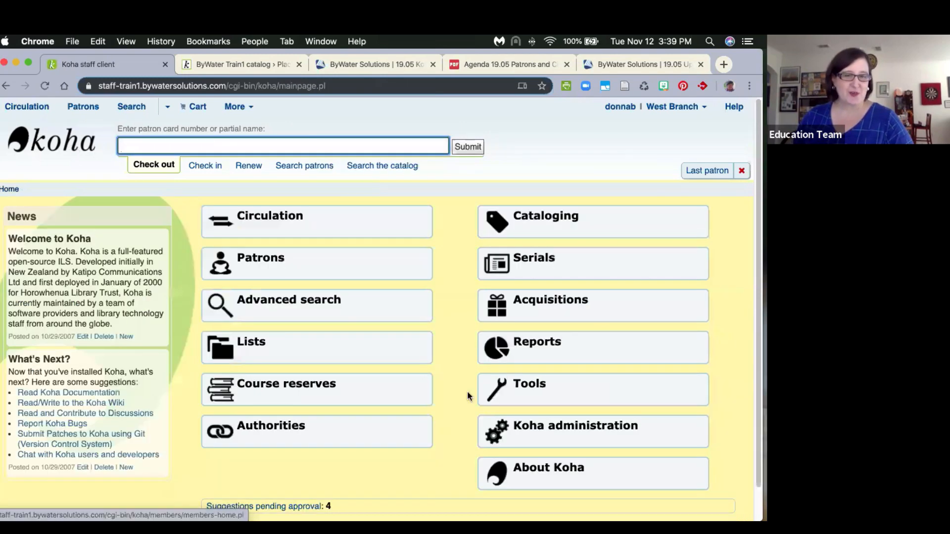
left_click(695, 439)
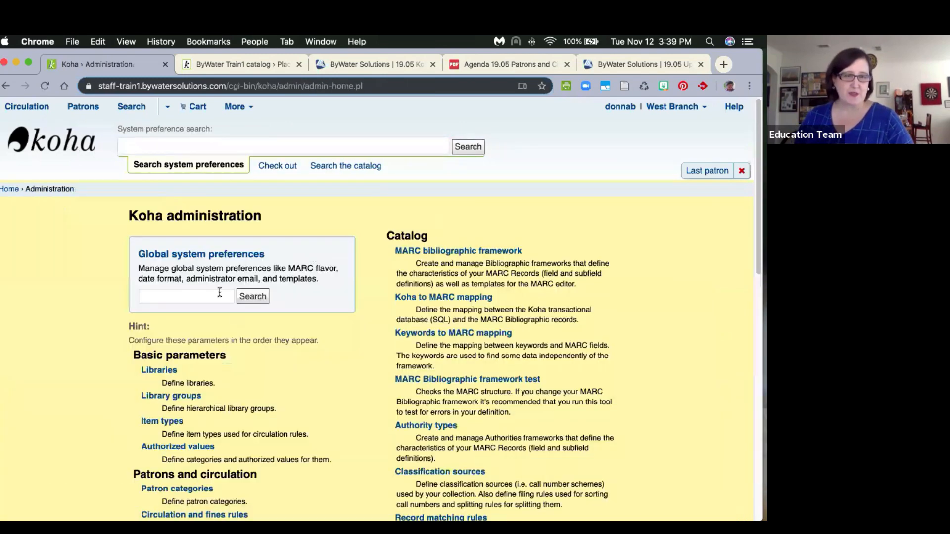
left_click(194, 294)
type("p")
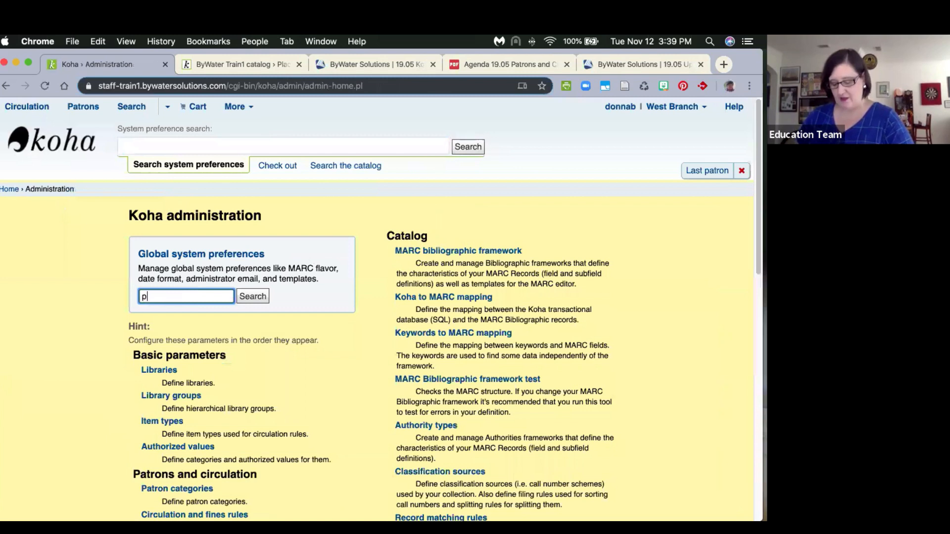
type("revcheck")
key("Return")
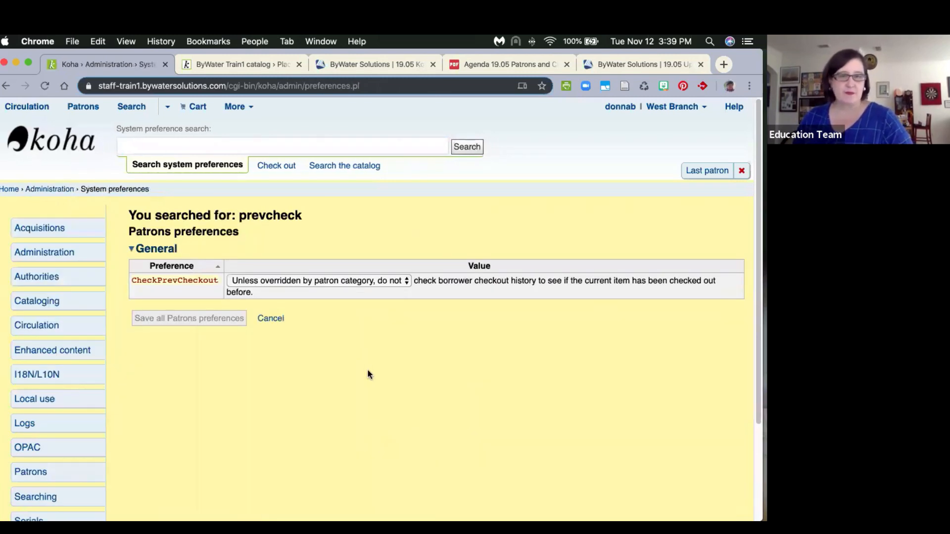
left_click(346, 283)
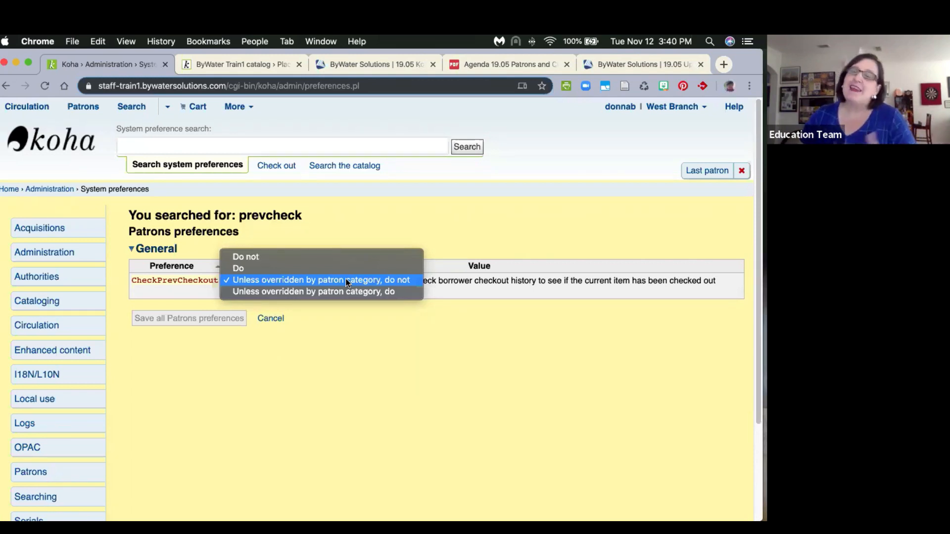
left_click(345, 280)
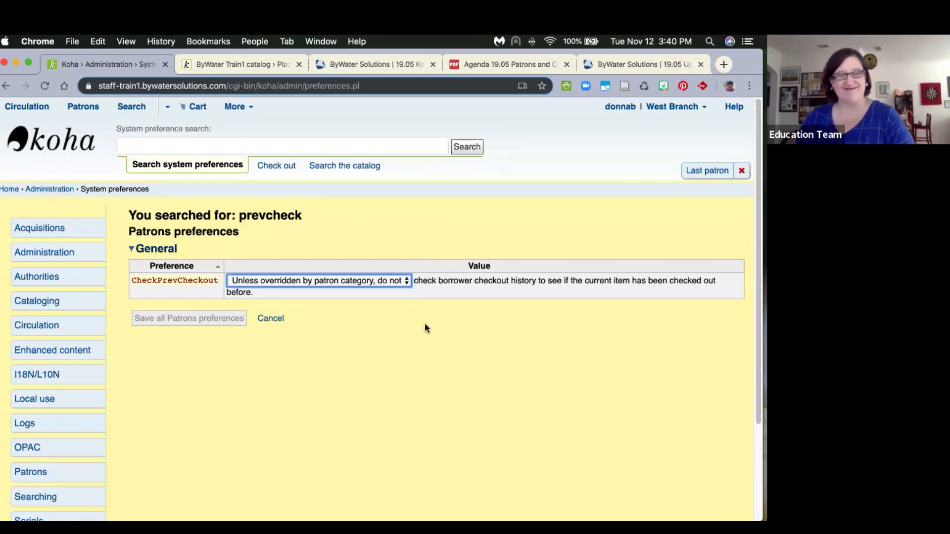
Switch to the public catalog, open the record of The big finish and examine the status of its holdings.
left_click(231, 64)
scroll(346, 276, "up", 4)
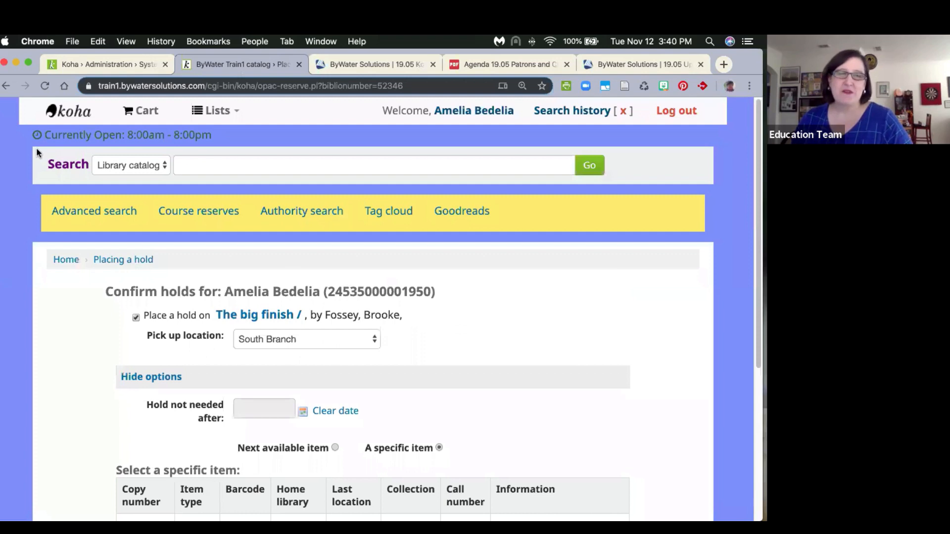
left_click(263, 322)
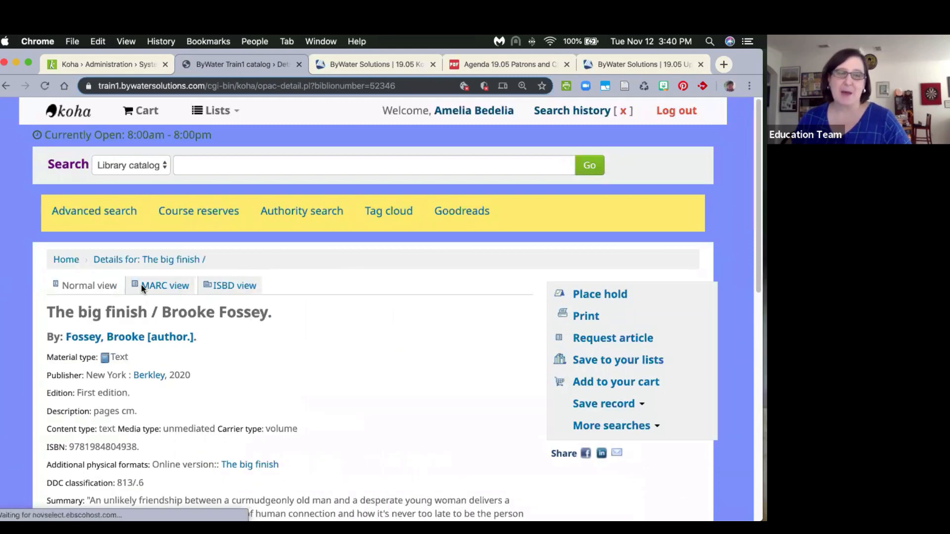
scroll(141, 284, "down", 1)
scroll(166, 300, "down", 10)
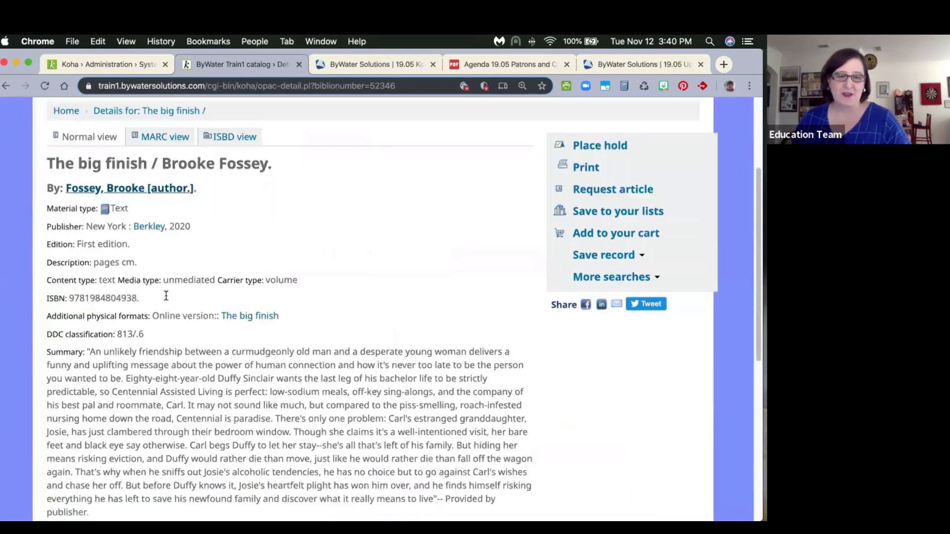
scroll(166, 295, "down", 3)
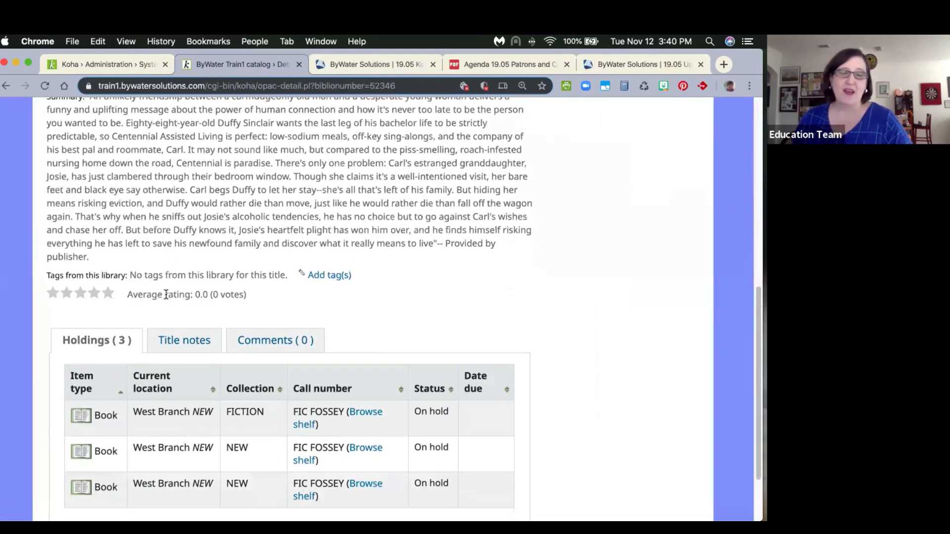
scroll(166, 296, "down", 2)
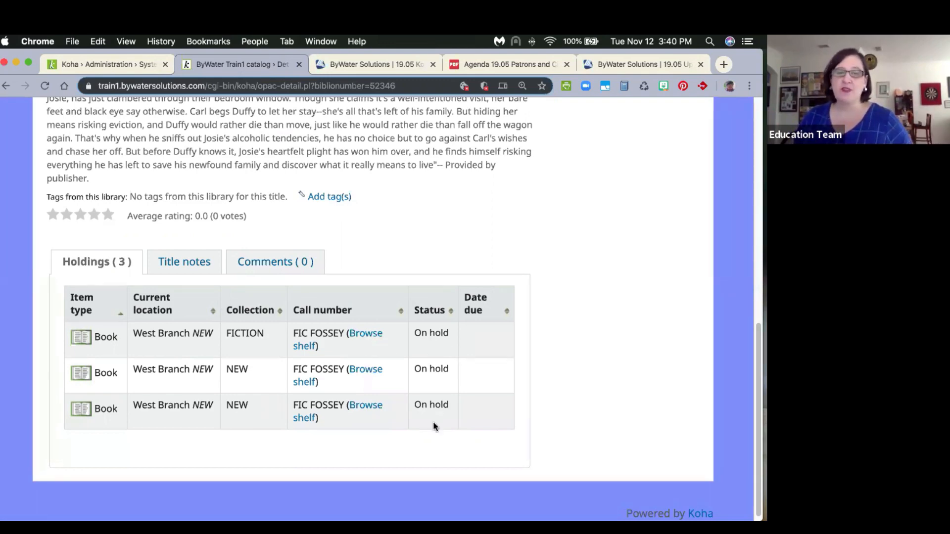
Search the public catalog for "big display" and look through the results.
scroll(430, 422, "up", 10)
left_click(215, 167)
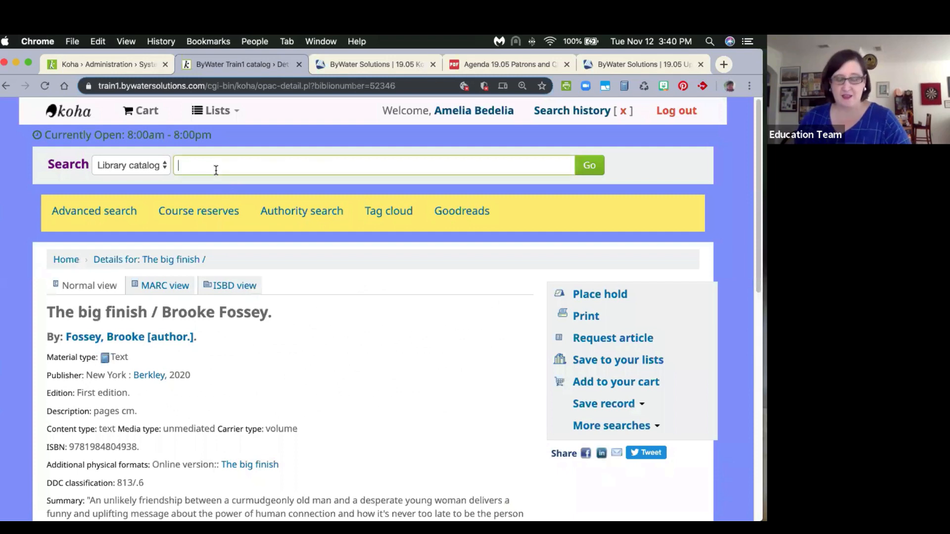
type("big di")
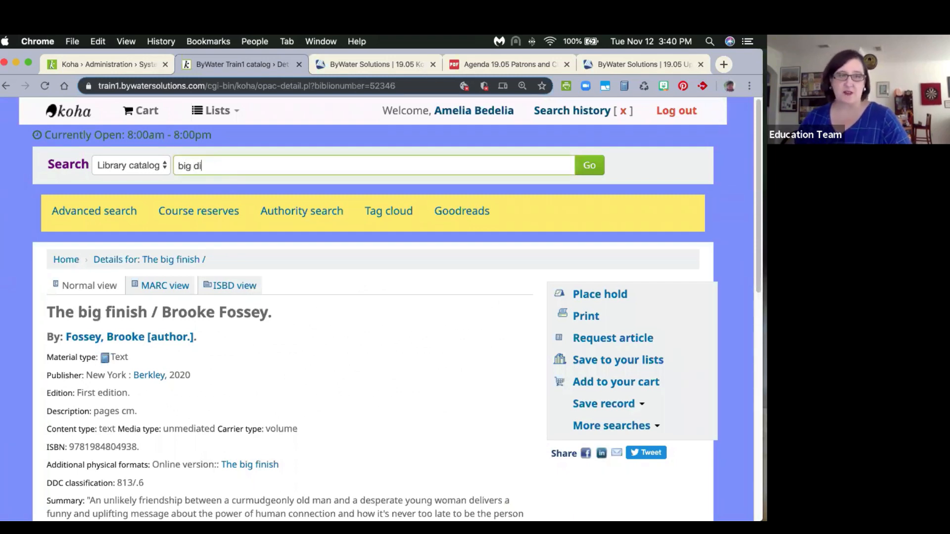
type("splay")
key("Return")
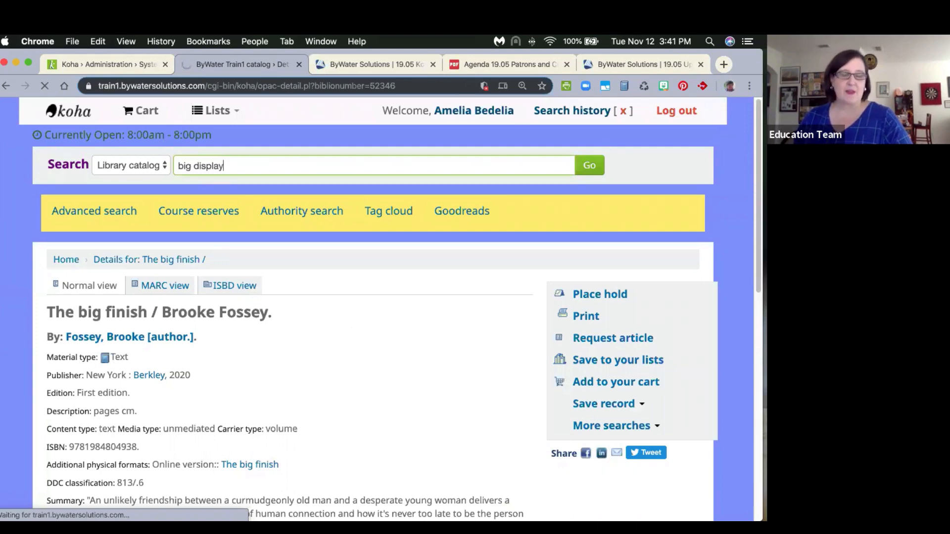
scroll(220, 184, "down", 6)
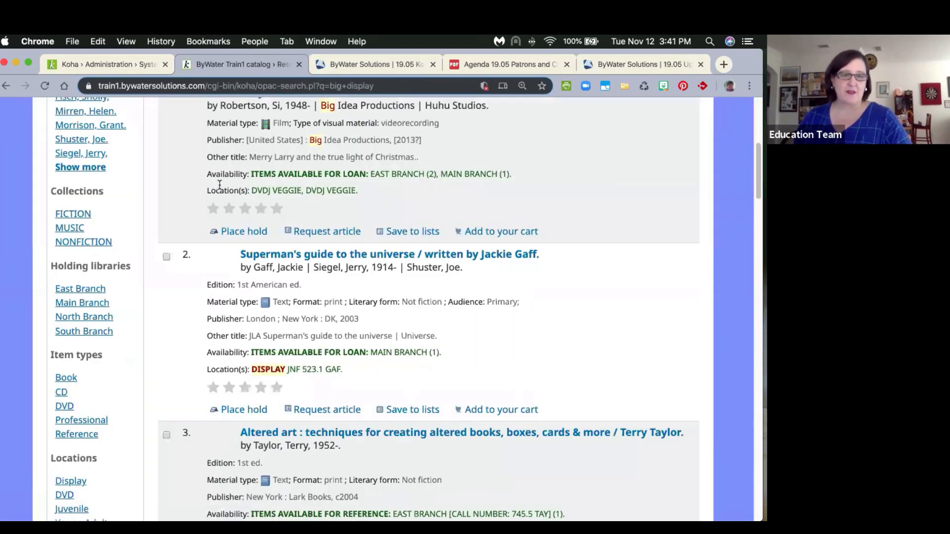
scroll(219, 184, "up", 6)
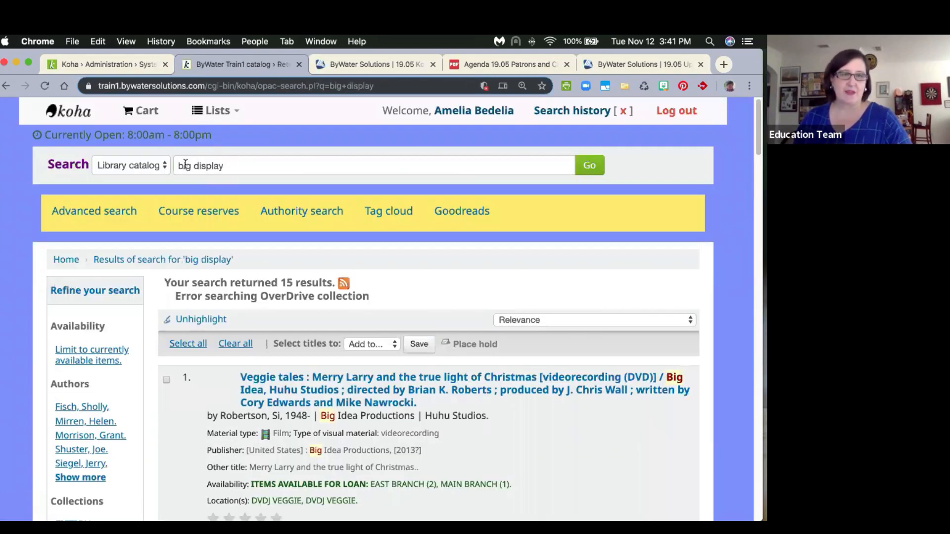
Search the public catalog for "big finish" and examine the availability shown for The big finish in the results.
double_click(196, 165)
type("finihs")
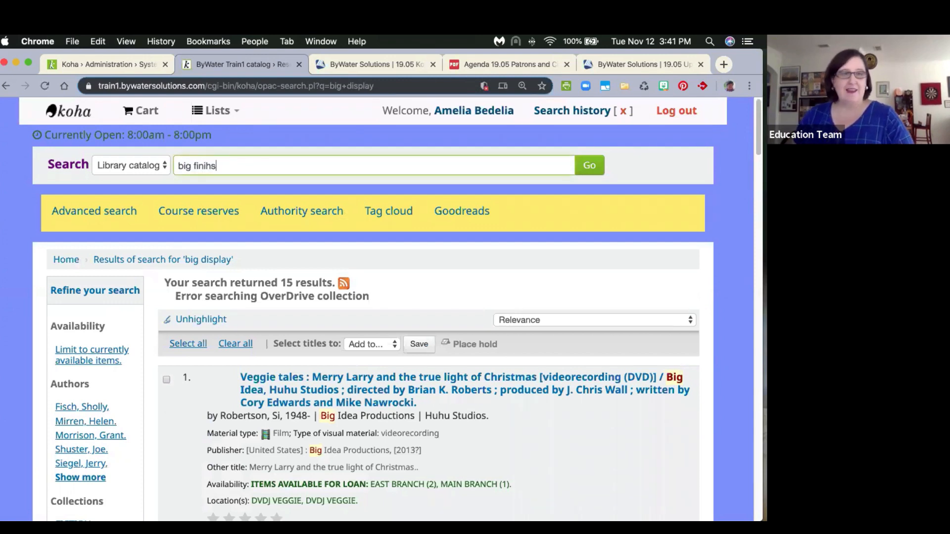
key("BackSpace")
key("BackSpace")
key("BackSpace")
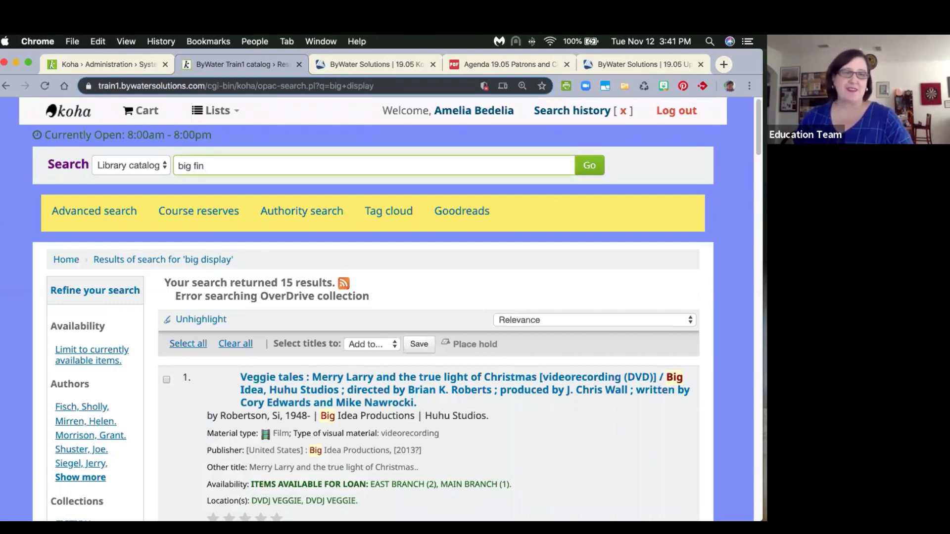
type("ish")
key("Return")
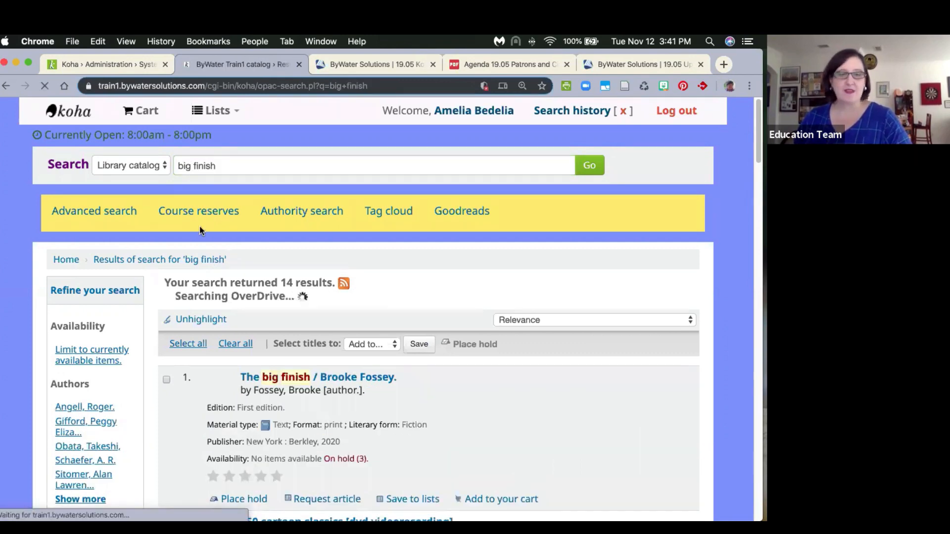
scroll(336, 210, "down", 5)
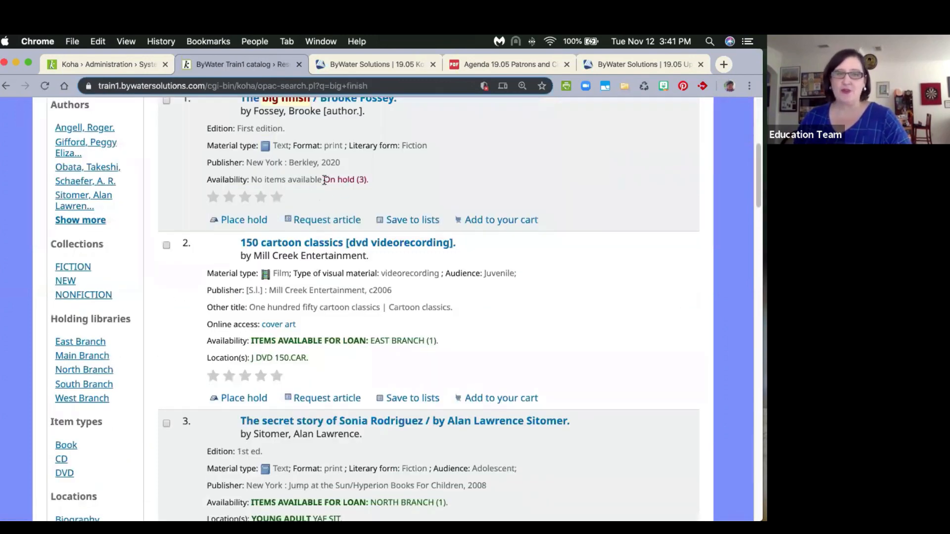
left_click_drag(323, 180, 403, 185)
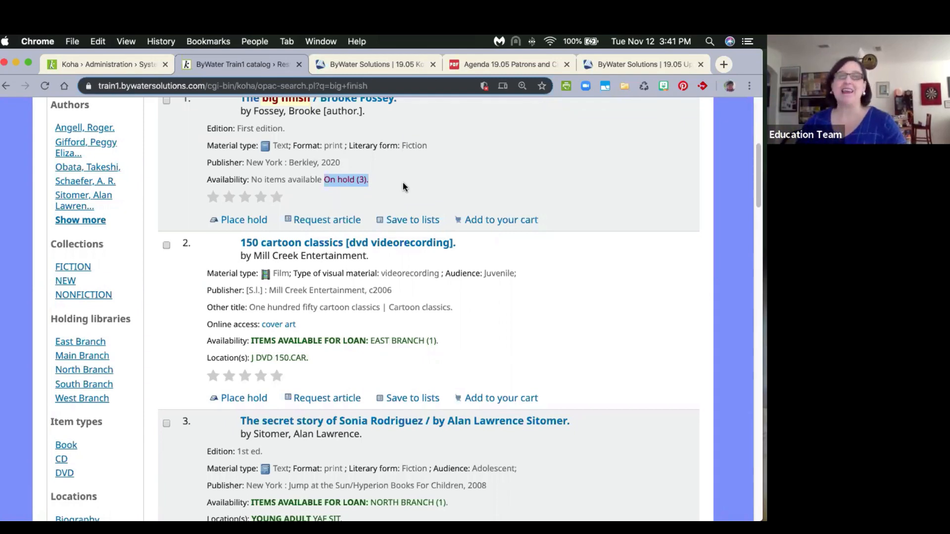
Switch to the staff client, look up the patron by first name for checkout and view the patron's holds.
left_click(85, 64)
left_click(50, 140)
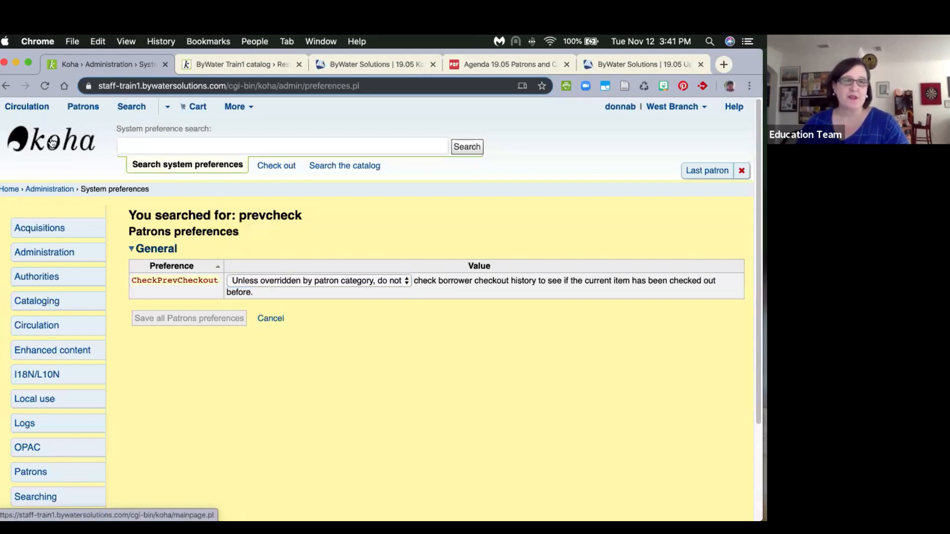
left_click(24, 108)
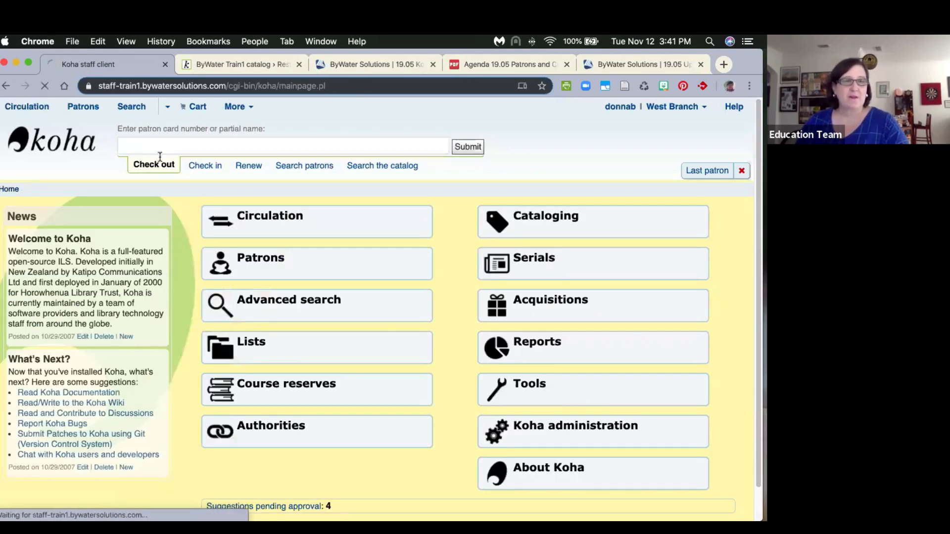
type("amelai")
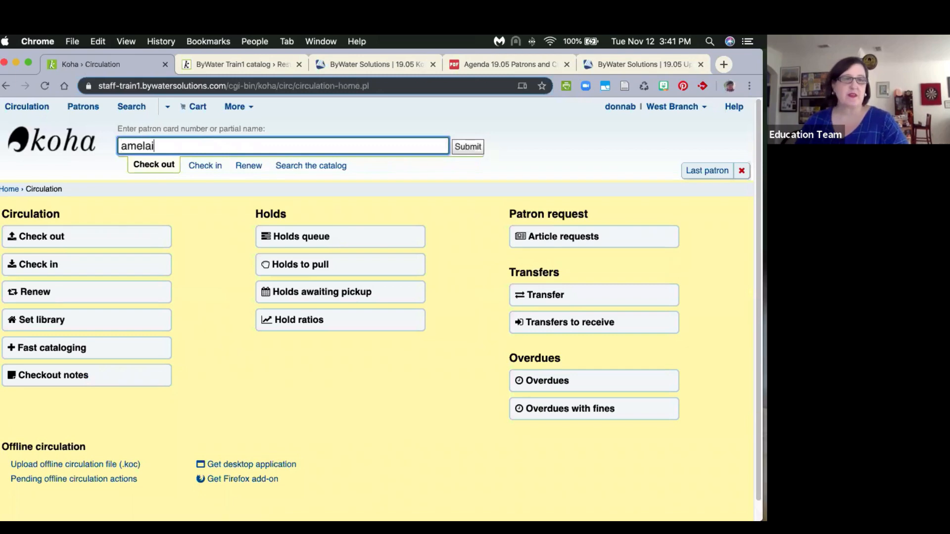
key("Return")
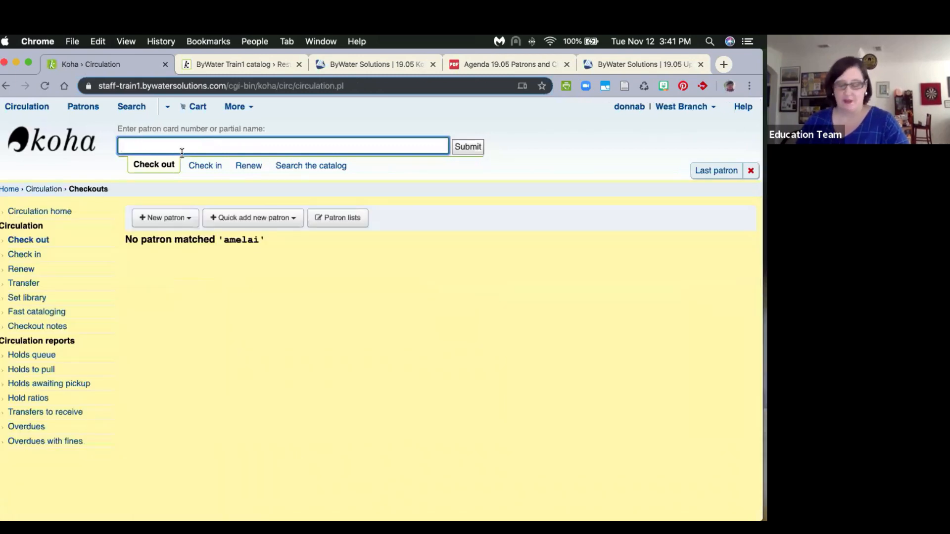
type("amelia")
key("Return")
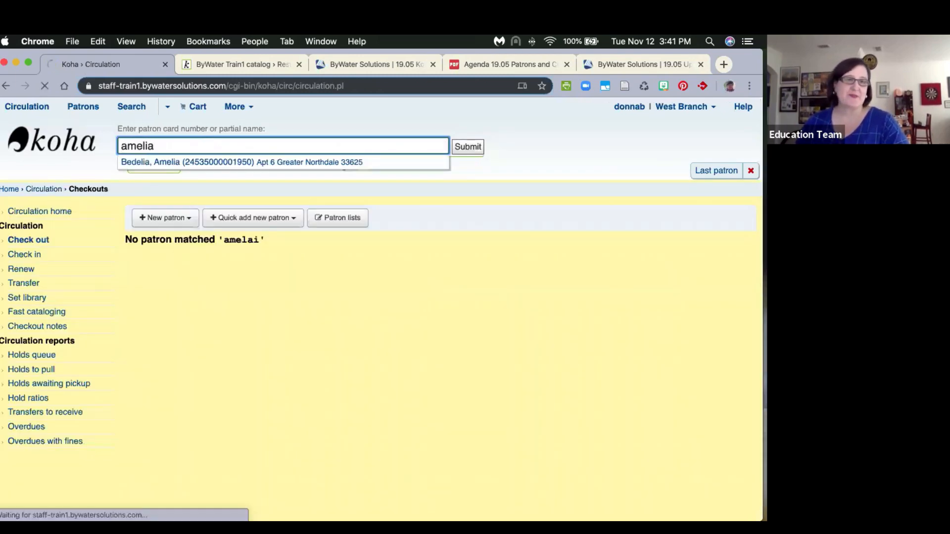
scroll(143, 402, "down", 5)
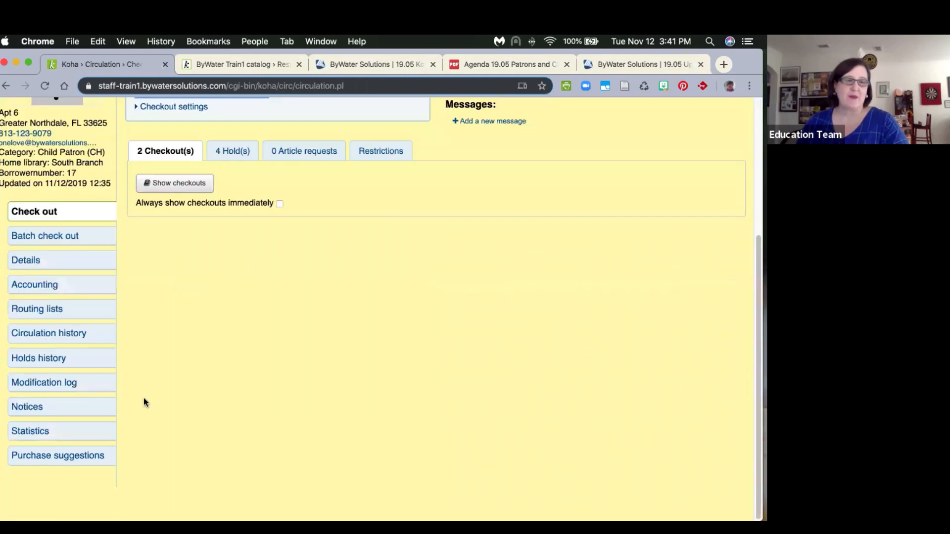
left_click(233, 151)
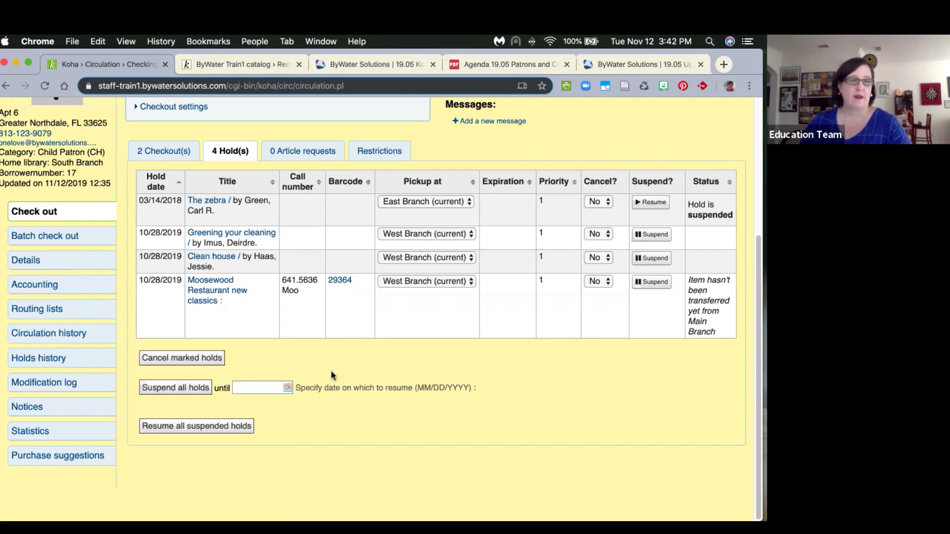
Open the circulation report of holds awaiting pickup and view the holds waiting over 7 days.
scroll(331, 371, "up", 5)
left_click(21, 108)
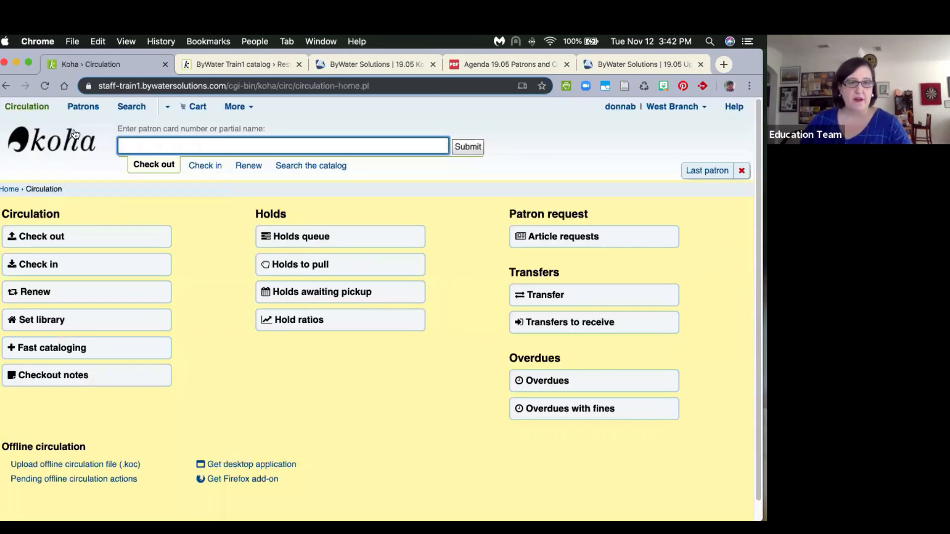
left_click(329, 292)
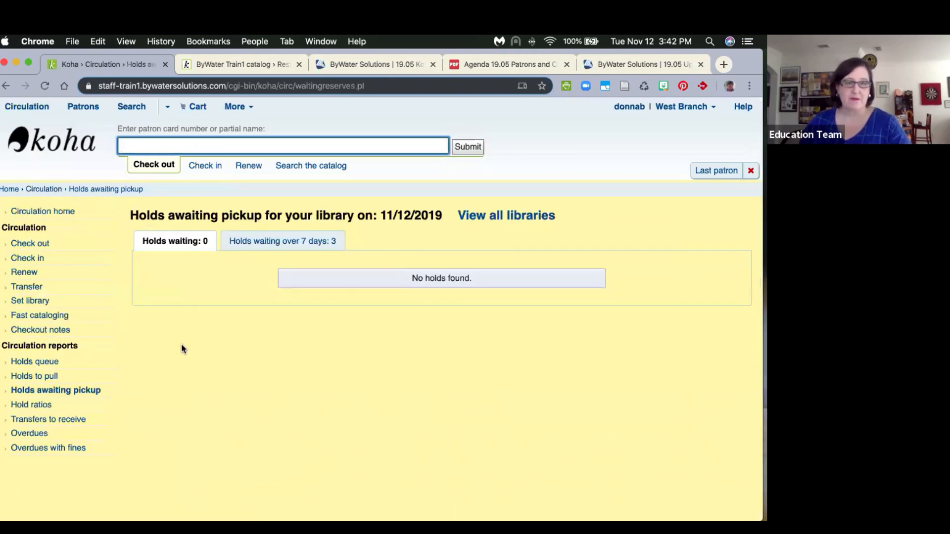
left_click(261, 243)
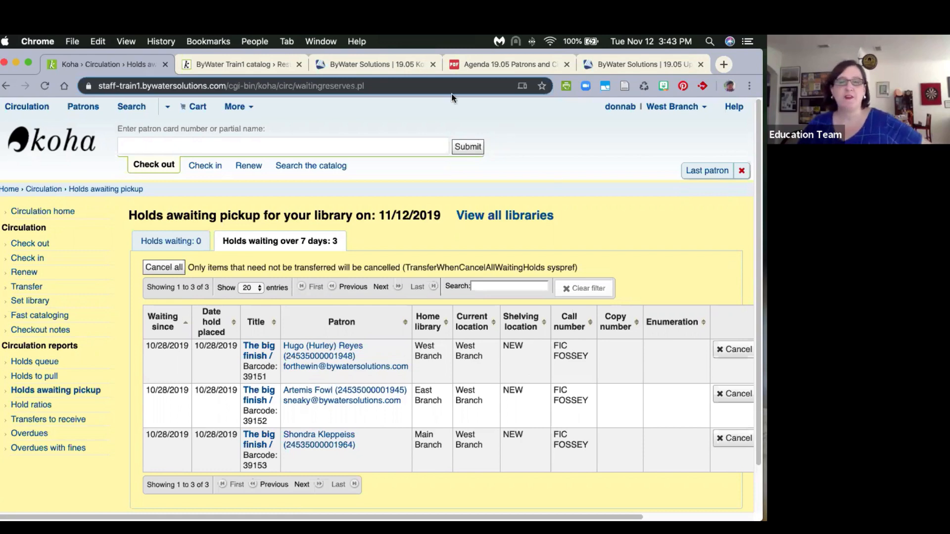
Go to Koha administration and open the column configuration for tables.
left_click(237, 108)
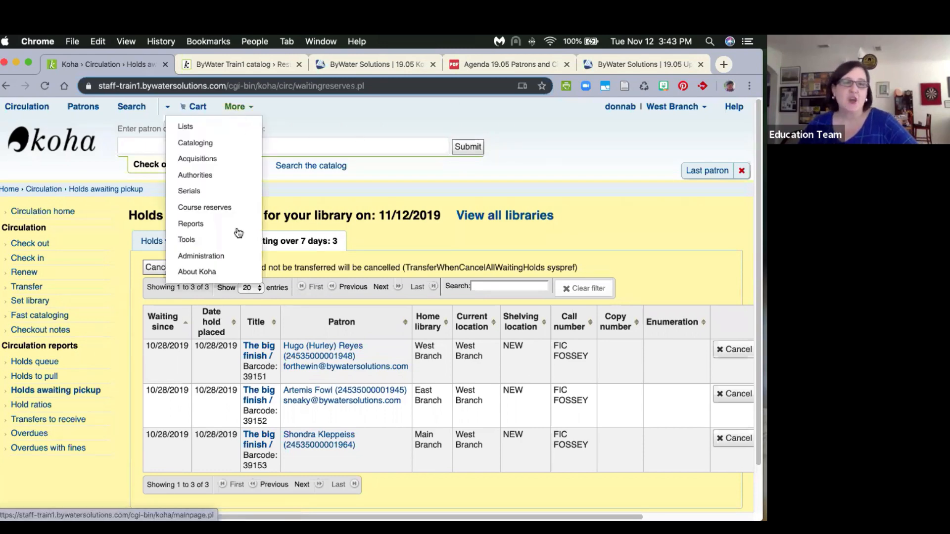
left_click(224, 255)
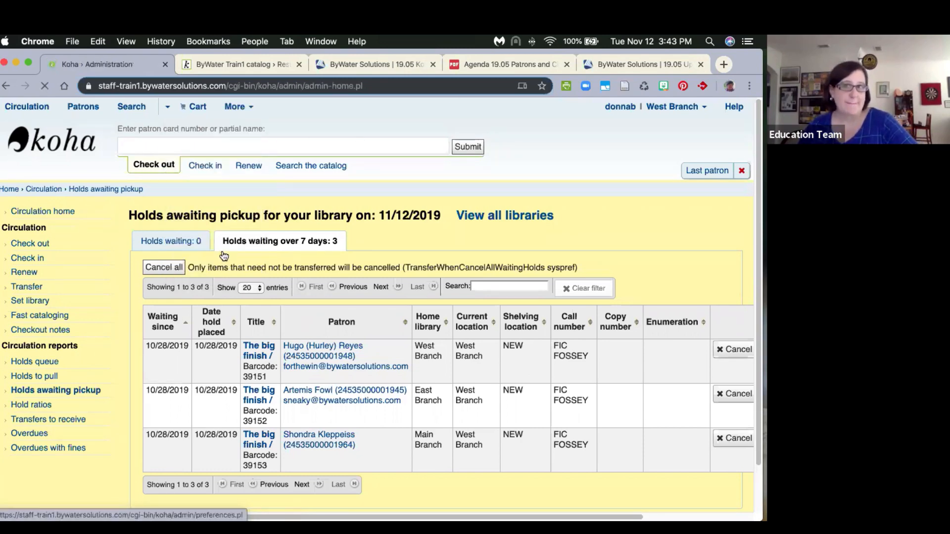
scroll(409, 449, "down", 15)
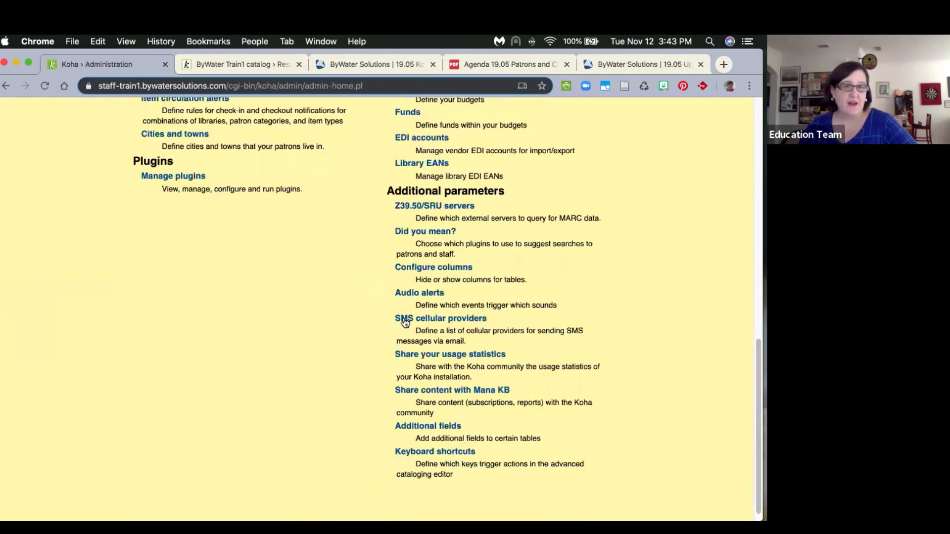
left_click(405, 267)
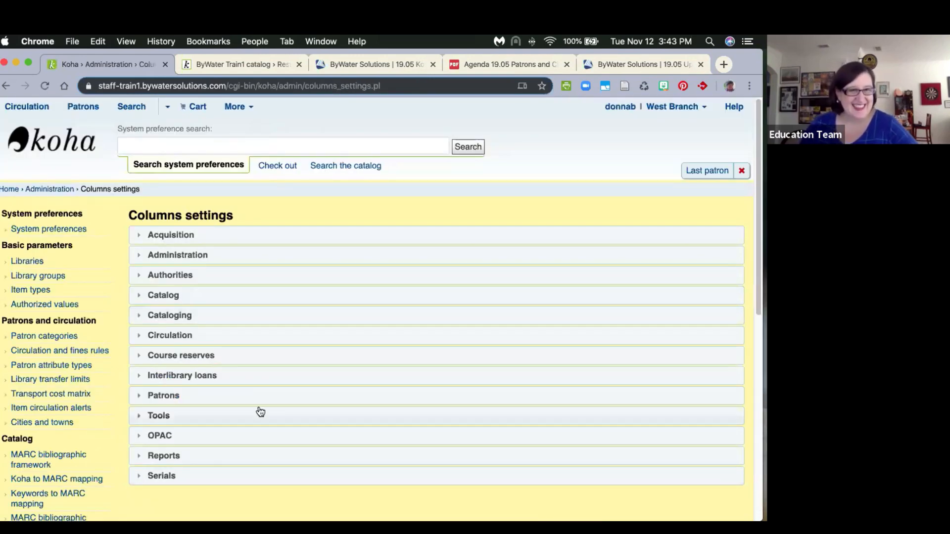
Expand the Circulation column settings and examine which table columns can be hidden by default or locked from toggling.
left_click(227, 338)
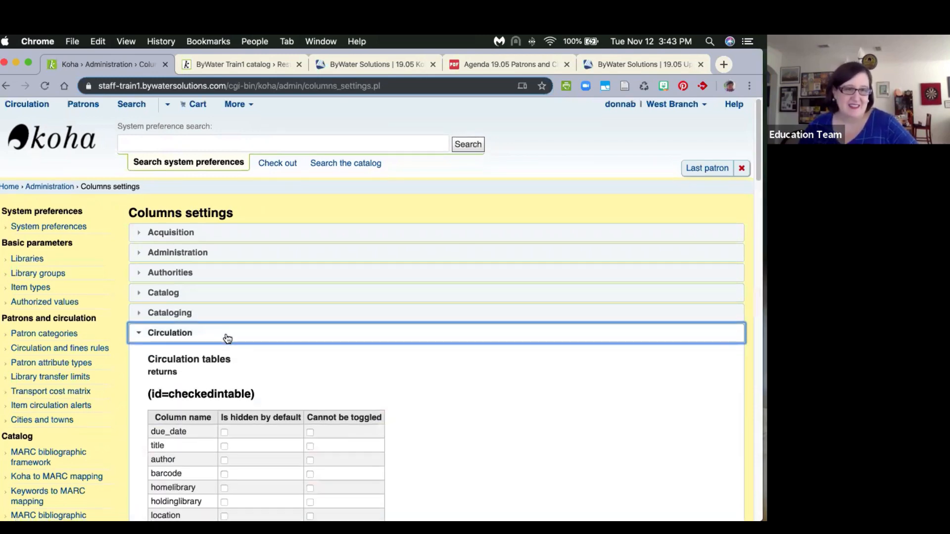
scroll(227, 338, "down", 3)
scroll(227, 338, "down", 10)
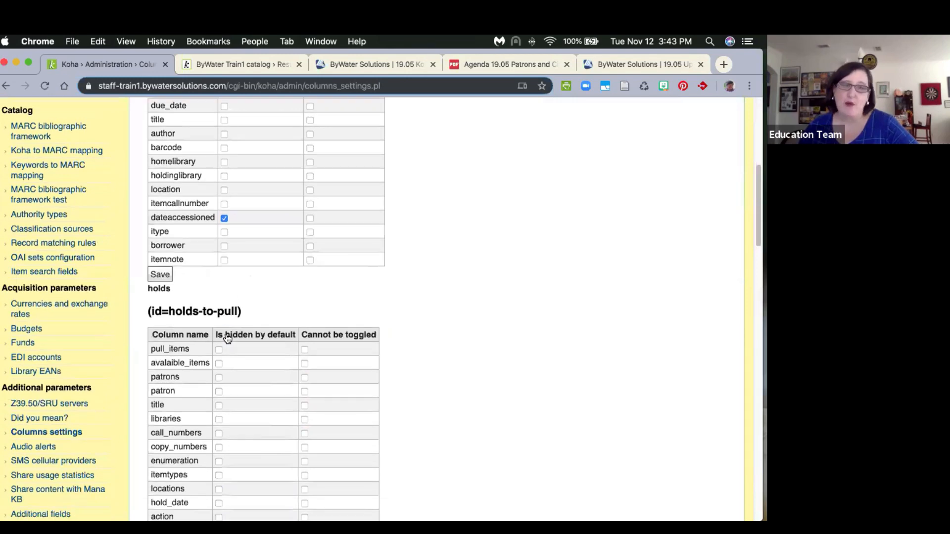
scroll(225, 334, "down", 6)
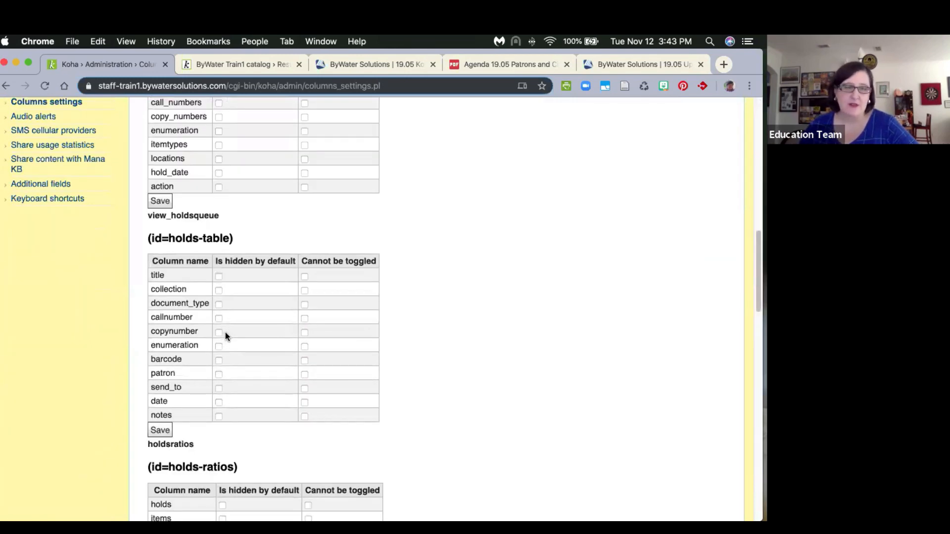
scroll(224, 336, "down", 7)
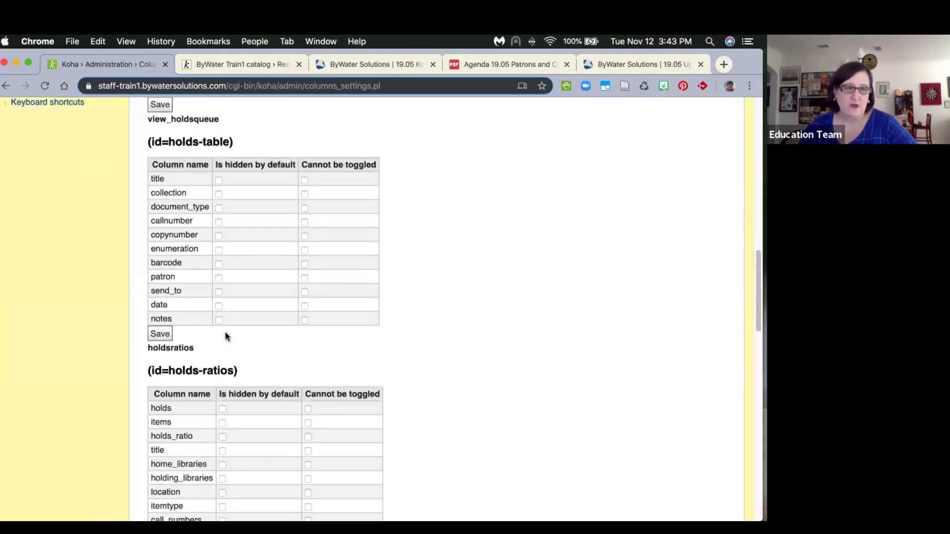
scroll(225, 336, "down", 9)
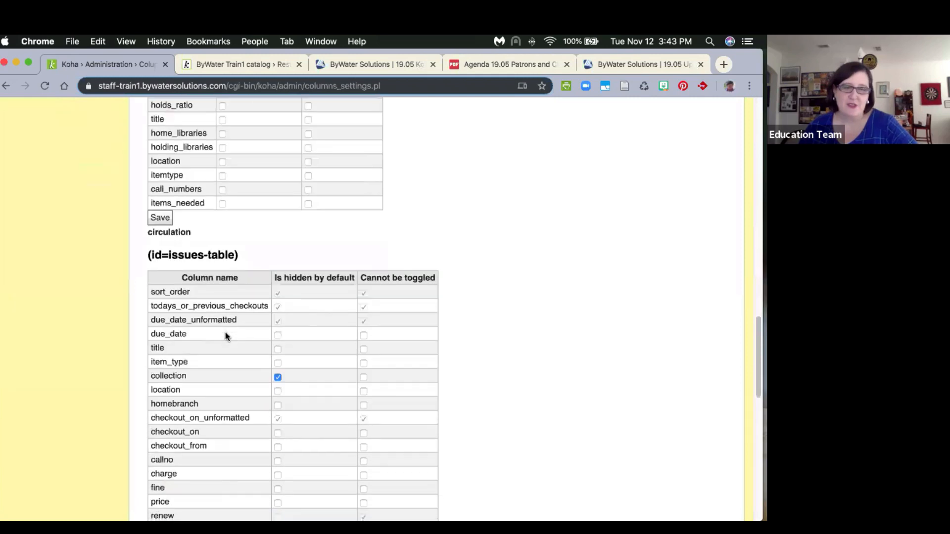
scroll(225, 336, "down", 10)
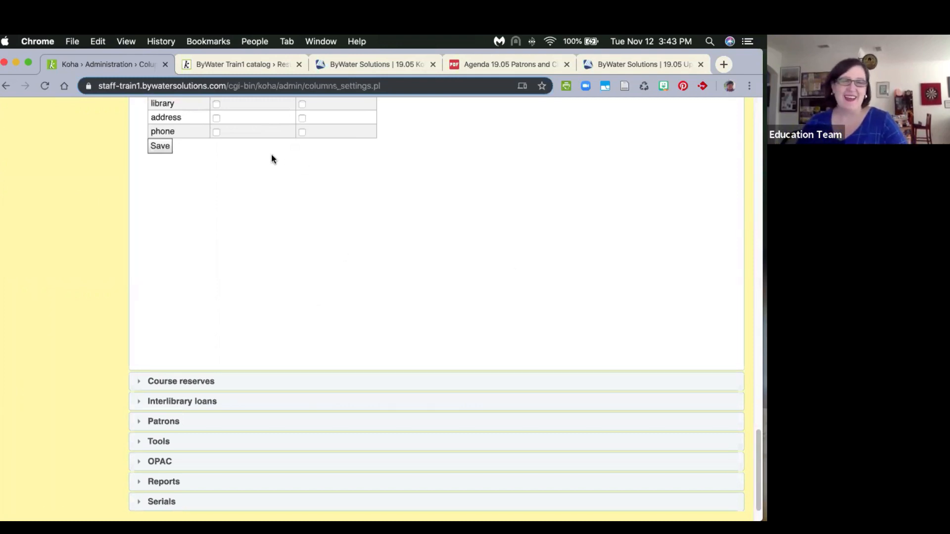
scroll(271, 158, "up", 20)
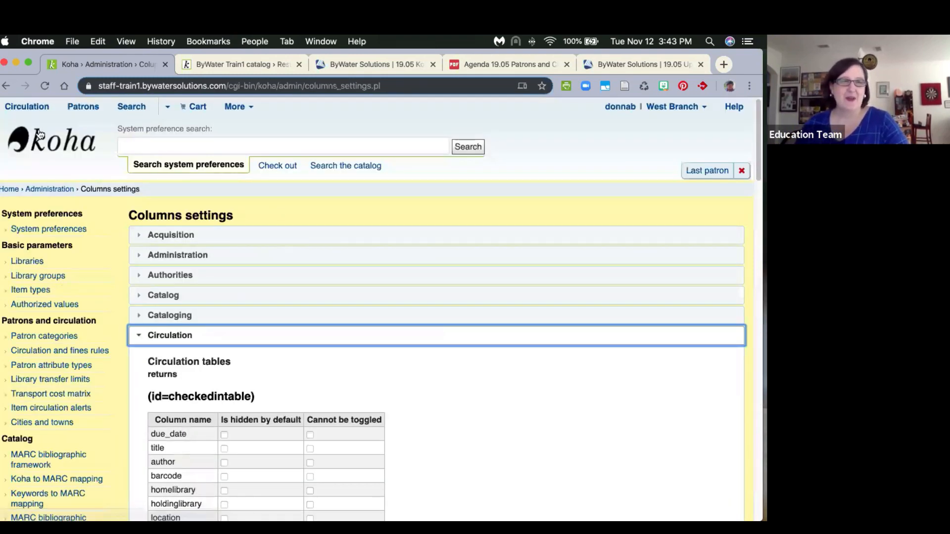
Return to the staff home page and look up another patron by full name to view their checkout page.
left_click(39, 134)
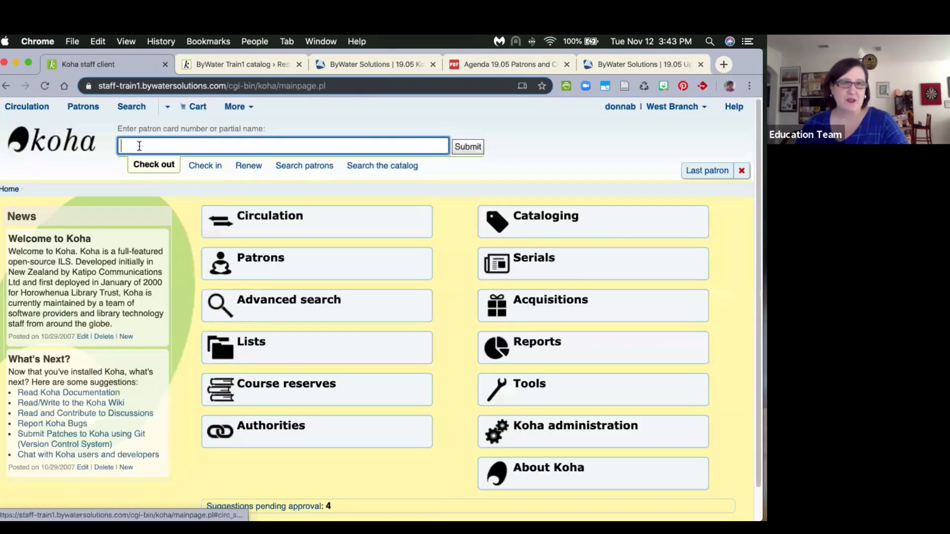
type("lima bea")
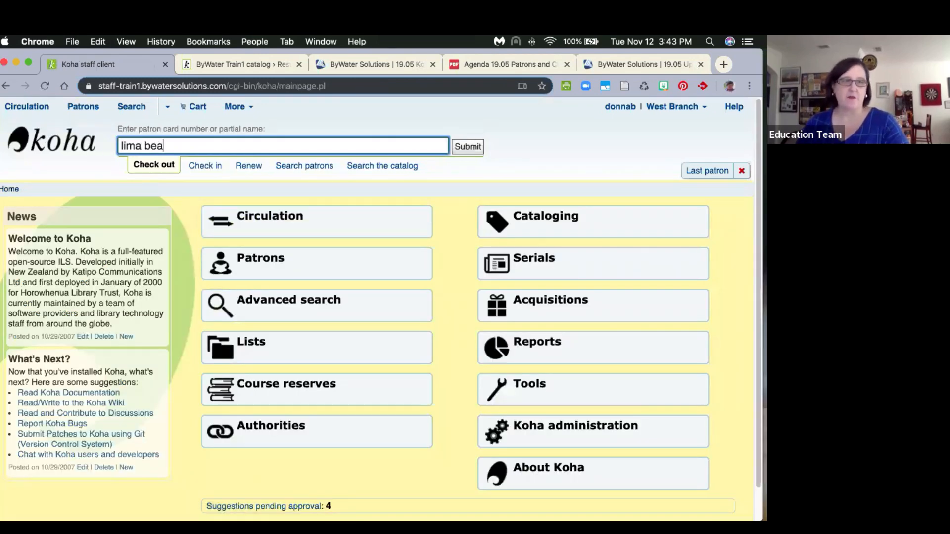
type("n")
key("Return")
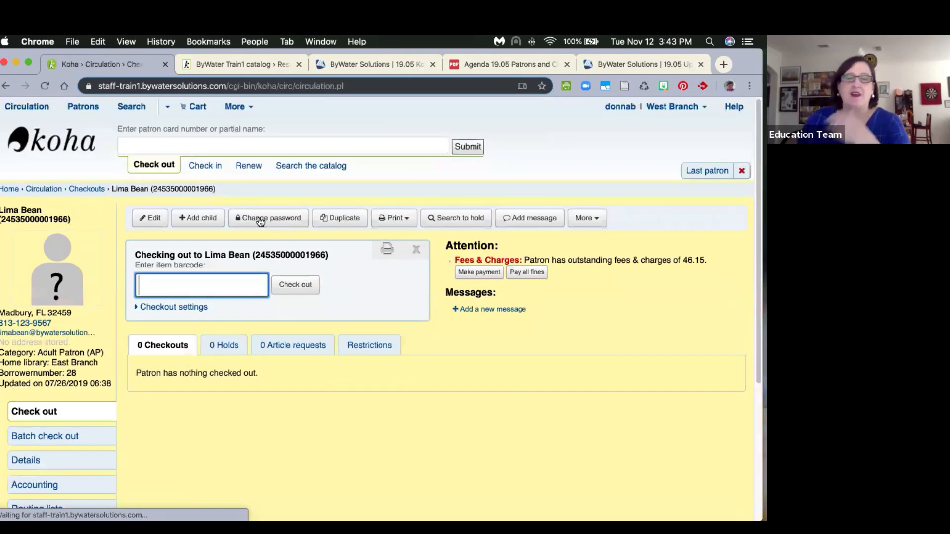
scroll(260, 221, "down", 2)
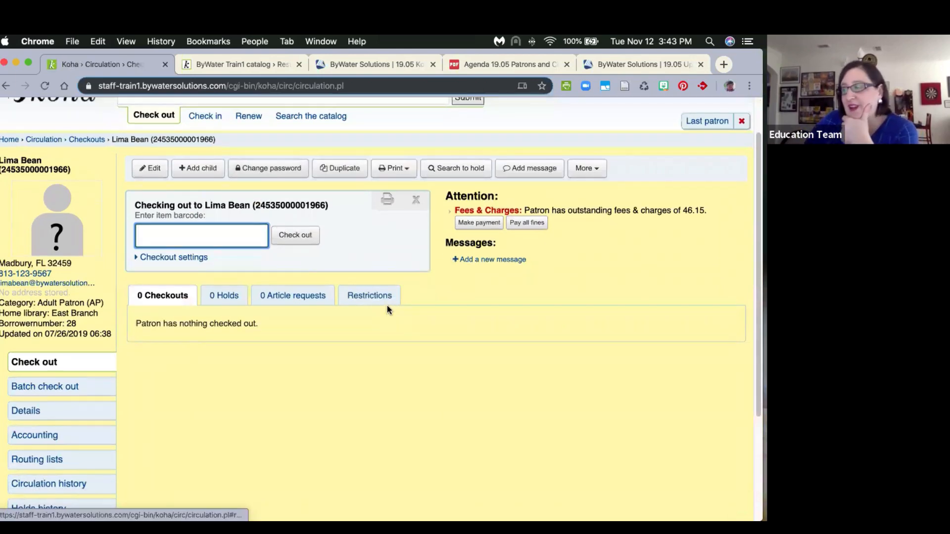
scroll(395, 312, "down", 2)
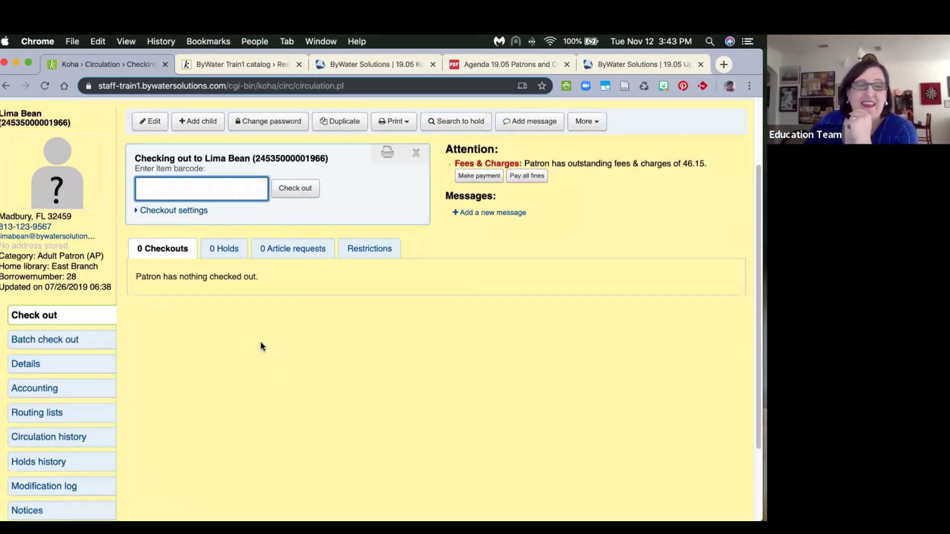
Open the patron's accounting, review the list of transactions and return to the outstanding charges available for payment.
left_click(43, 397)
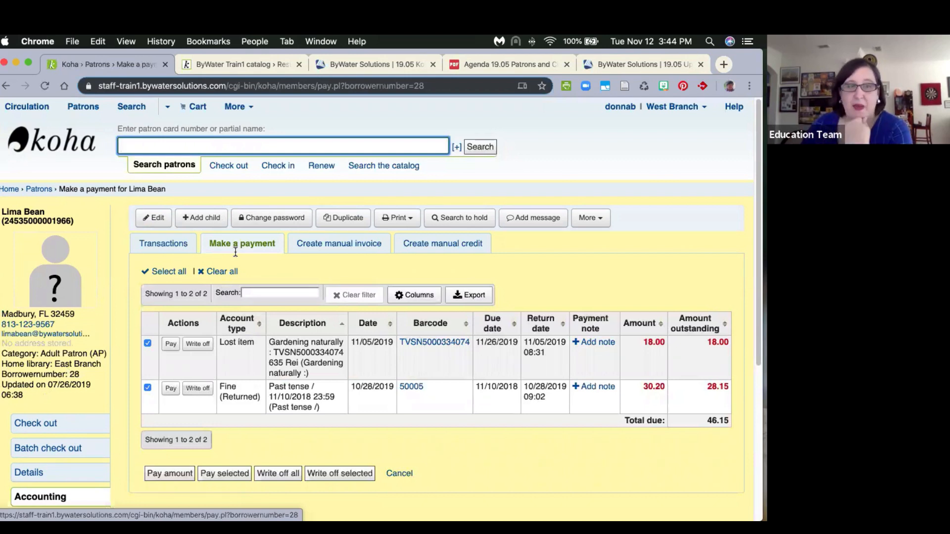
left_click(167, 252)
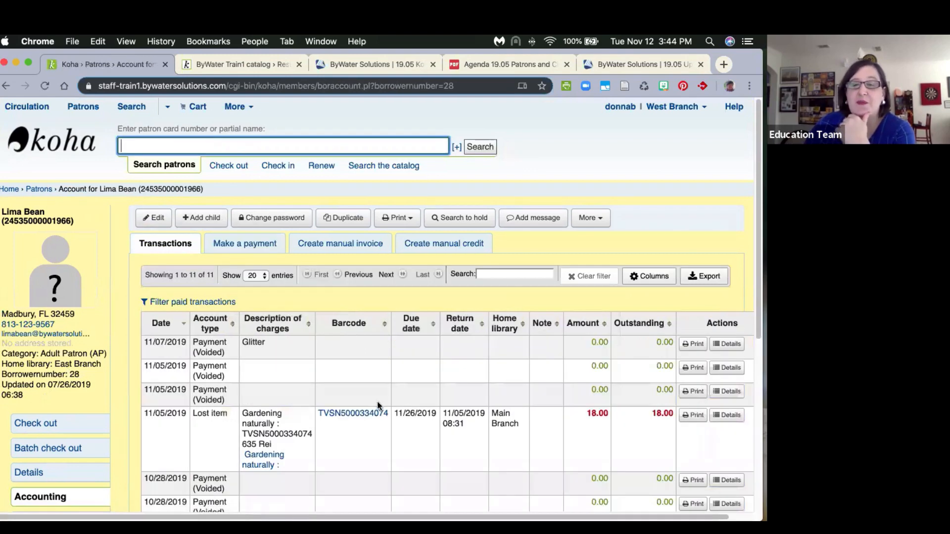
scroll(379, 405, "down", 5)
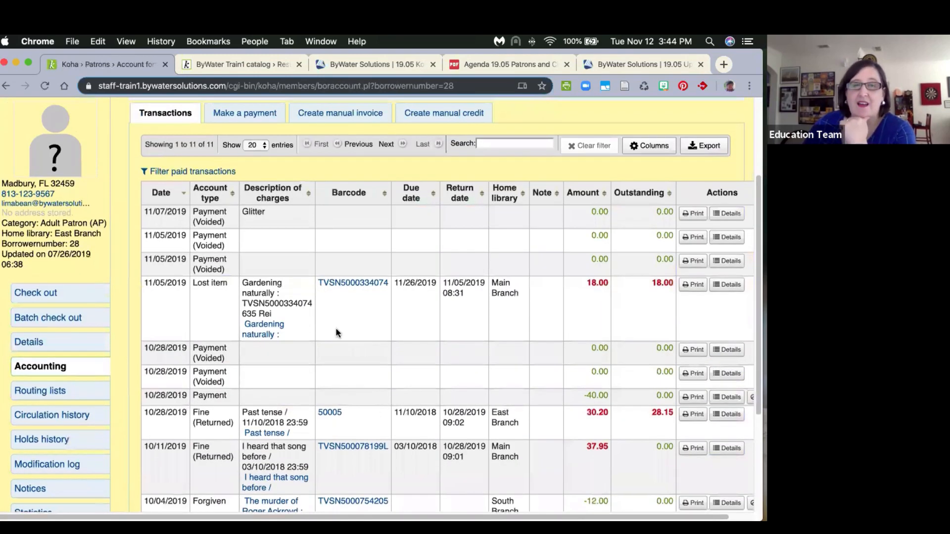
scroll(336, 333, "up", 5)
left_click(245, 244)
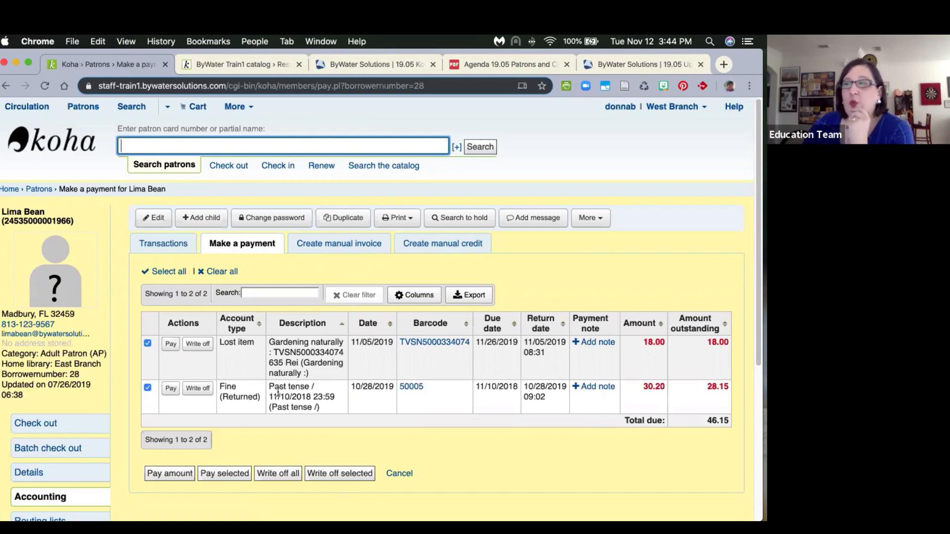
Review the patron's full transaction history and go back to the charges available for payment.
left_click(164, 252)
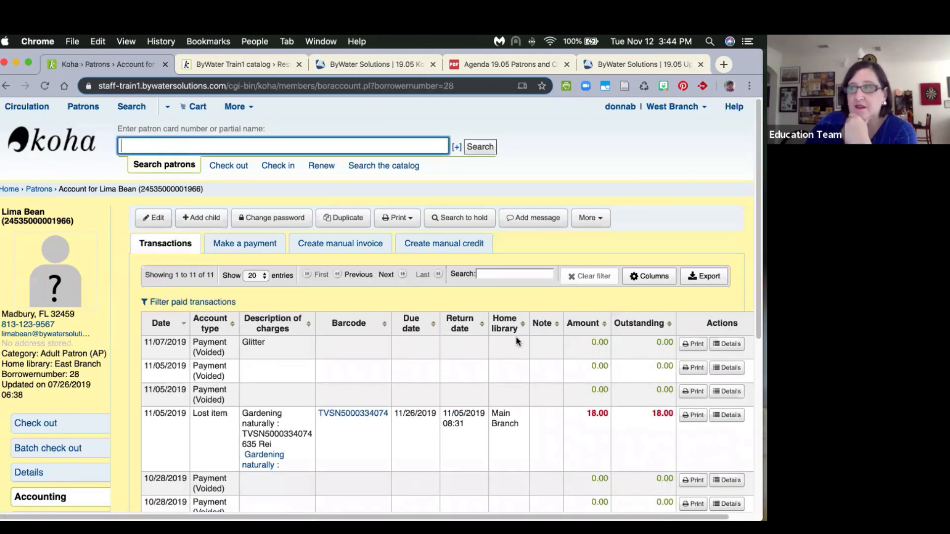
scroll(515, 337, "down", 1)
scroll(516, 337, "down", 5)
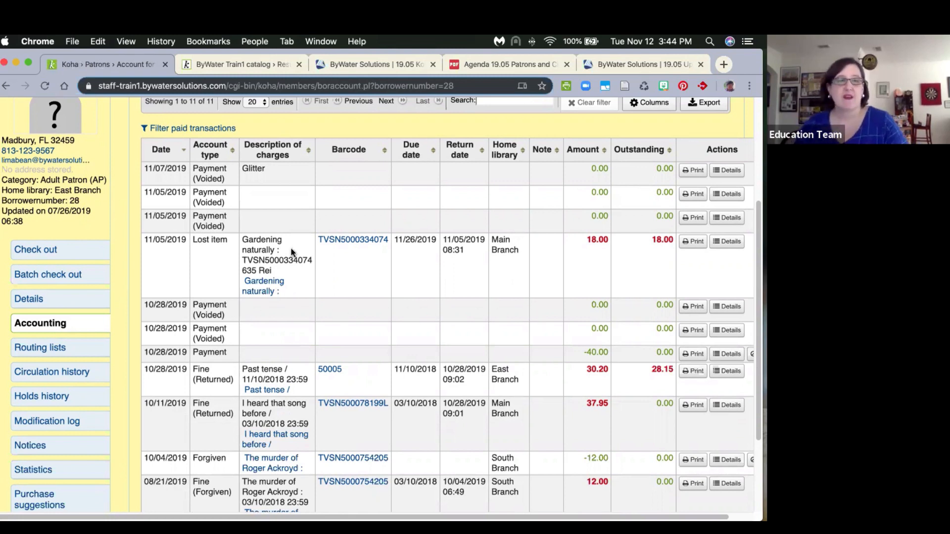
scroll(292, 252, "up", 2)
scroll(292, 253, "up", 2)
left_click(250, 150)
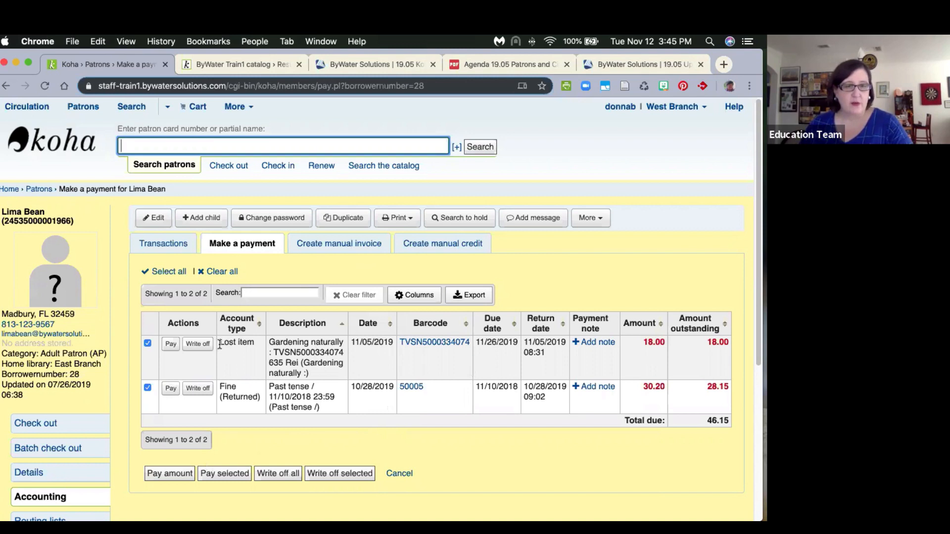
Examine the account type and description of the lost item charge and the returned fine, including the call number in the description.
left_click_drag(220, 345, 255, 344)
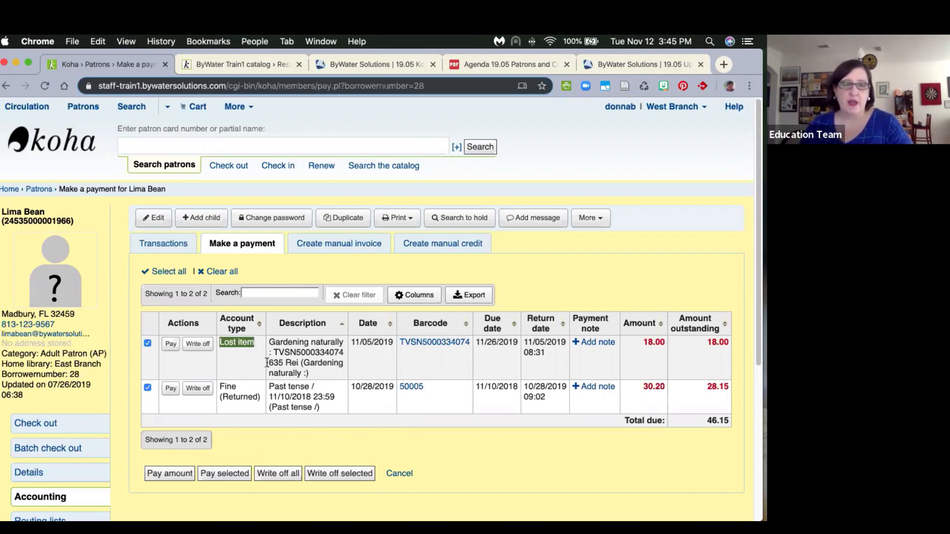
left_click_drag(267, 362, 297, 363)
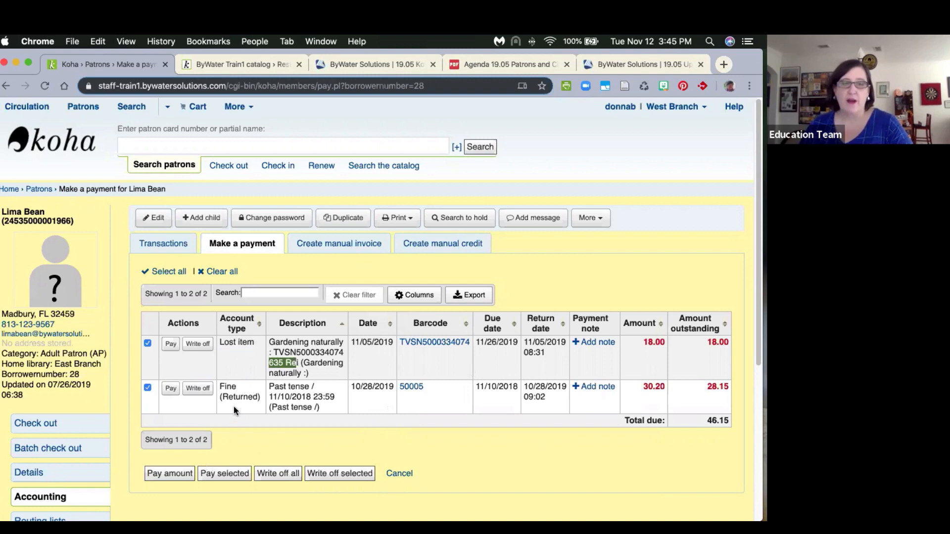
left_click(241, 390)
left_click_drag(211, 389, 213, 395)
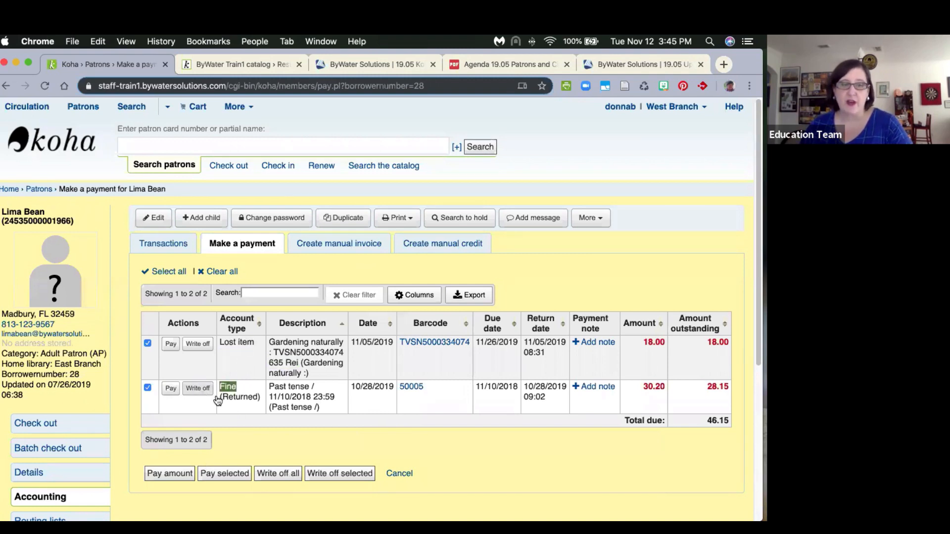
left_click_drag(332, 409, 265, 392)
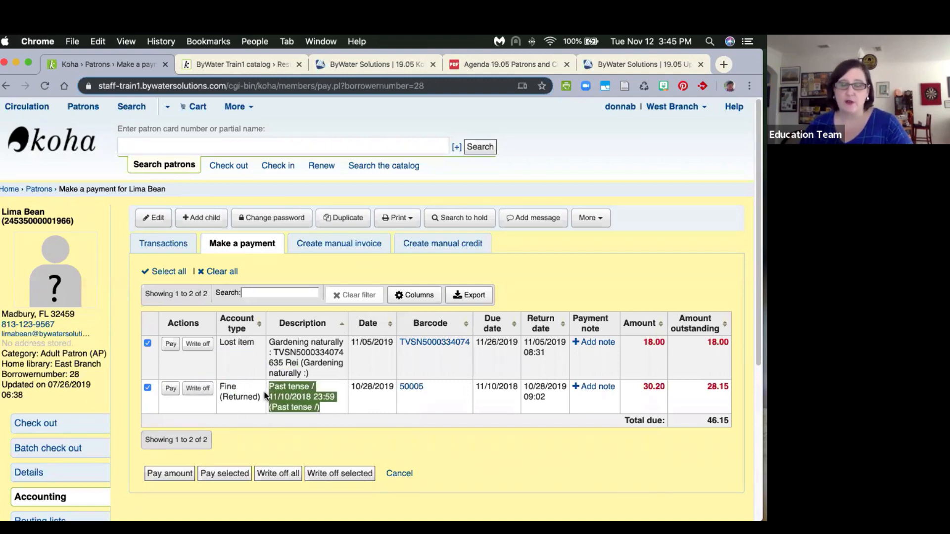
left_click(319, 366)
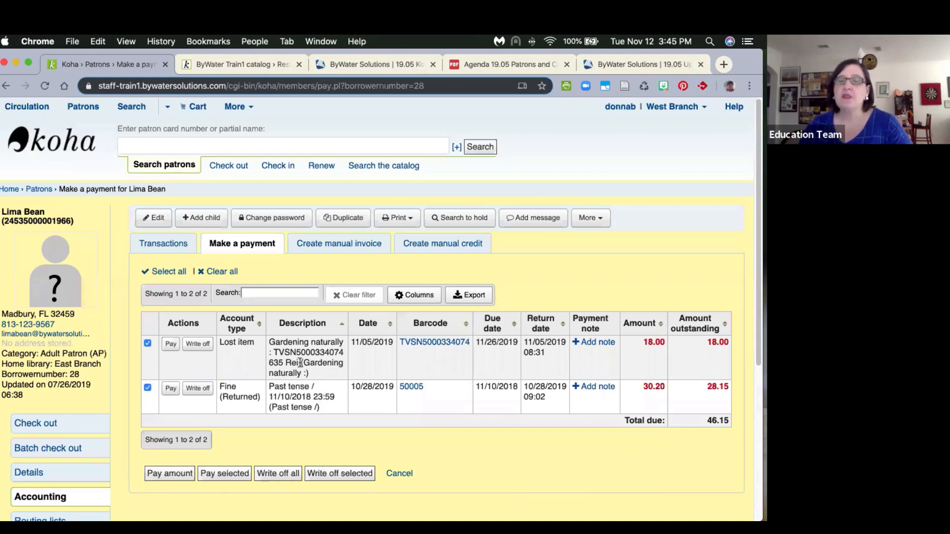
left_click_drag(300, 367, 266, 366)
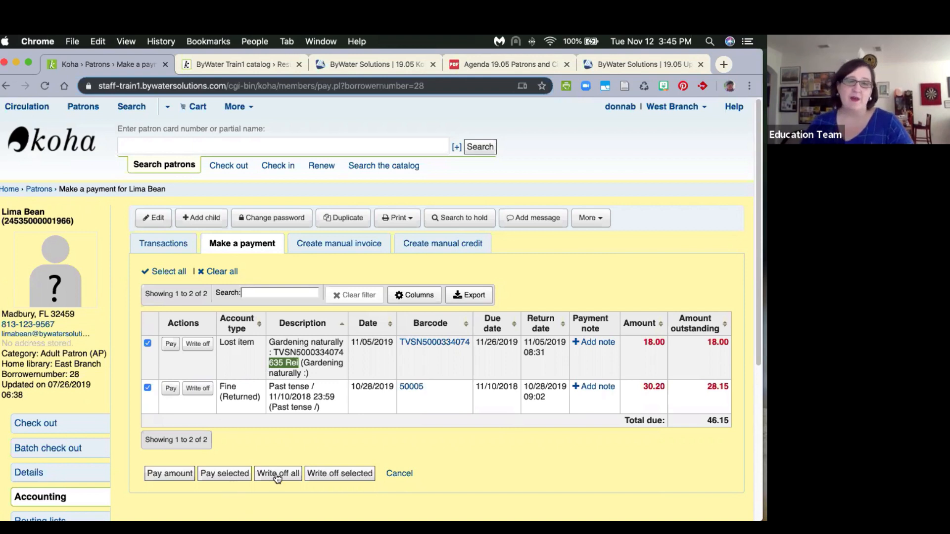
left_click(290, 450)
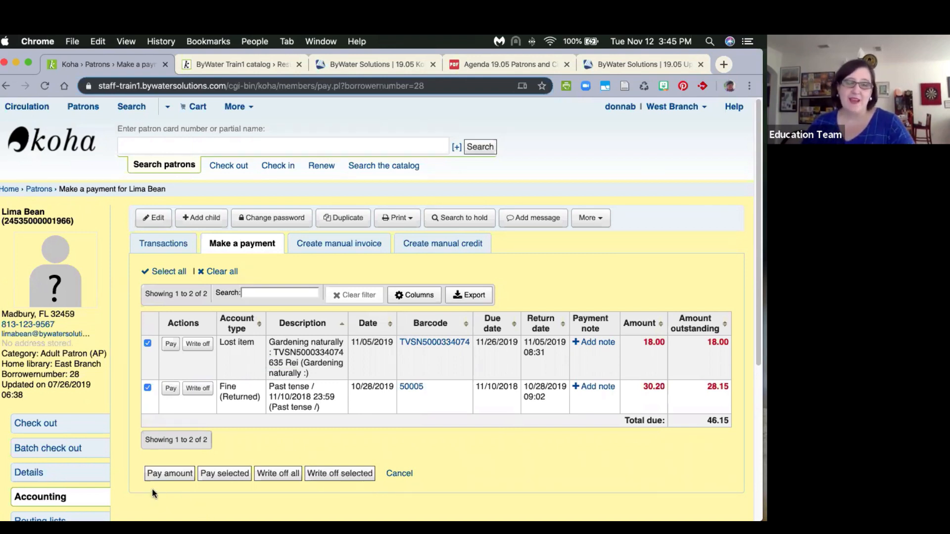
Open the form for paying an amount toward all fines and examine its Change to give field.
left_click(175, 476)
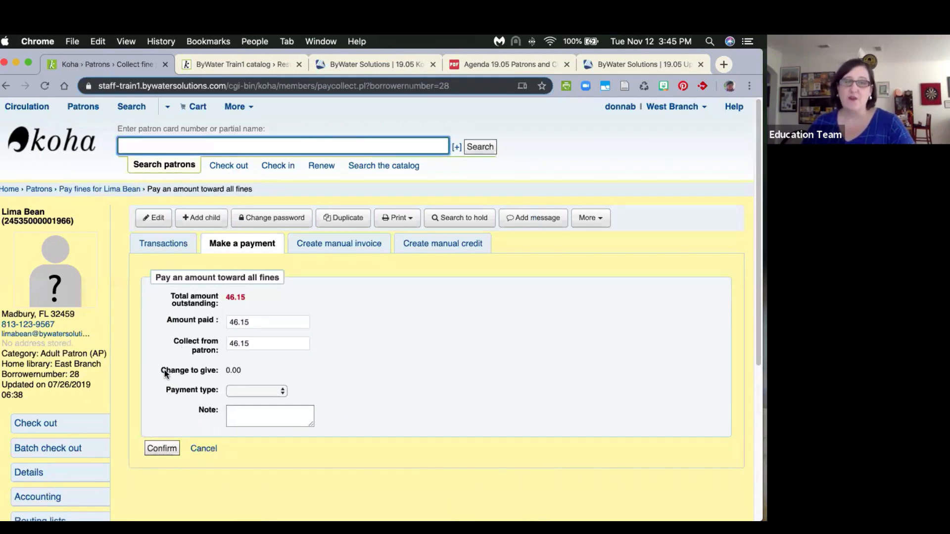
left_click_drag(154, 370, 264, 370)
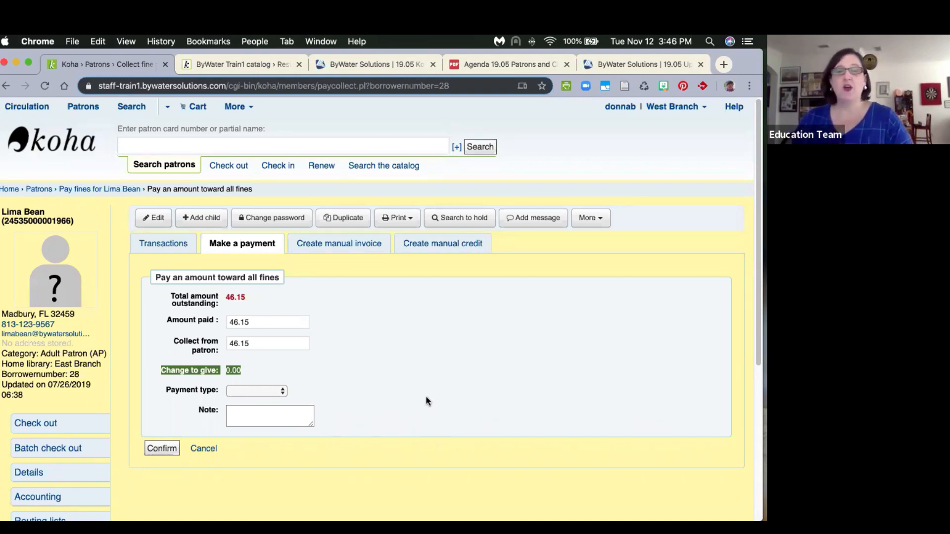
left_click(373, 368)
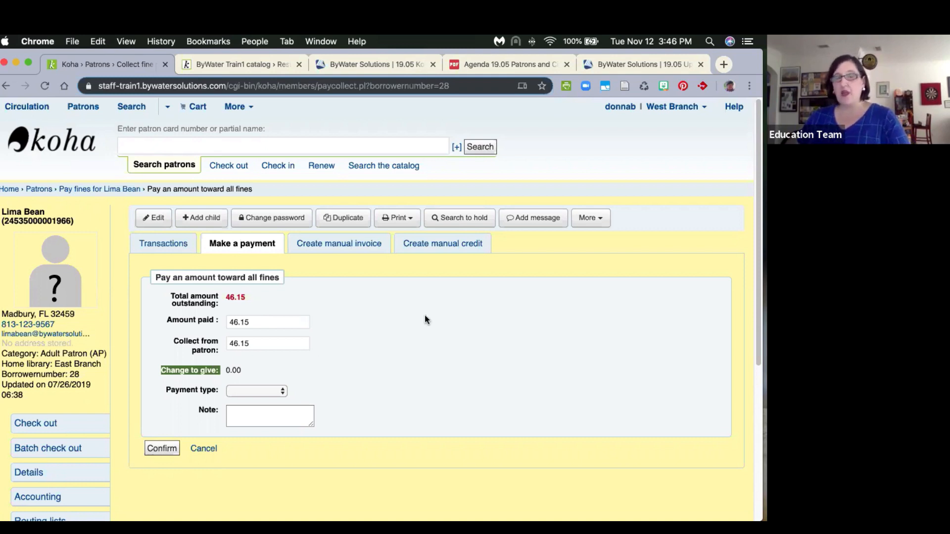
Set the amount paid to 18.15 and the amount collected from the patron to 20, and check the calculated change.
left_click_drag(268, 319, 208, 325)
type("18")
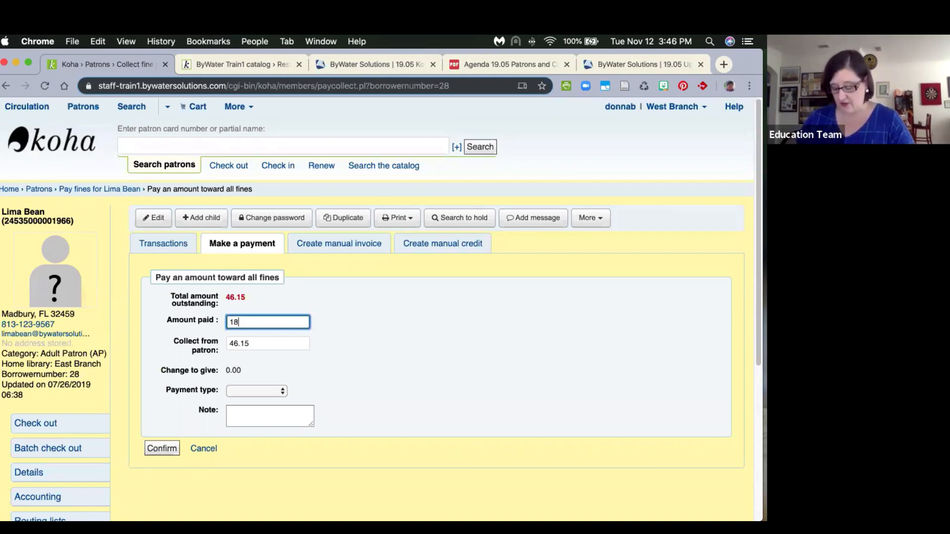
type(".15")
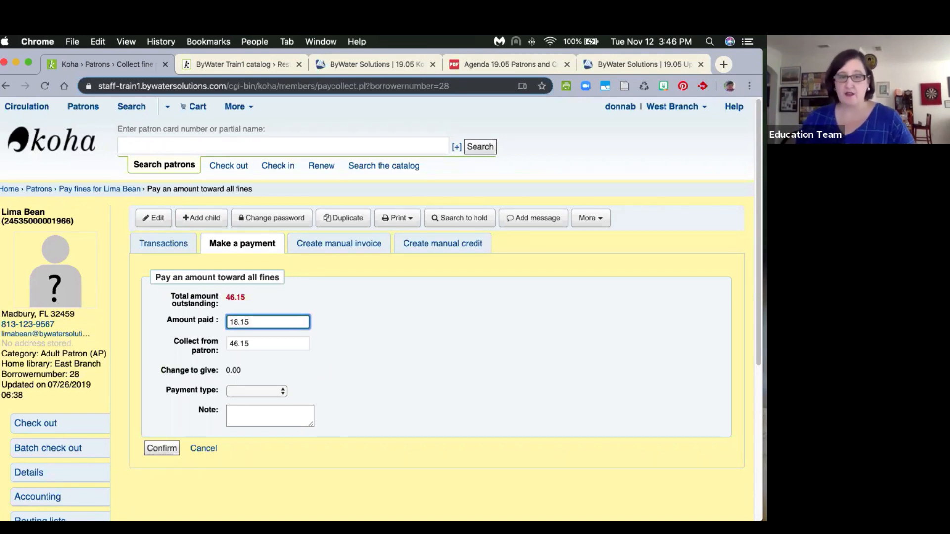
left_click_drag(260, 344, 205, 341)
type("20")
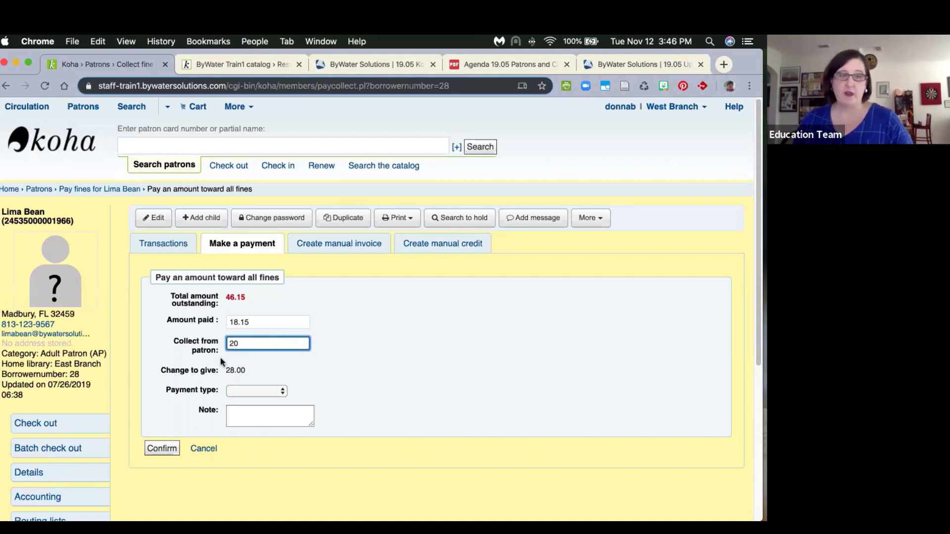
left_click(261, 368)
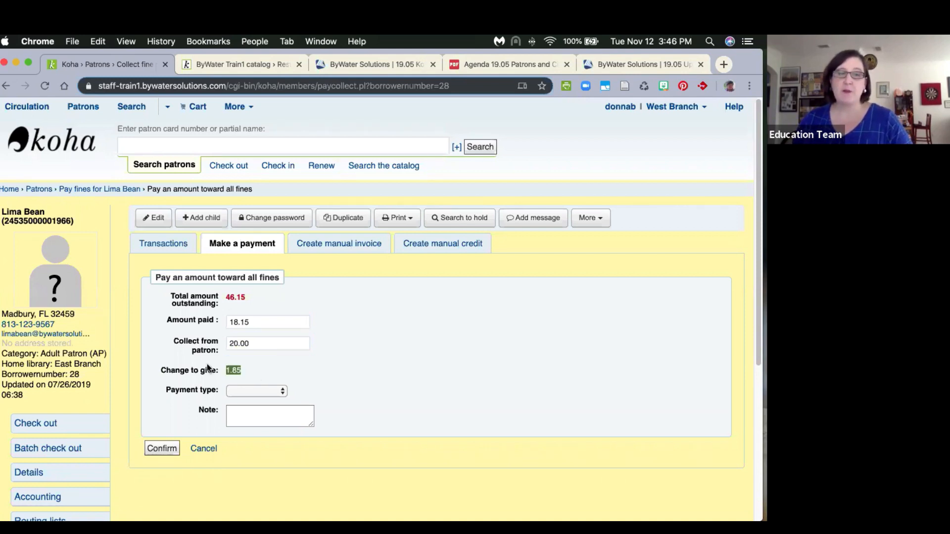
left_click_drag(161, 370, 244, 369)
left_click(243, 369)
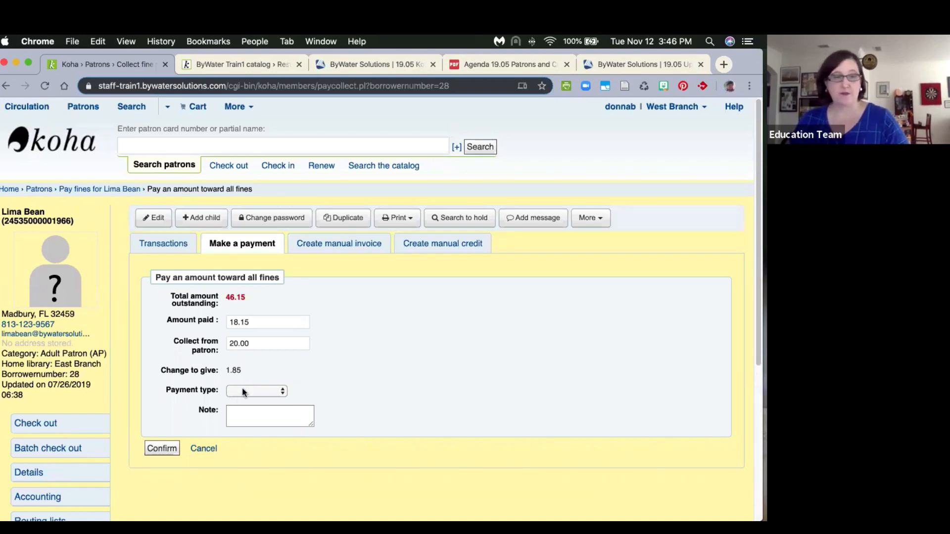
Choose Glitter as the payment type and confirm the payment, accepting that change is given.
left_click(242, 391)
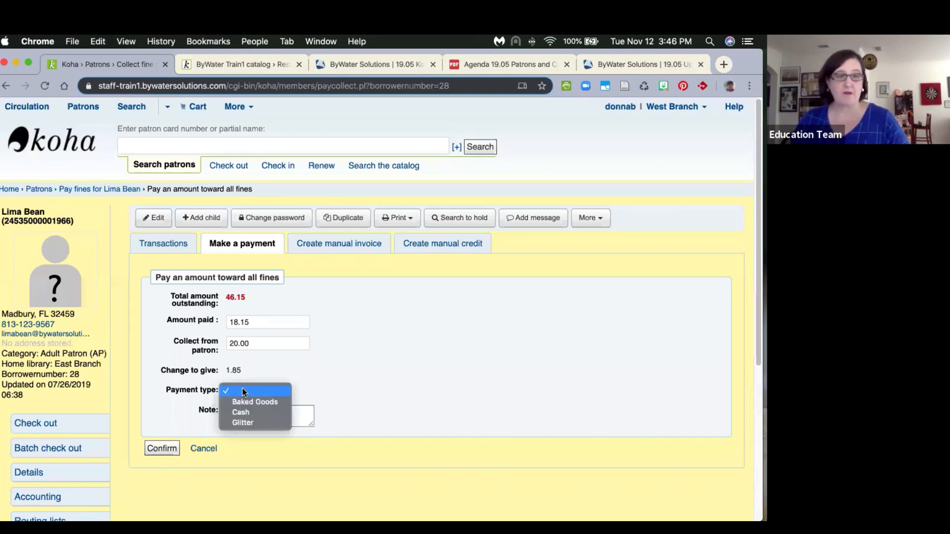
left_click(266, 422)
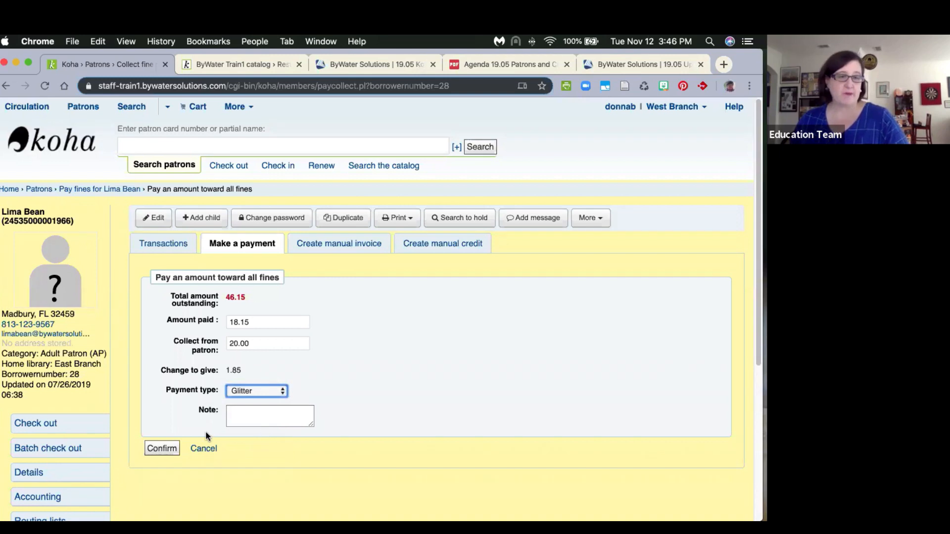
left_click(160, 448)
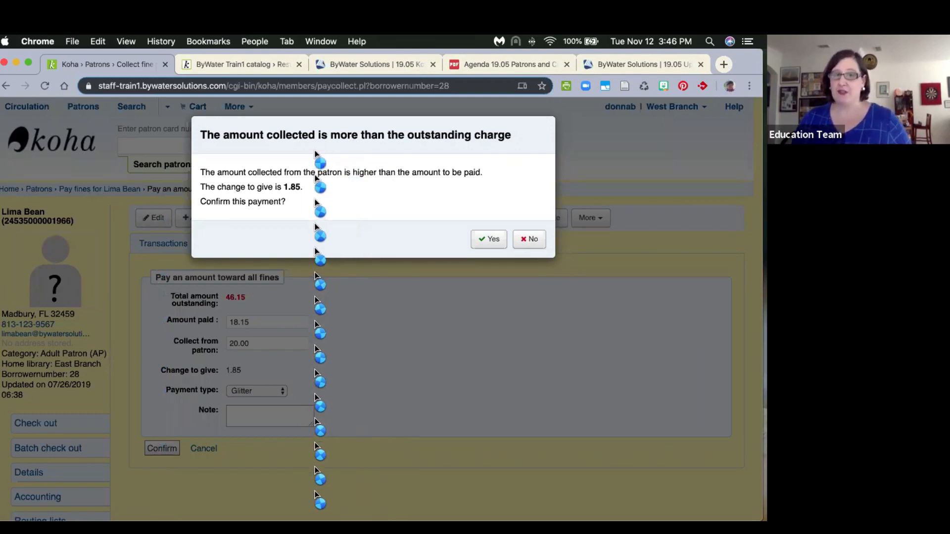
left_click(481, 241)
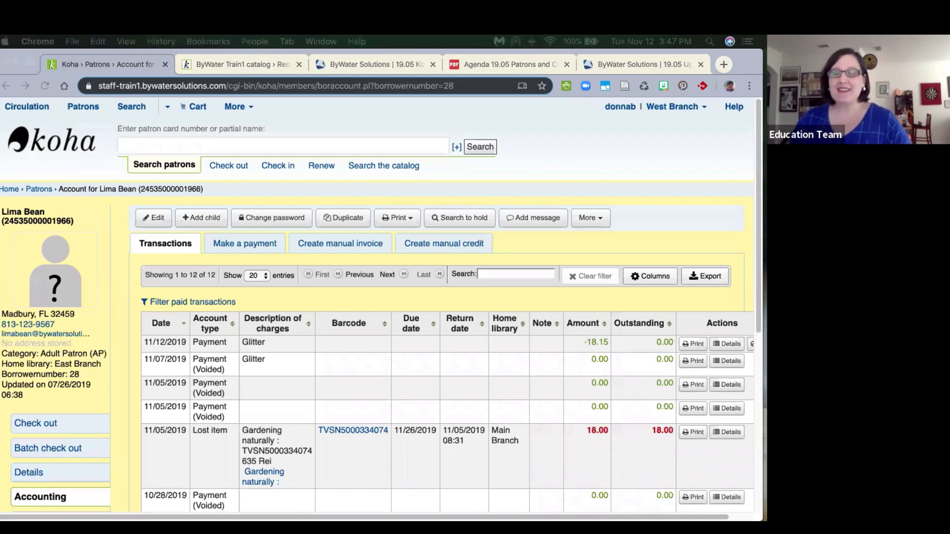
Open the print preview of the 11/12/2019 payment's fee receipt, enlarge it to inspect the contents, and cancel printing.
scroll(476, 371, "down", 1)
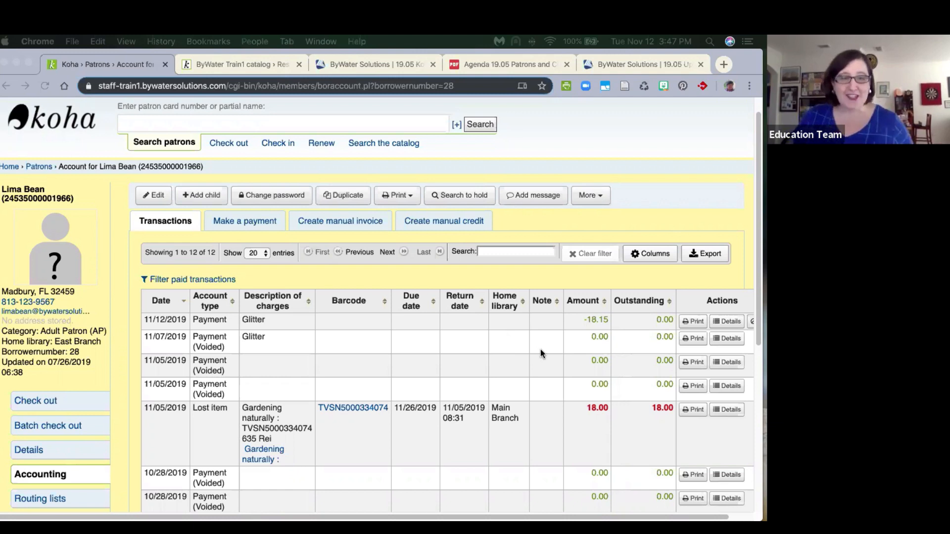
left_click(695, 321)
left_click(696, 322)
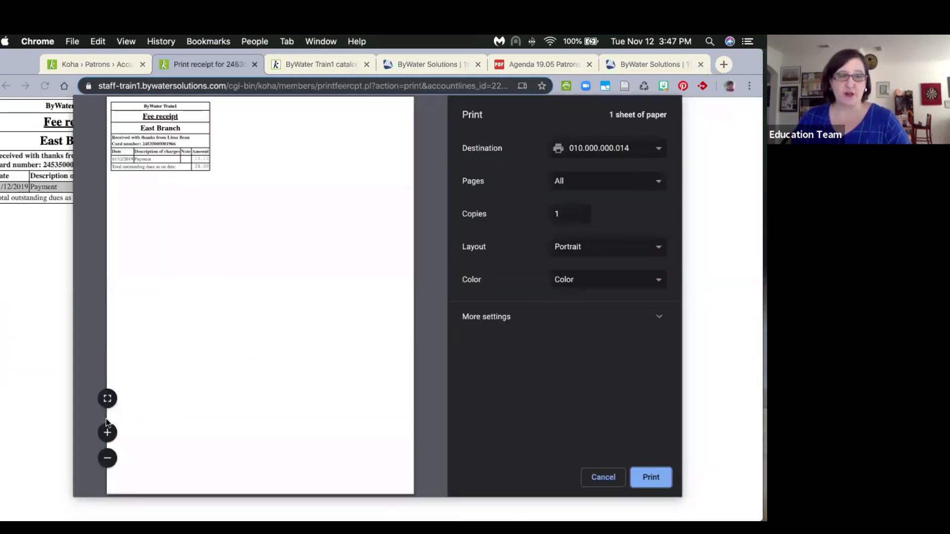
left_click(107, 433)
left_click(107, 432)
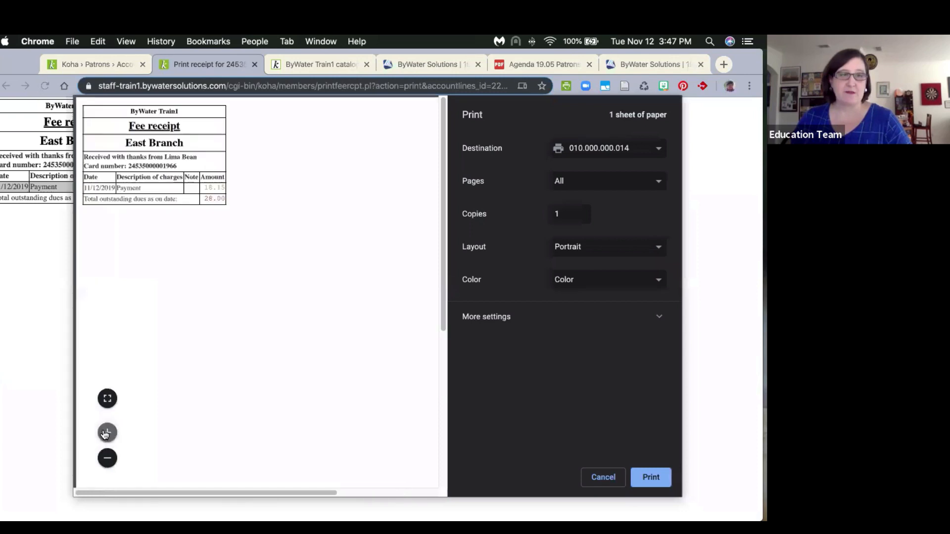
left_click(107, 433)
left_click(107, 433)
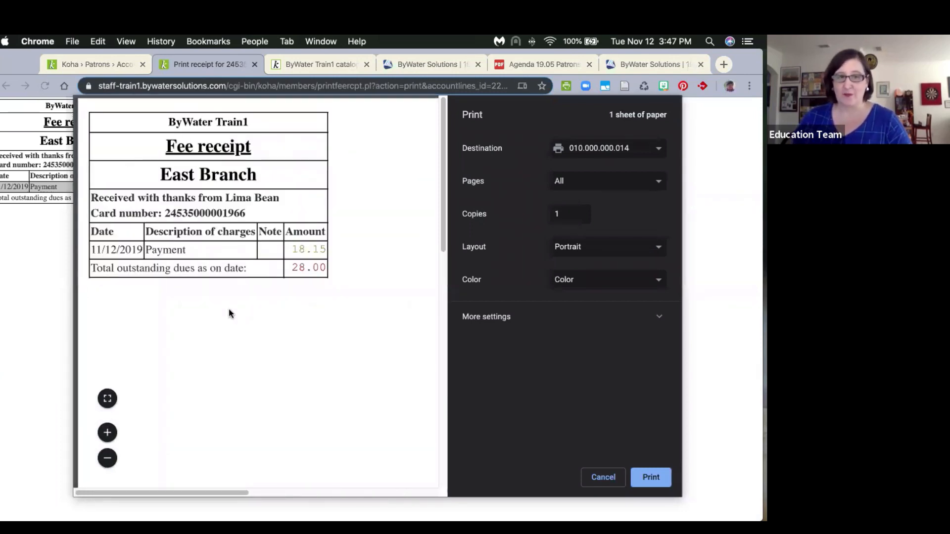
left_click(603, 477)
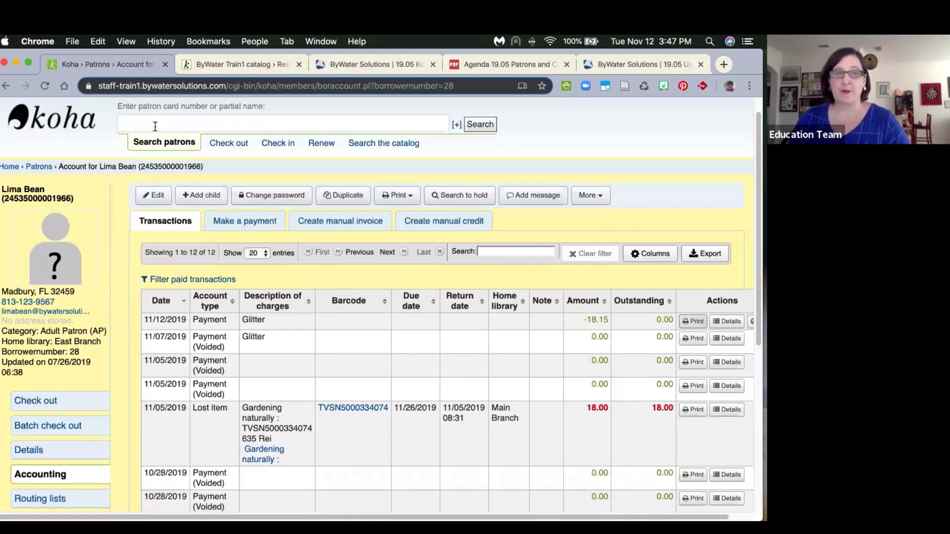
Go to Notices & slips in the Koha tools and filter the notices by "acco".
scroll(243, 108, "up", 1)
left_click(242, 108)
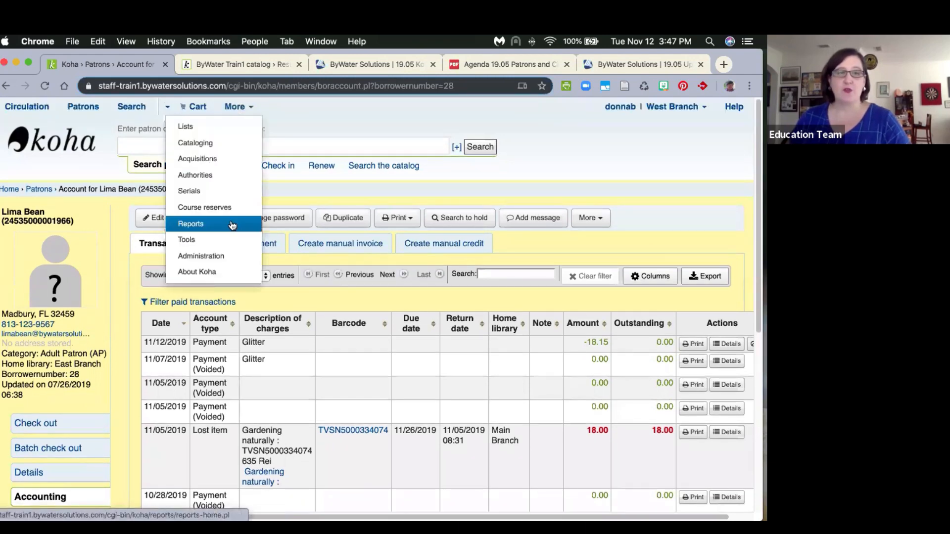
left_click(222, 243)
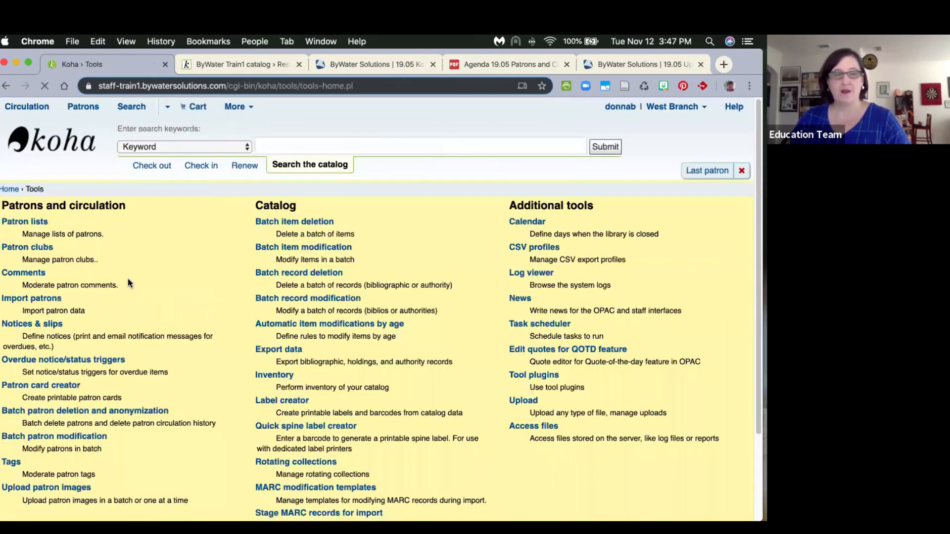
left_click(53, 326)
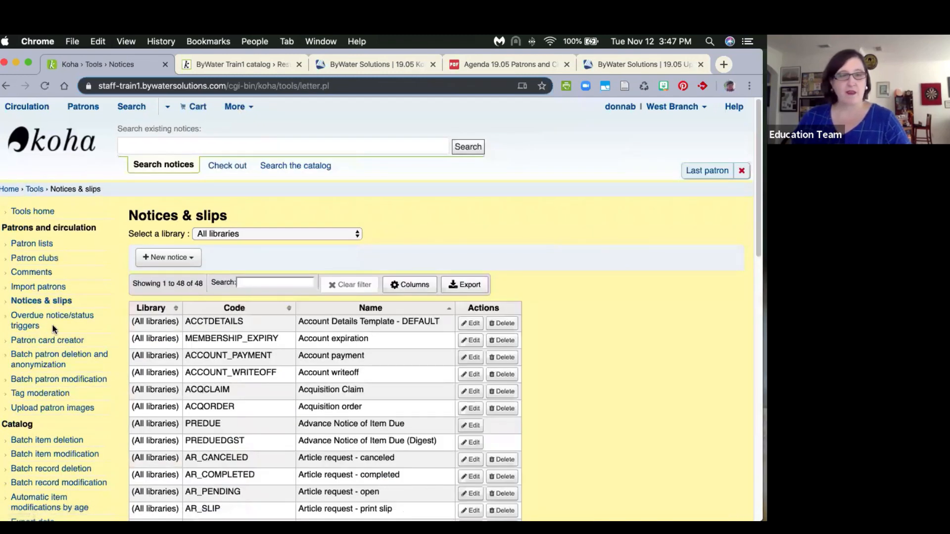
scroll(52, 324, "down", 2)
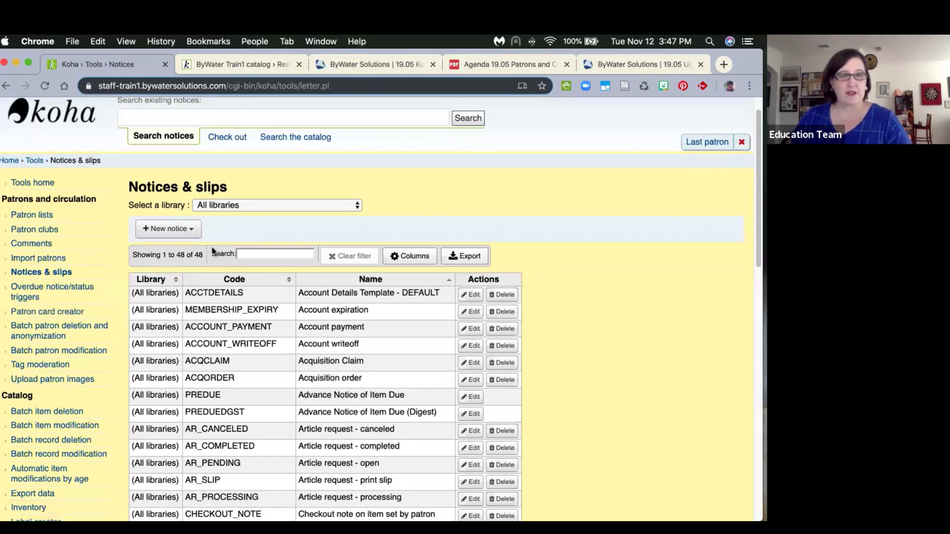
left_click(253, 253)
type("acco")
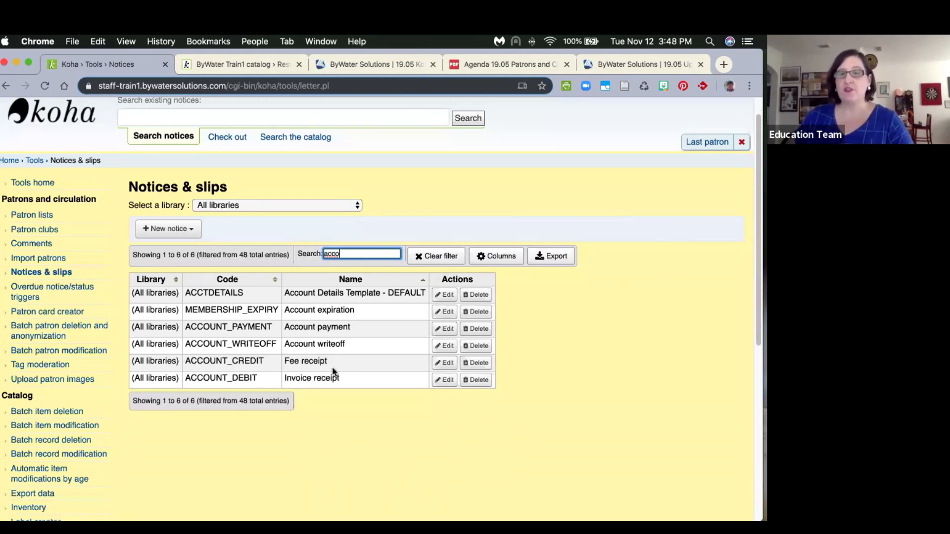
Locate the Fee receipt and Invoice receipt notices, open the ACCOUNT_CREDIT notice for editing, and examine its print template.
left_click_drag(333, 360, 255, 364)
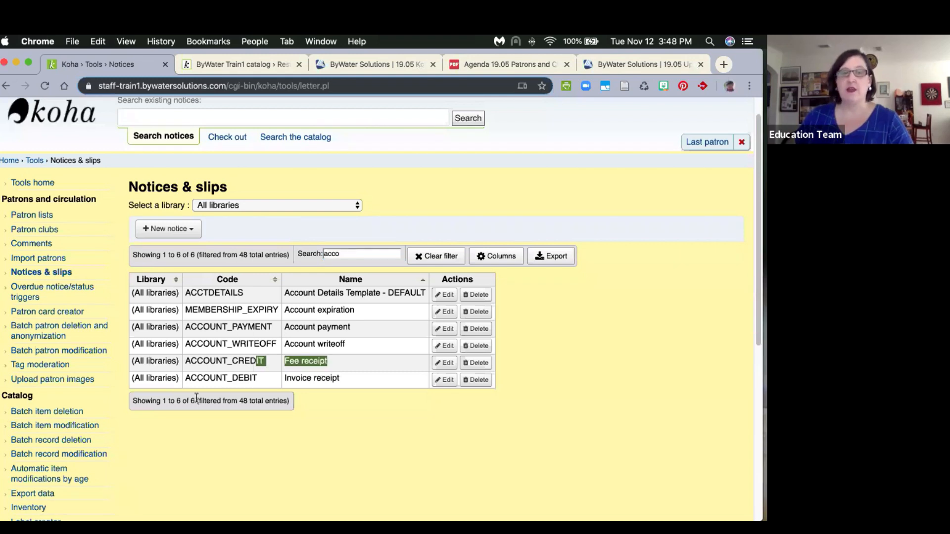
left_click_drag(353, 383, 289, 375)
left_click(440, 366)
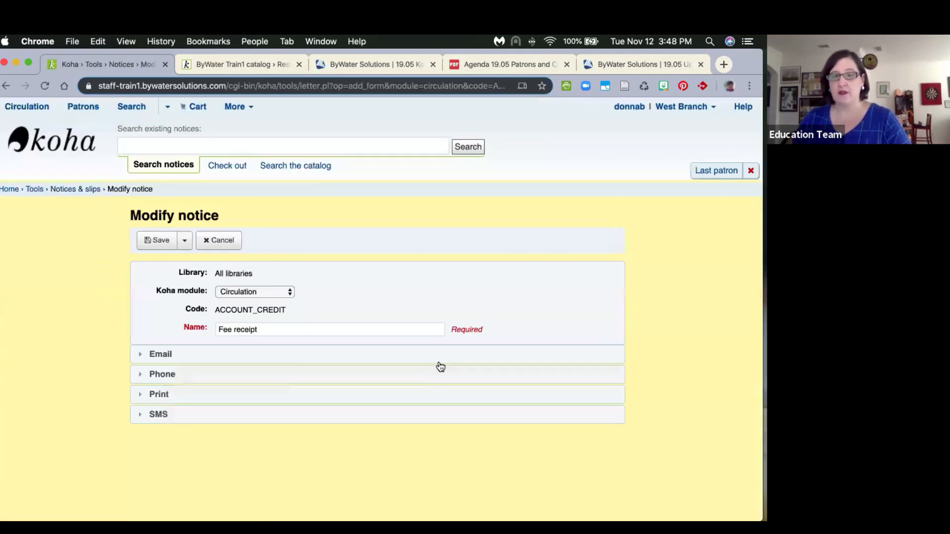
left_click(325, 395)
scroll(326, 398, "down", 4)
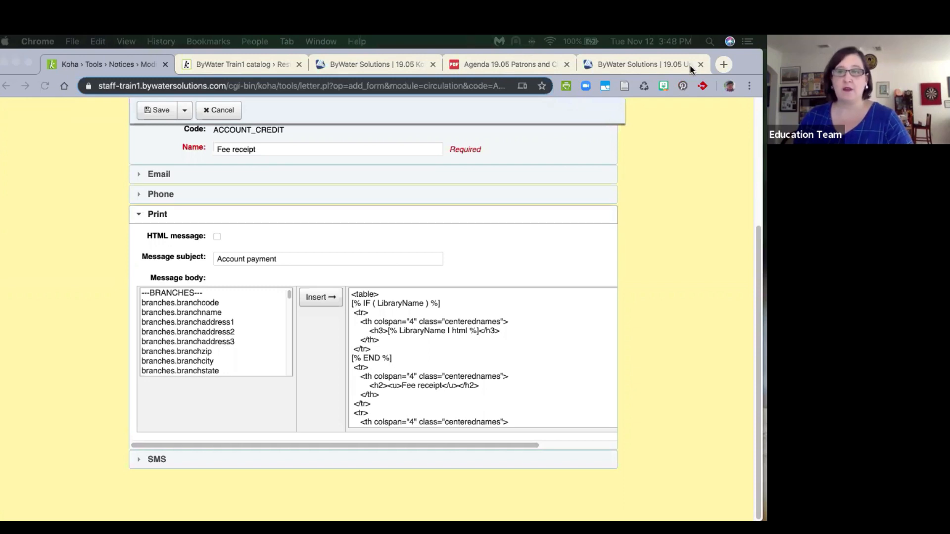
Log in to the Train 18.11 catalog with the patron's login and password, and examine the cash payment line under fines and charges.
left_click_drag(690, 67, 698, 58)
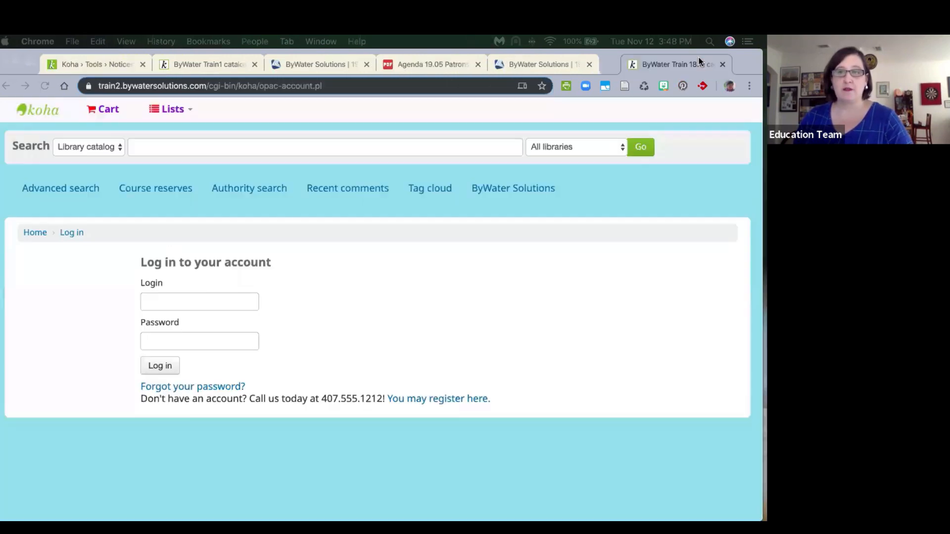
left_click(157, 297)
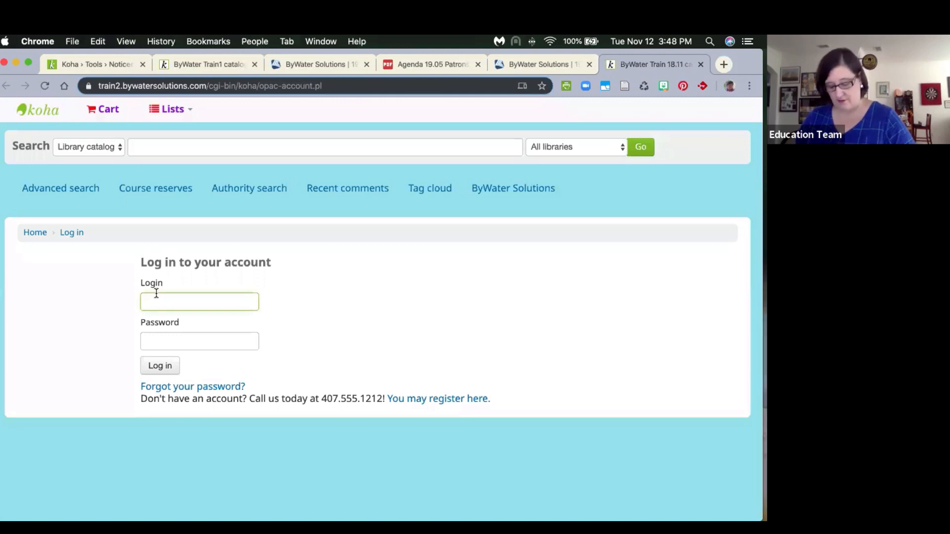
type("scout.finch")
key("Tab")
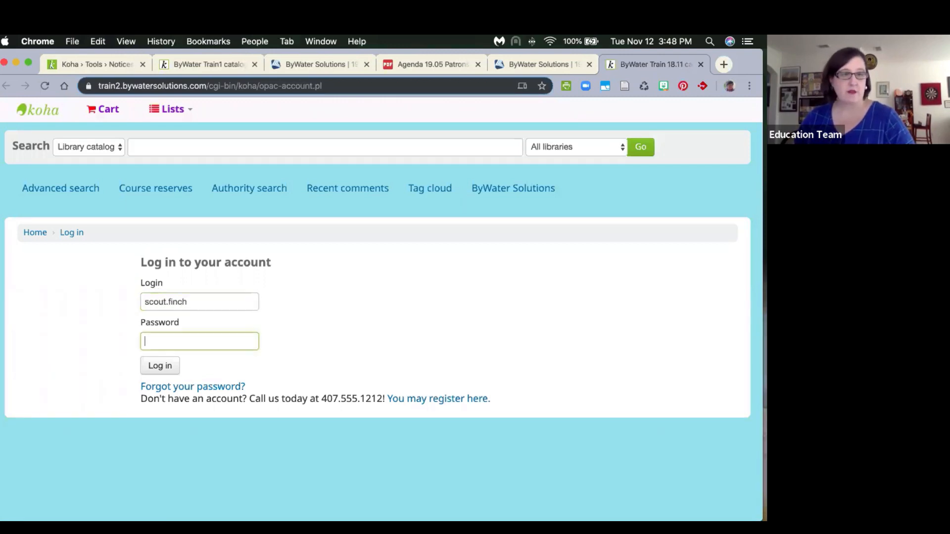
type("**********")
key("Return")
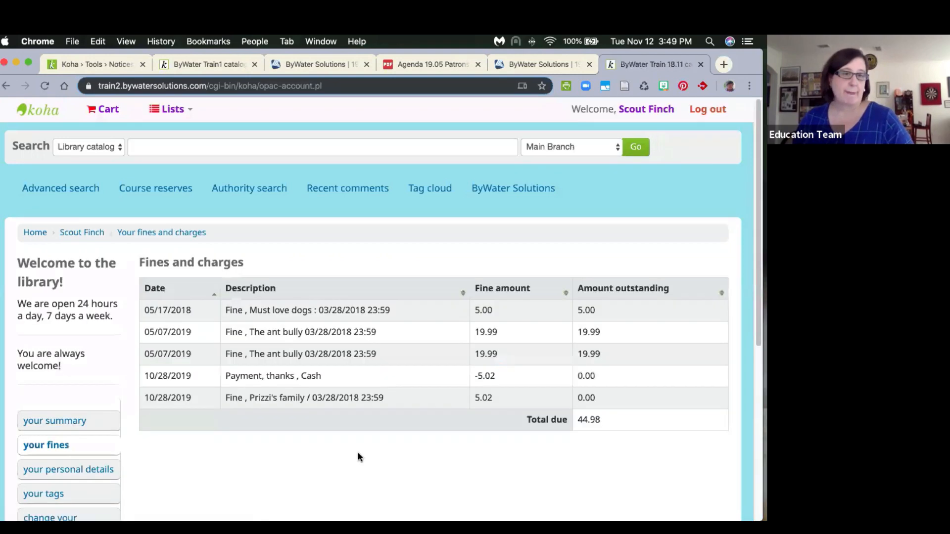
left_click_drag(142, 376, 369, 375)
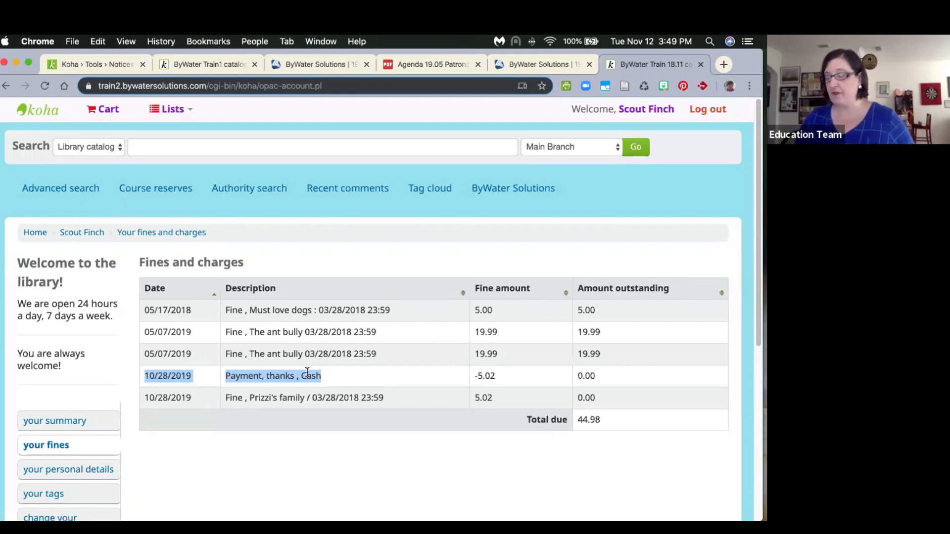
Switch to the Train1 catalog, log out the current patron, and log in with the other patron's login and password.
left_click(221, 66)
scroll(395, 203, "up", 5)
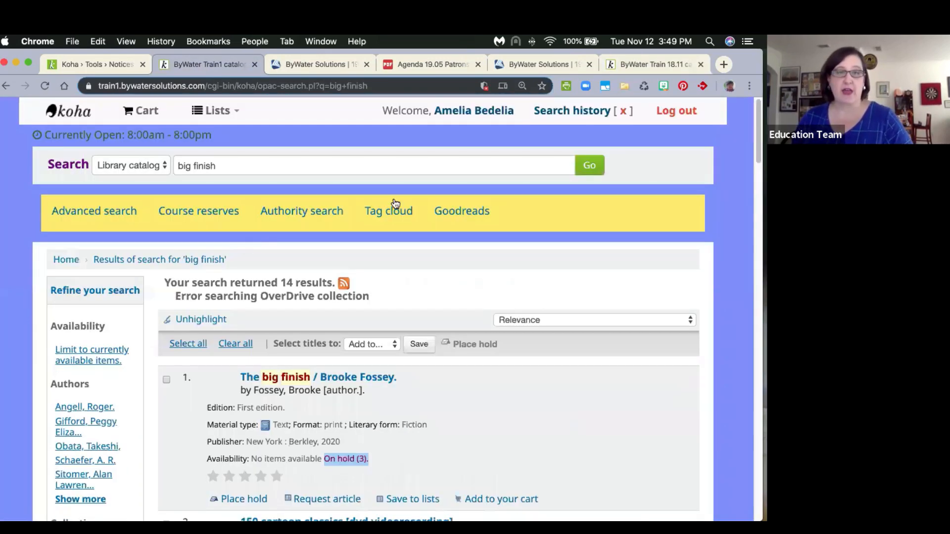
left_click(686, 113)
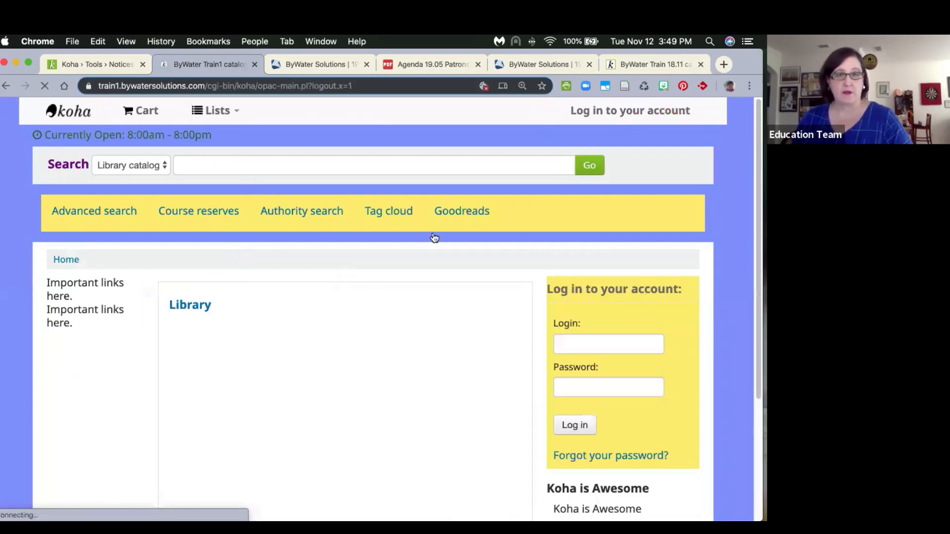
left_click(576, 344)
type("scou")
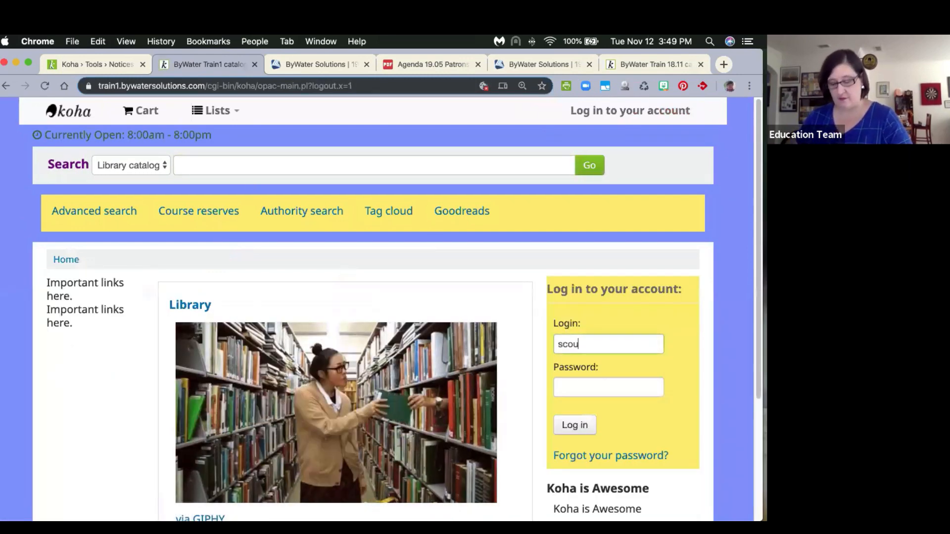
type("t.finch")
key("Tab")
type("••")
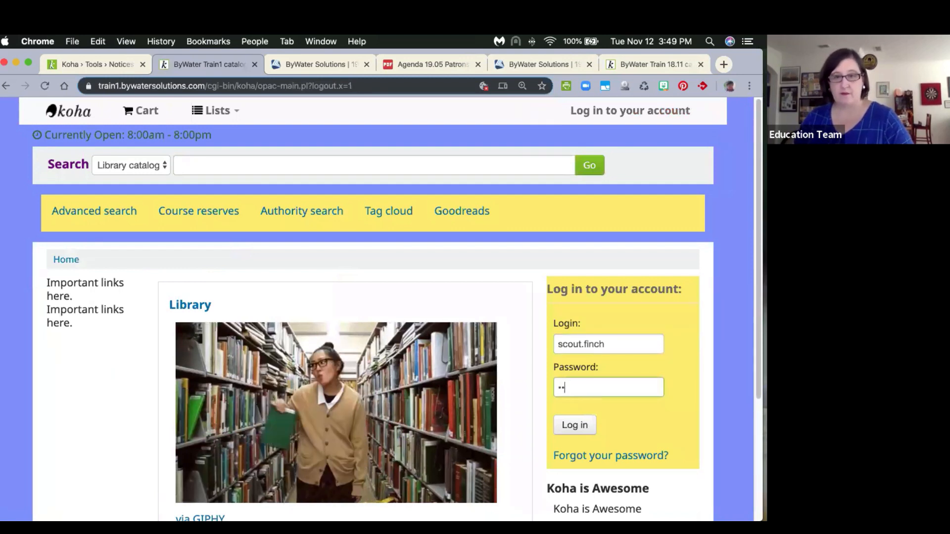
type("•••••••••")
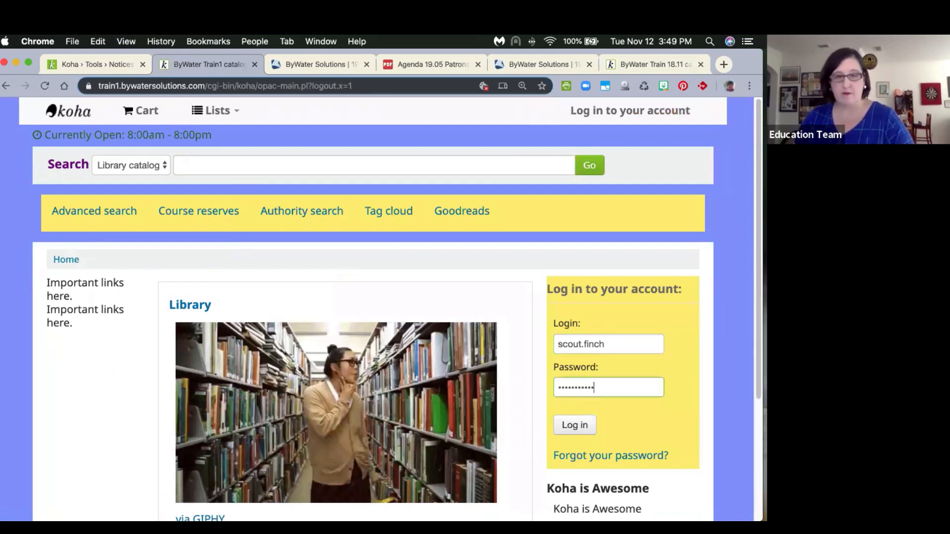
key("Return")
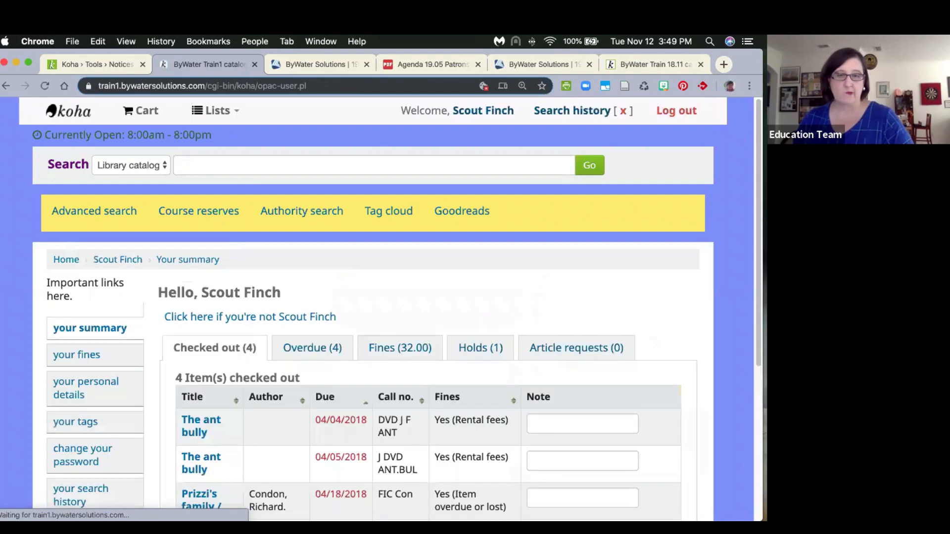
Open the patron's fines in the Train1 catalog and examine the types and descriptions of the payments and charges.
scroll(563, 328, "down", 3)
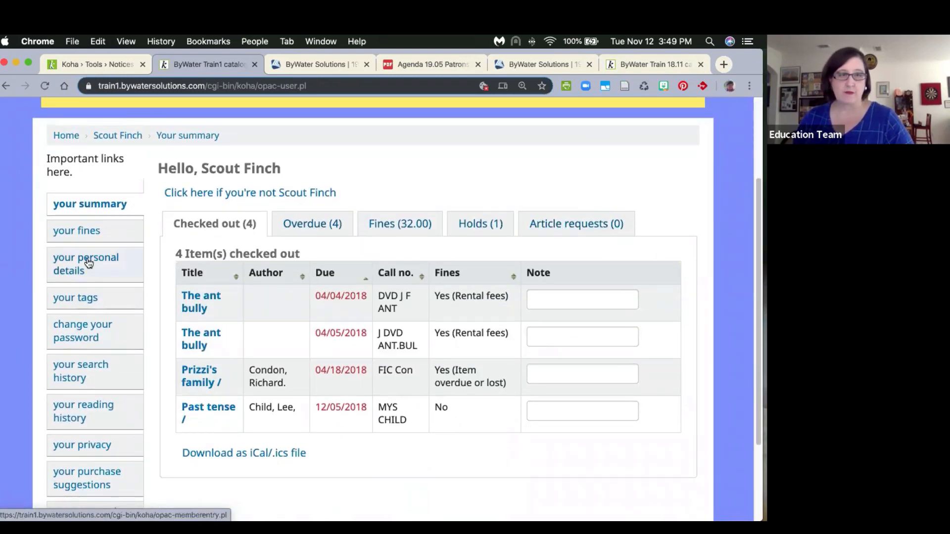
left_click(88, 232)
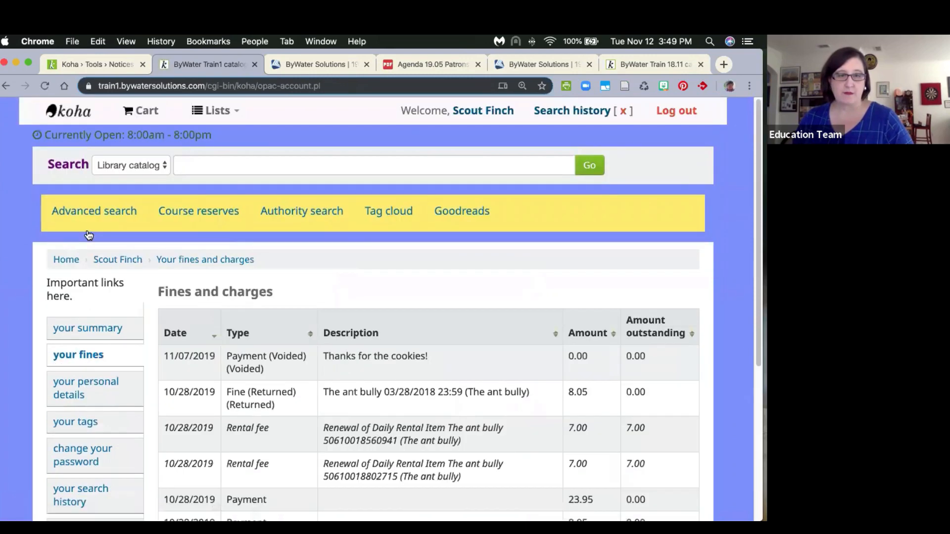
scroll(89, 234, "down", 5)
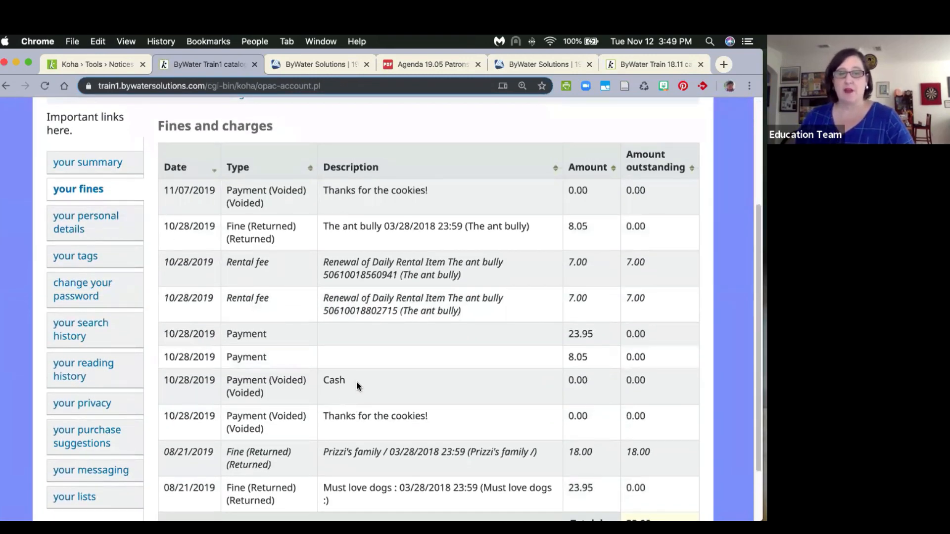
left_click_drag(447, 414, 320, 418)
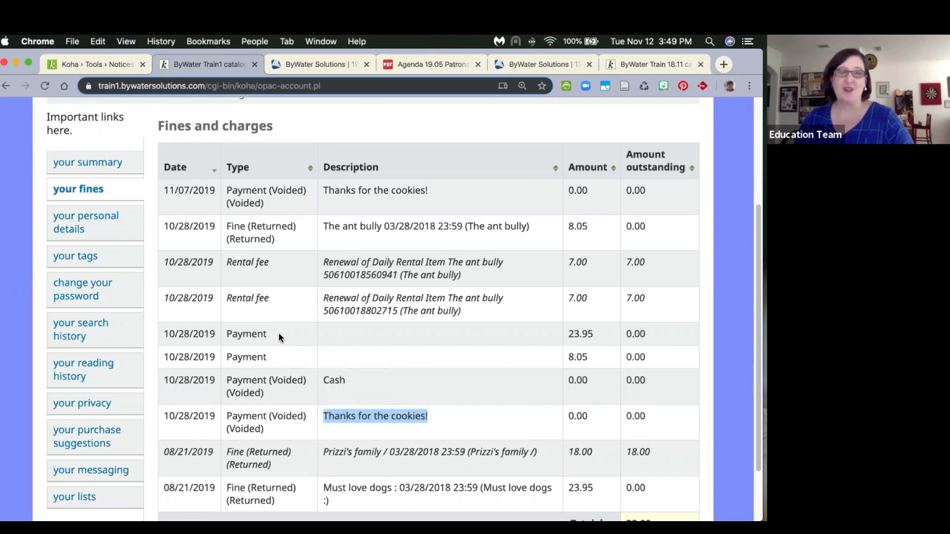
left_click_drag(278, 334, 220, 331)
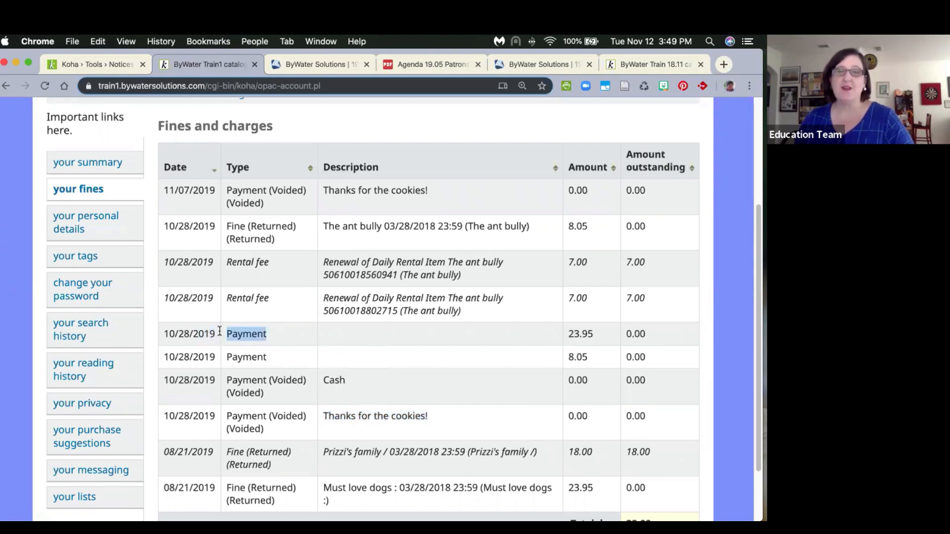
left_click_drag(320, 187, 461, 191)
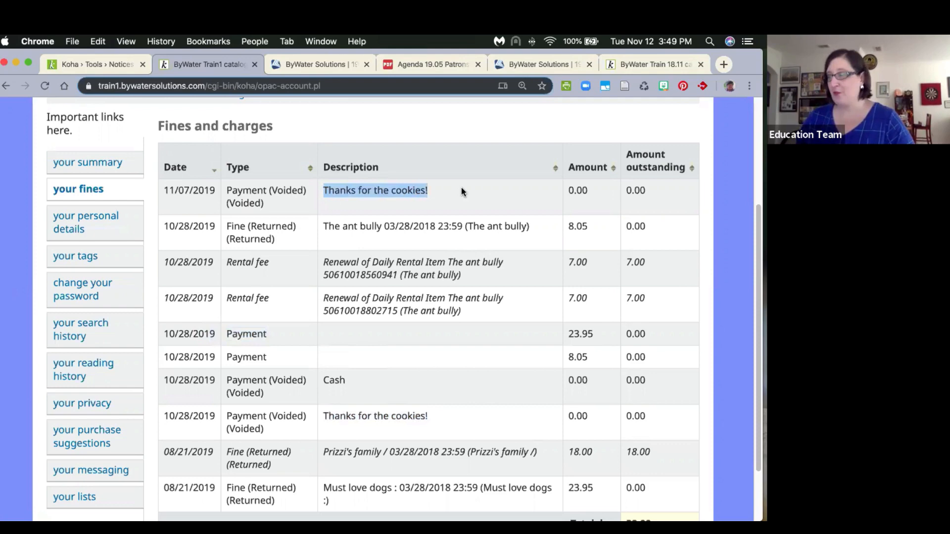
scroll(458, 280, "down", 2)
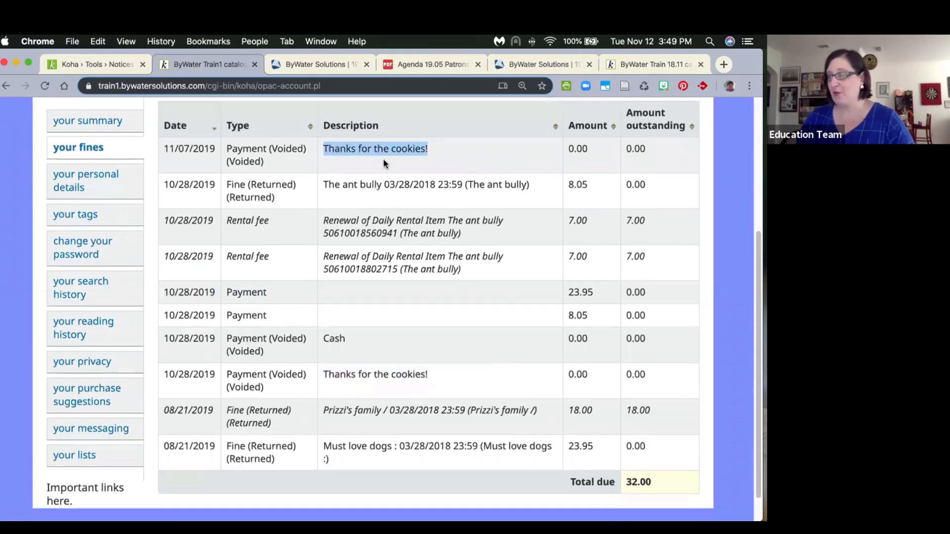
scroll(384, 163, "up", 3)
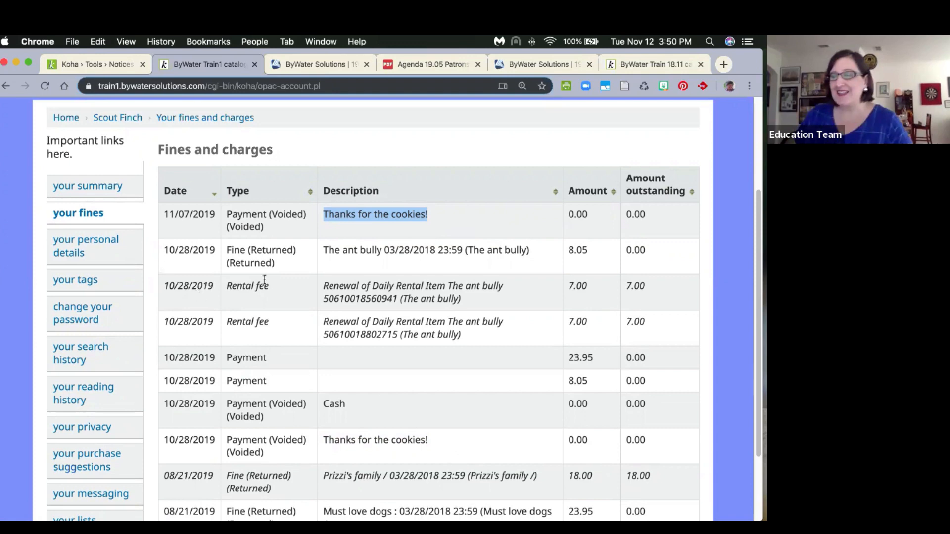
Return to the staff home page, look up the same patron by name for checkout, and open the Make a payment page.
key("ctrl+shift+Tab")
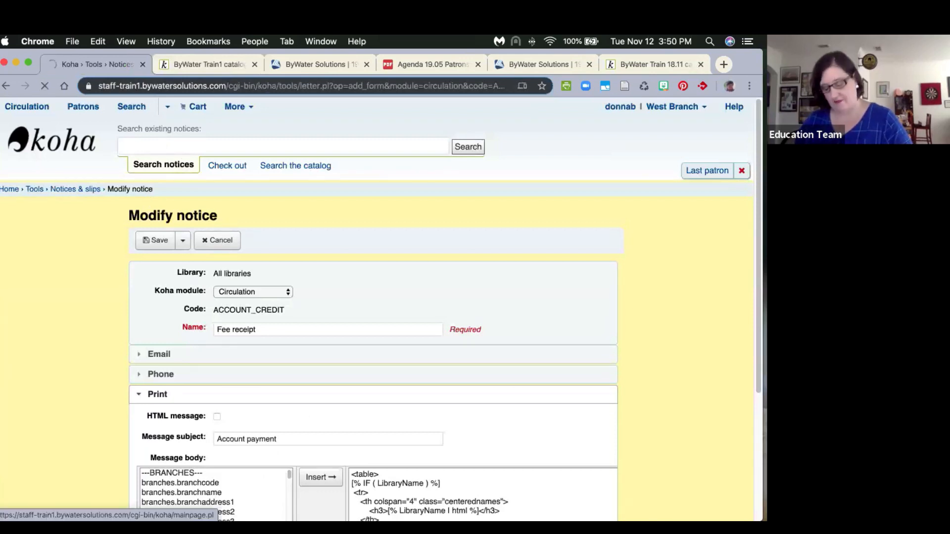
type("scout.")
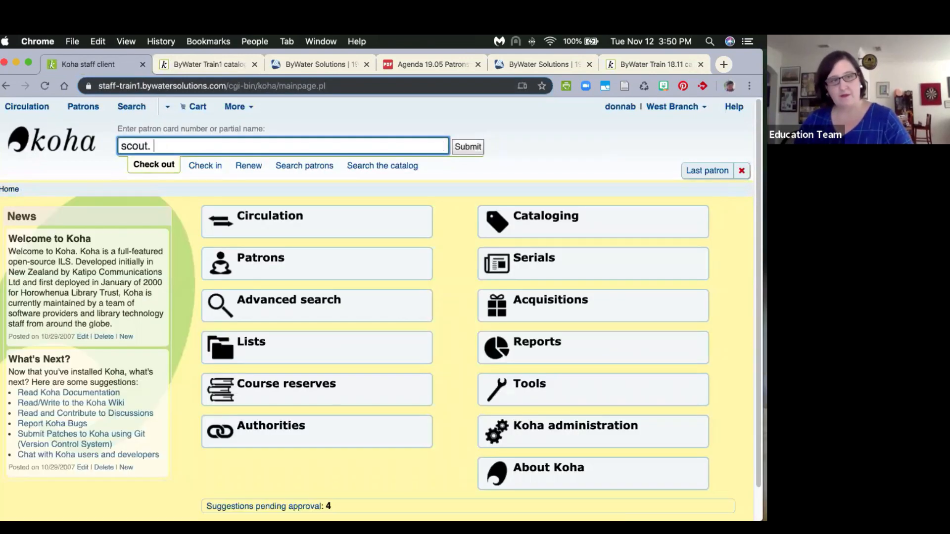
key("BackSpace")
type("finch")
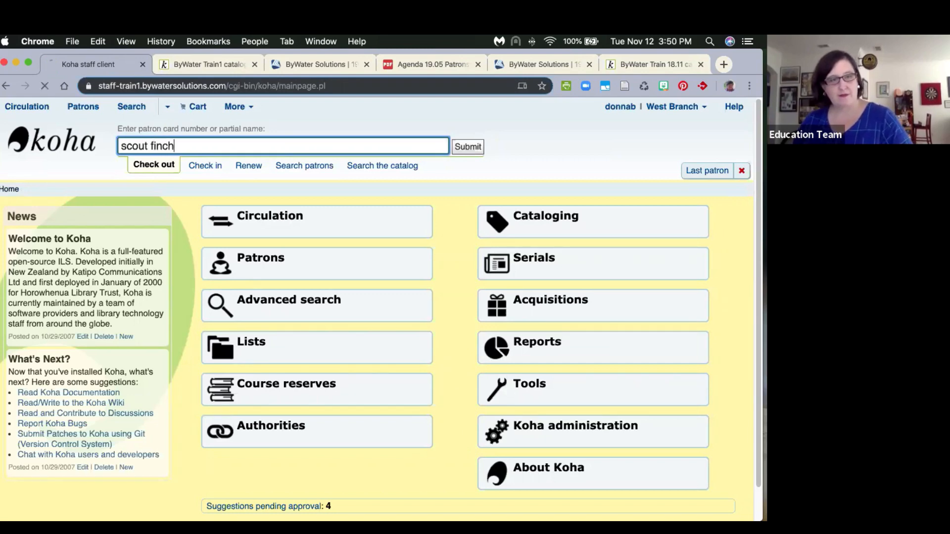
key("Return")
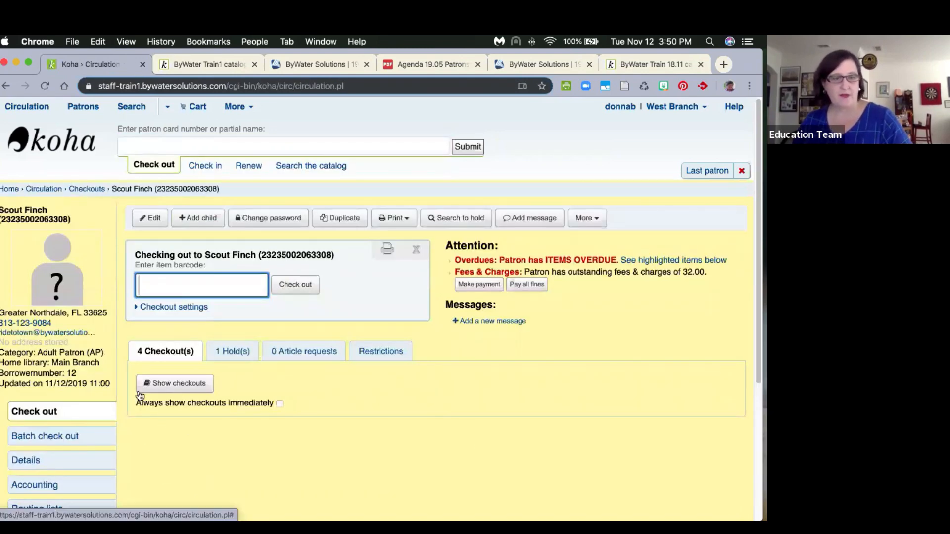
left_click(35, 484)
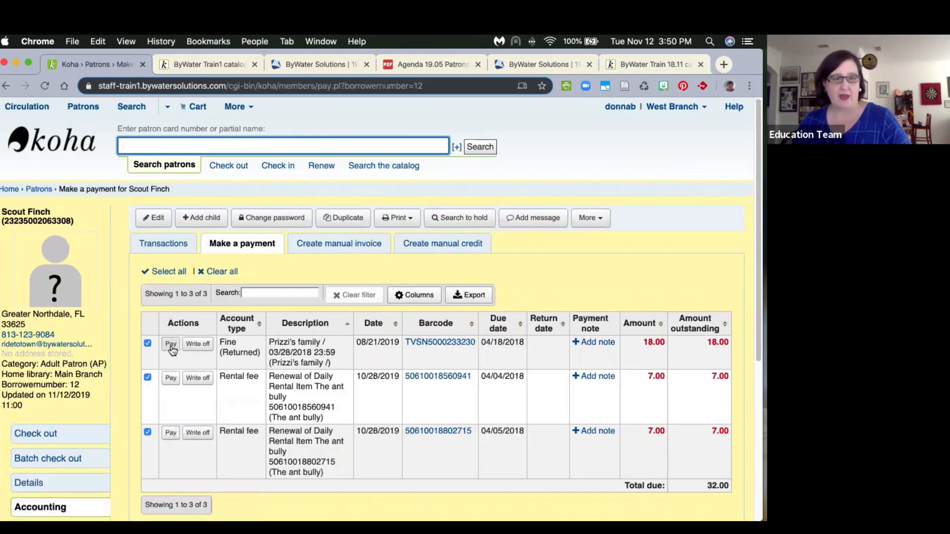
Pay the 18.00 Prizzi's family fine individually with Glitter as the payment type, and confirm the payment.
left_click(171, 345)
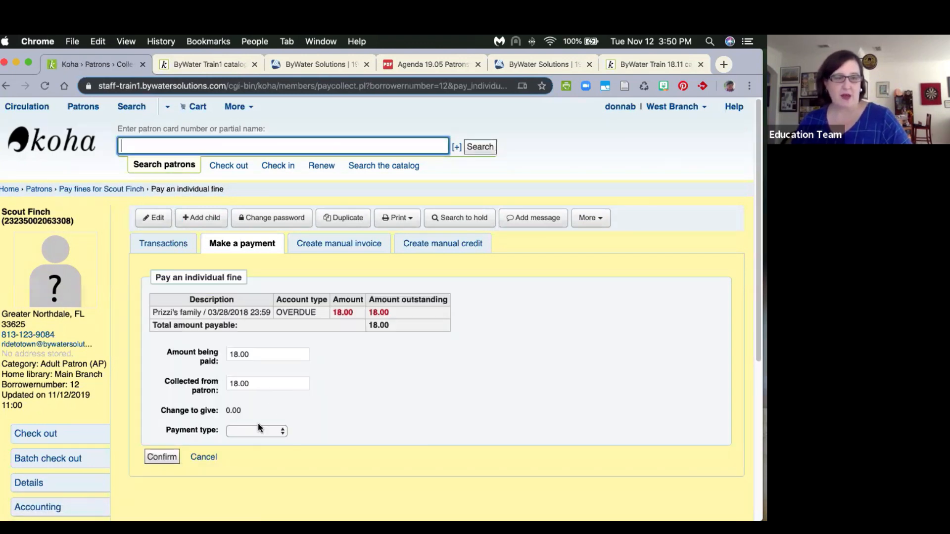
left_click(255, 429)
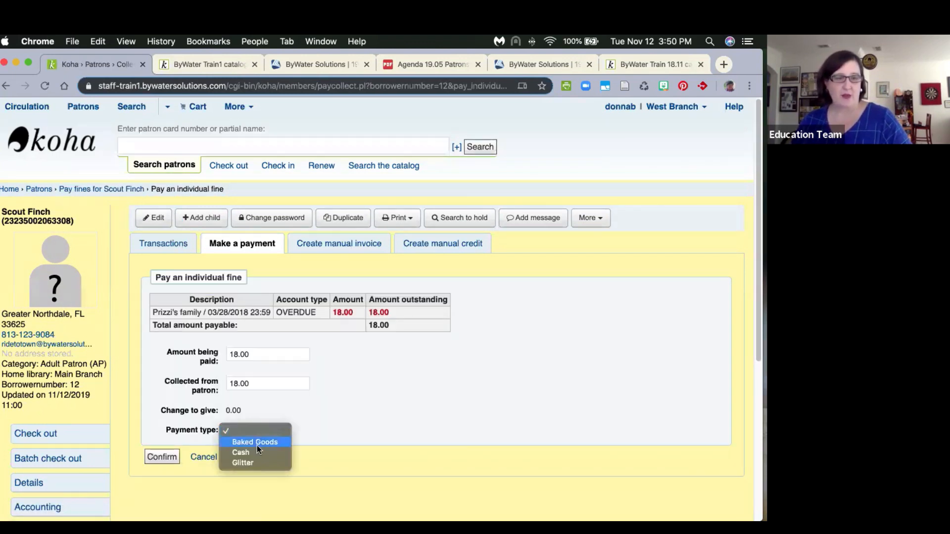
left_click(257, 463)
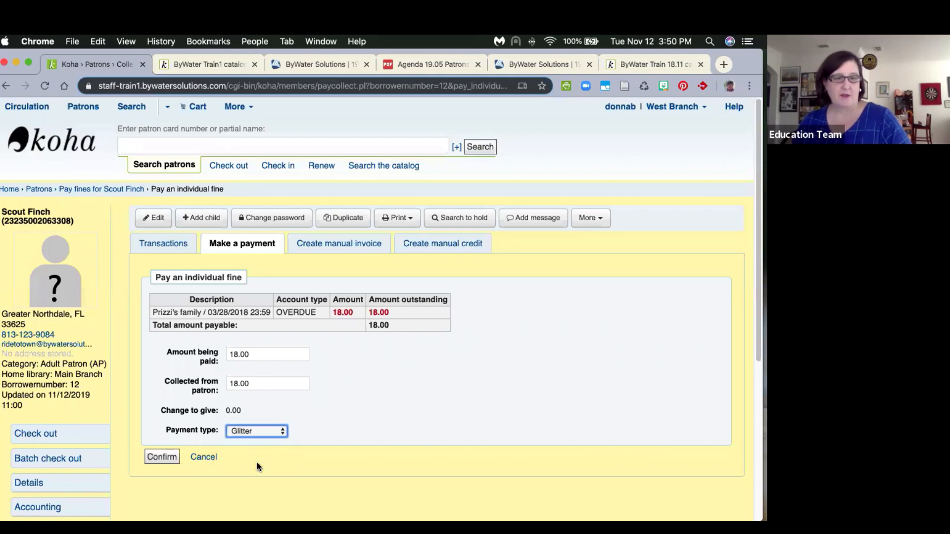
left_click(152, 463)
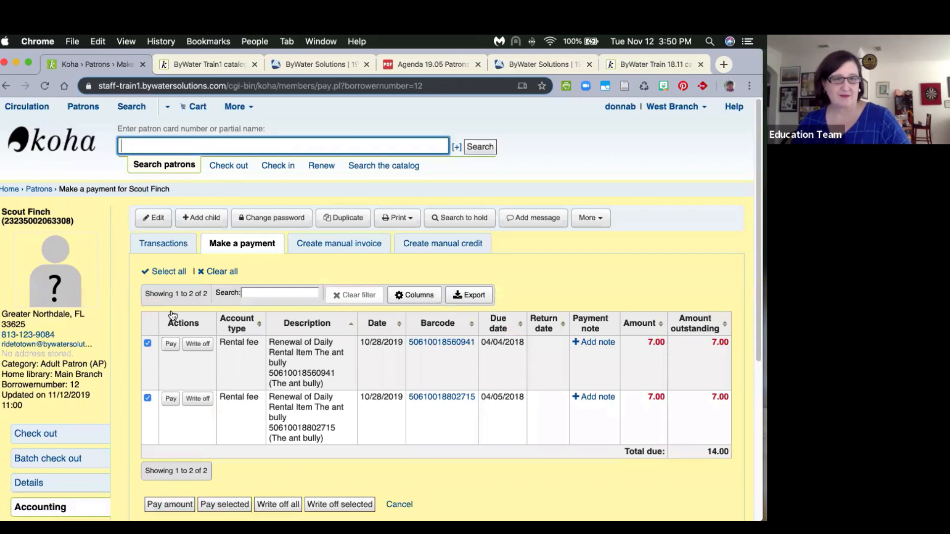
Reload the patron's fines page in the Train1 catalog and examine the description of the 11/12/2019 payment.
left_click(202, 66)
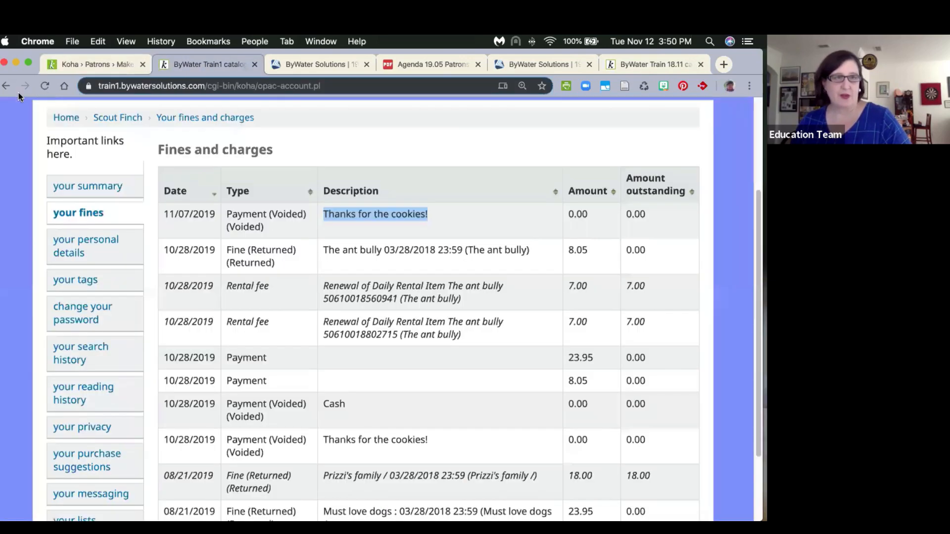
left_click(51, 82)
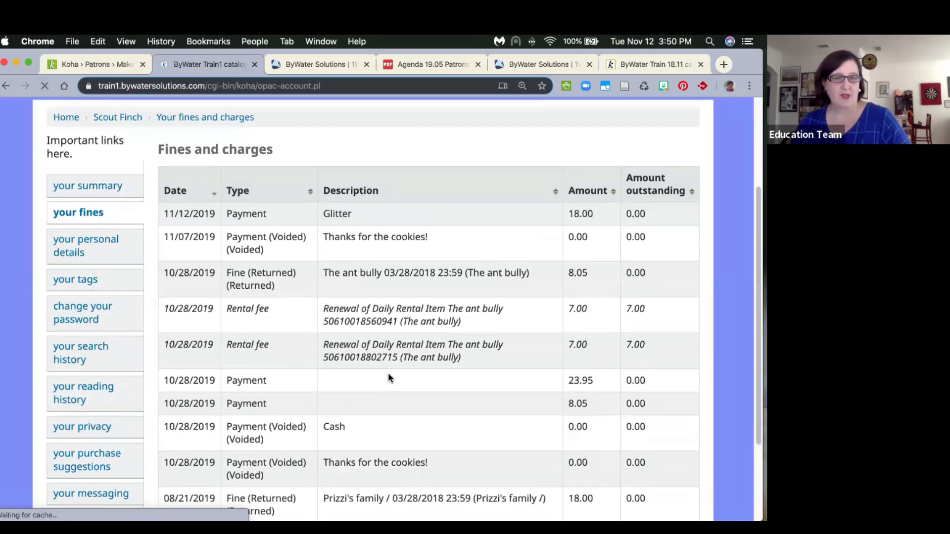
left_click_drag(390, 207, 289, 206)
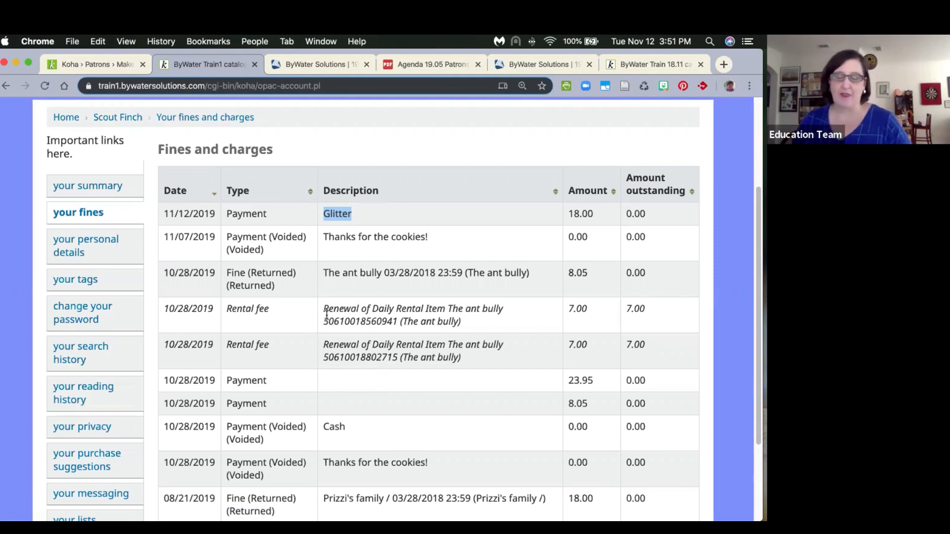
scroll(520, 326, "up", 4)
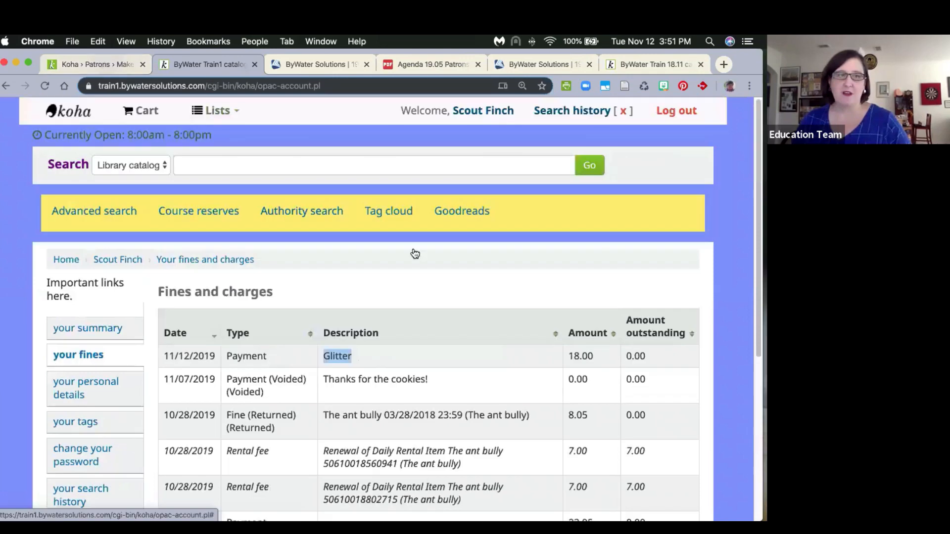
Go back to the staff home page and switch the search bar to item check-in.
left_click(97, 64)
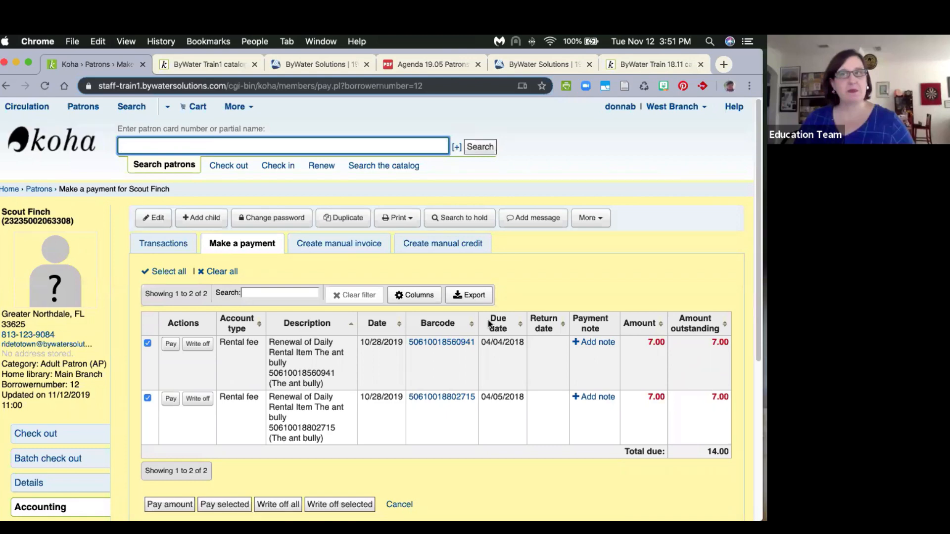
left_click(44, 143)
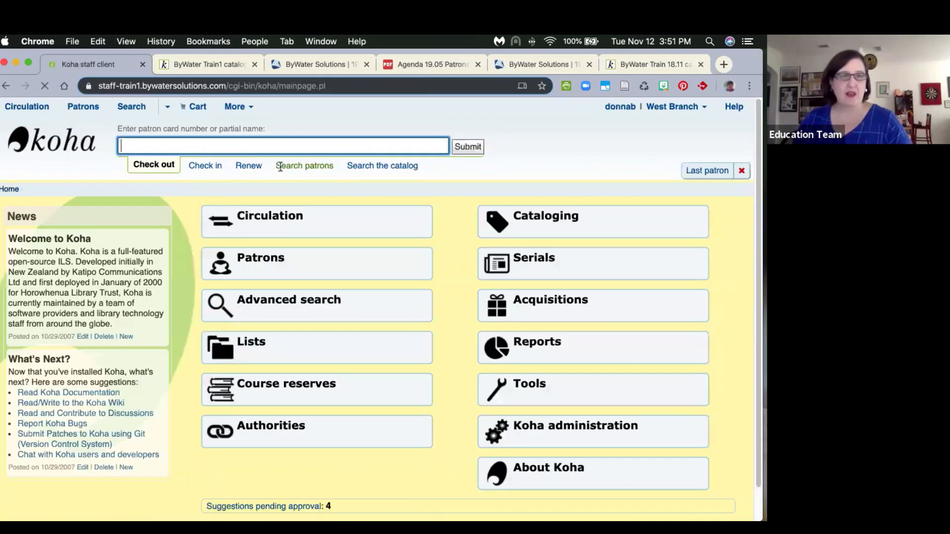
left_click(197, 165)
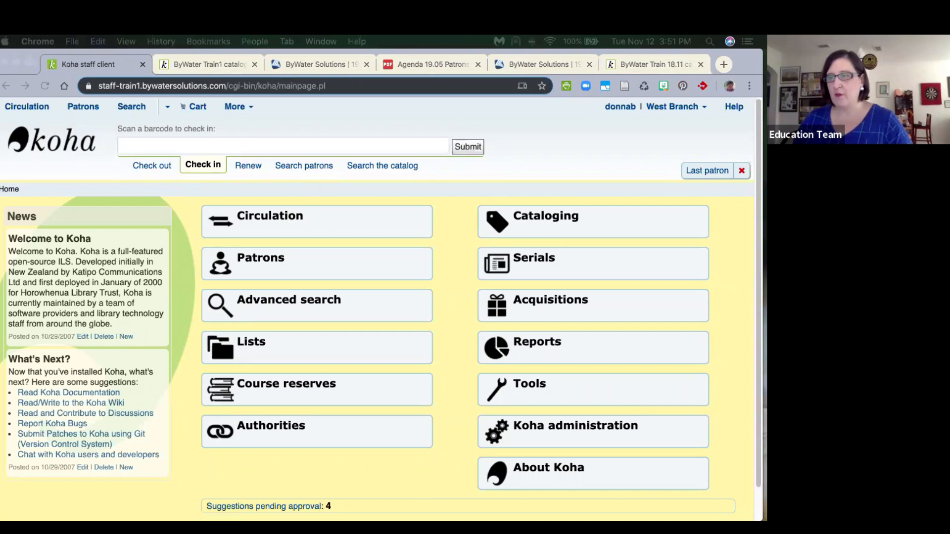
Check in the item with barcode TVSN500089165G.
left_click(250, 146)
type("TVSN500089165G")
key("Return")
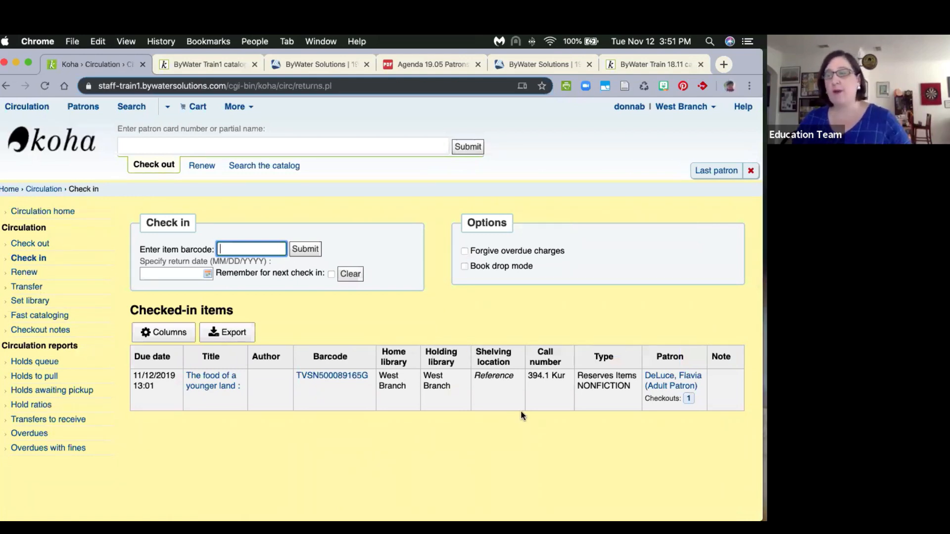
Open the catalog record of the checked-in book and examine the reserves of its linked course, Food Handling Basics.
left_click(206, 391)
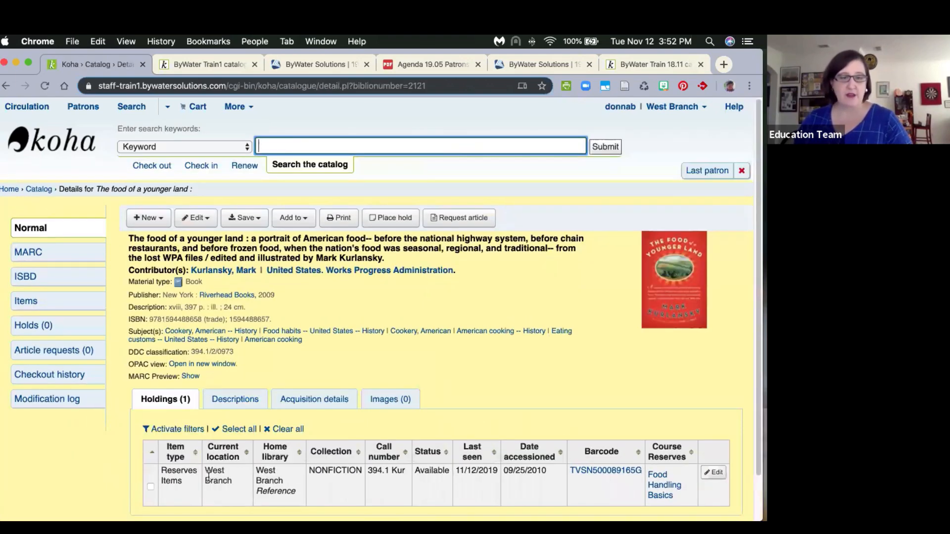
scroll(414, 503, "down", 2)
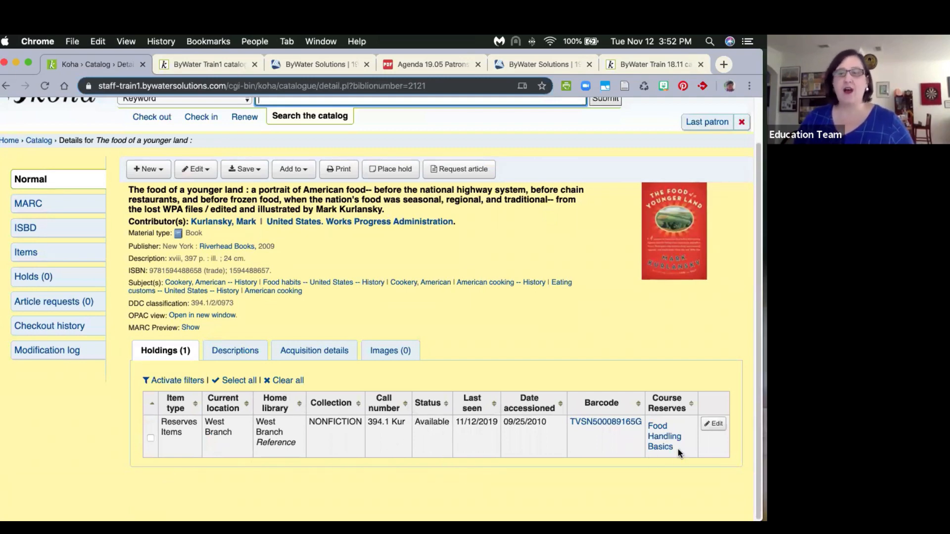
left_click(662, 435)
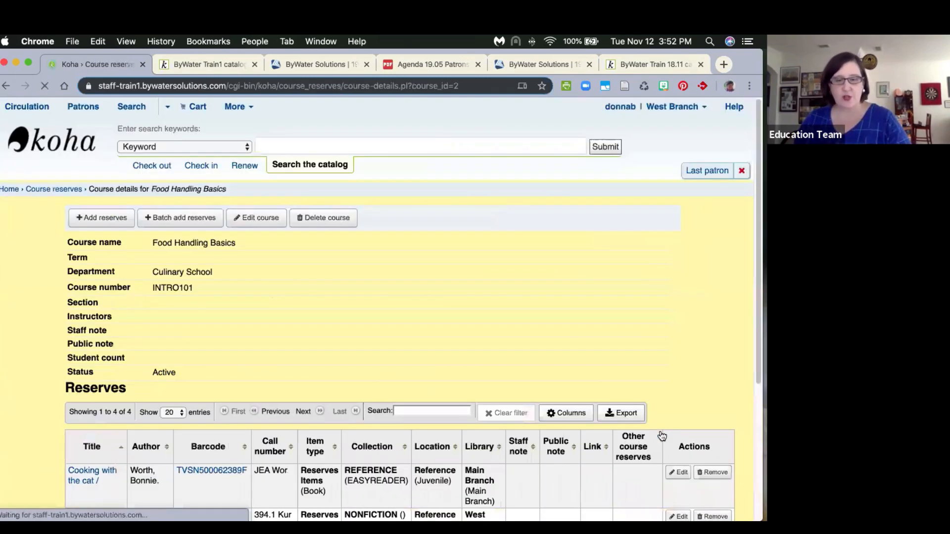
scroll(588, 422, "down", 3)
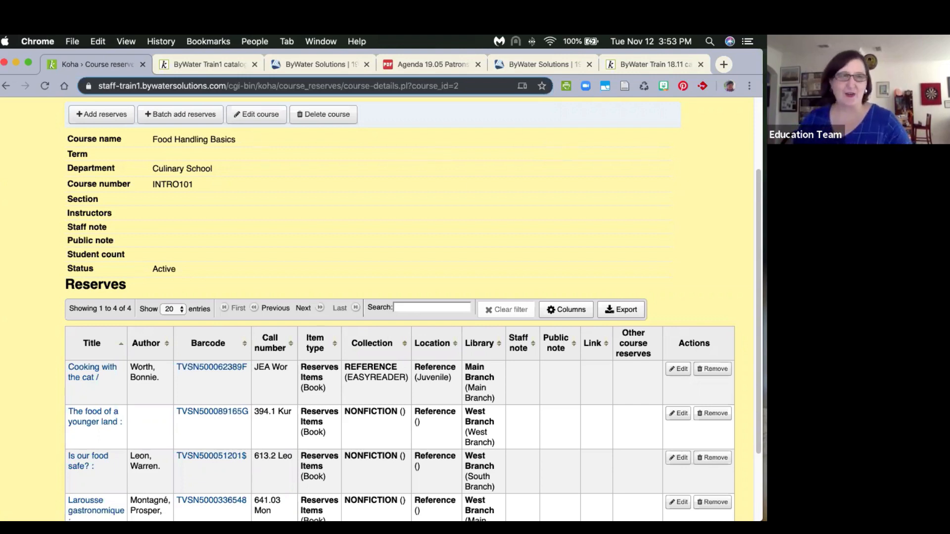
Leave the course details and return to the staff home page.
scroll(28, 125, "up", 2)
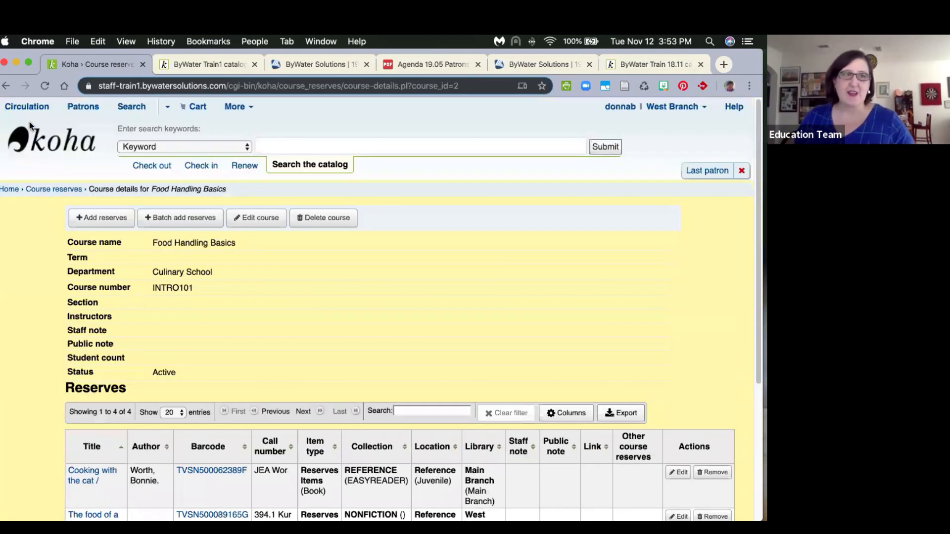
left_click(30, 150)
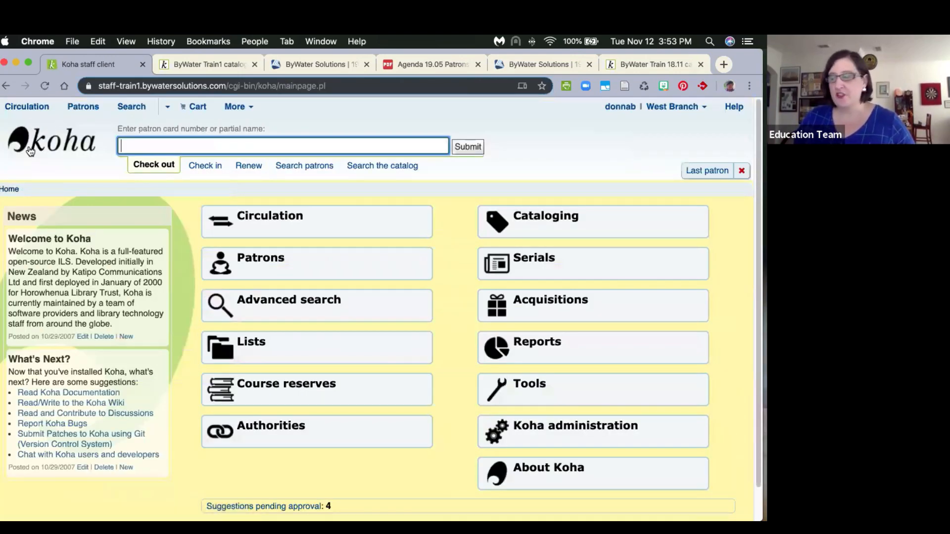